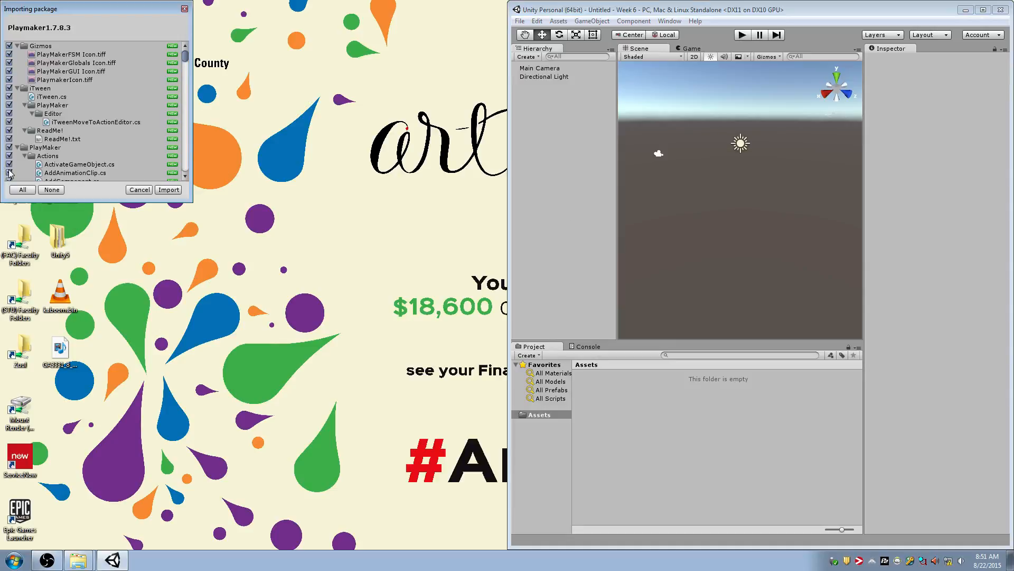
Import the full Playmaker1.7.8.3 package and the built-in Prototyping package into the project
left_click(170, 189)
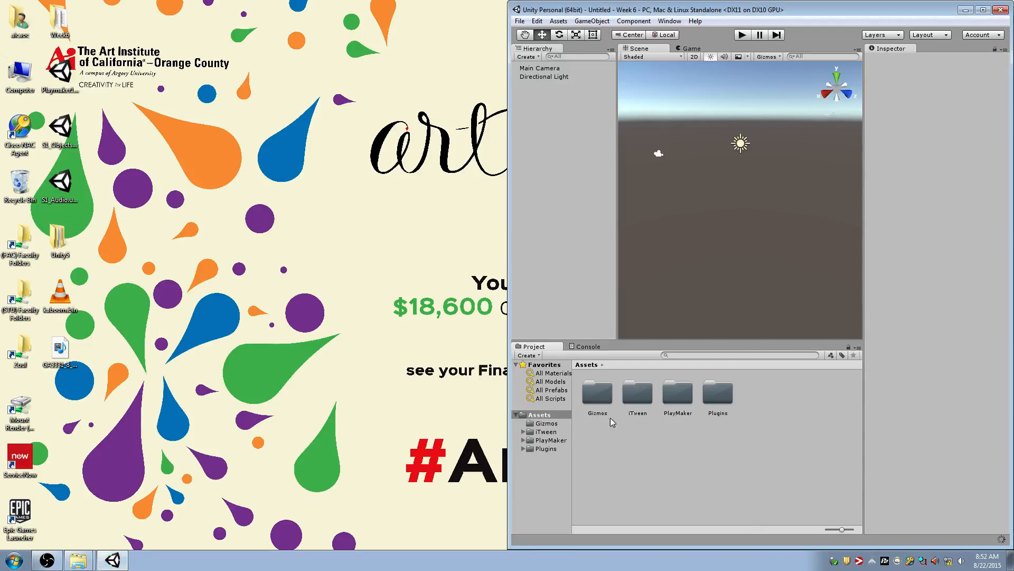
right_click(563, 415)
mouse_move(651, 296)
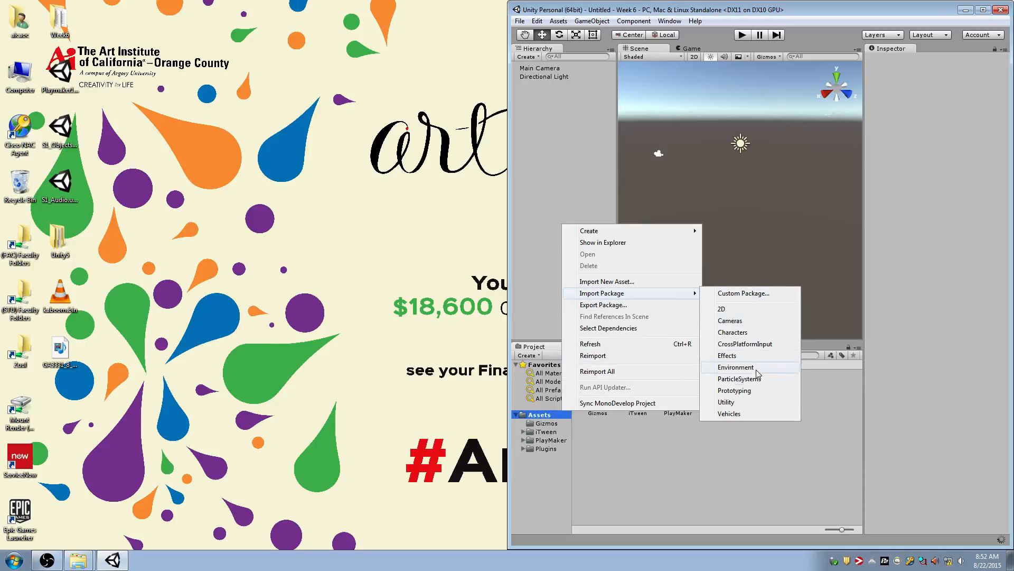
left_click(752, 391)
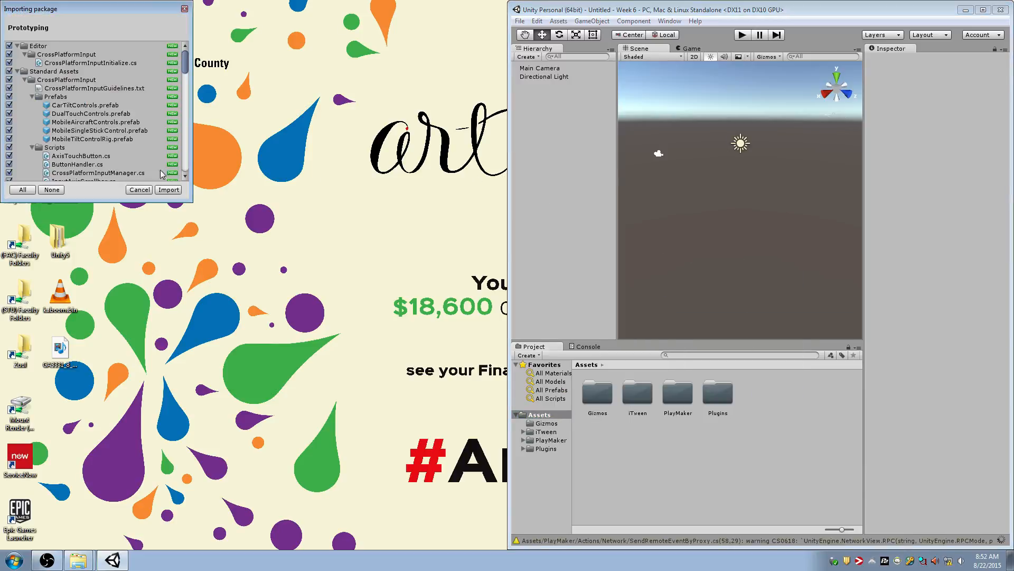
left_click(171, 192)
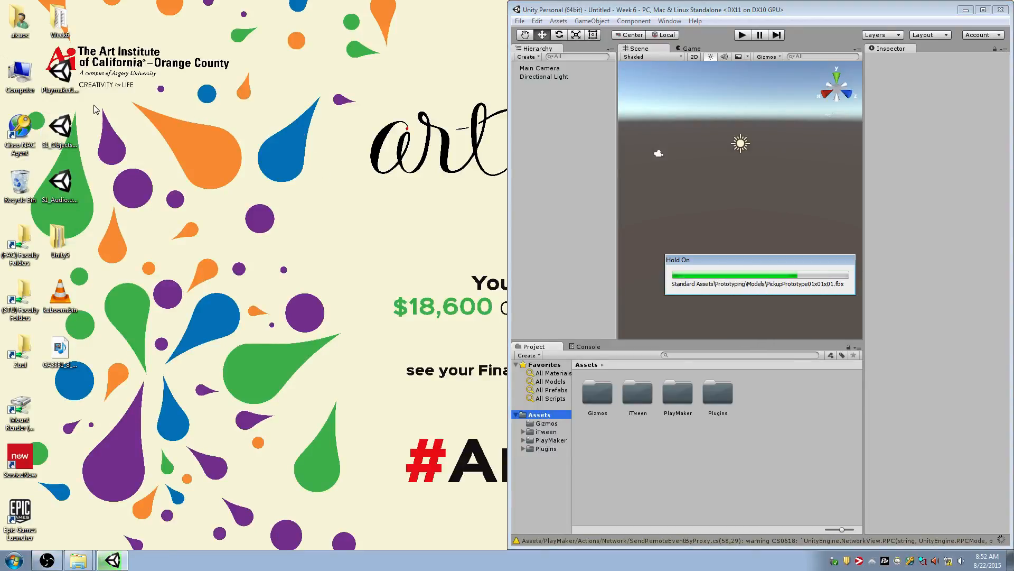
Import all assets of the S1_Objects package from the desktop
double_click(64, 128)
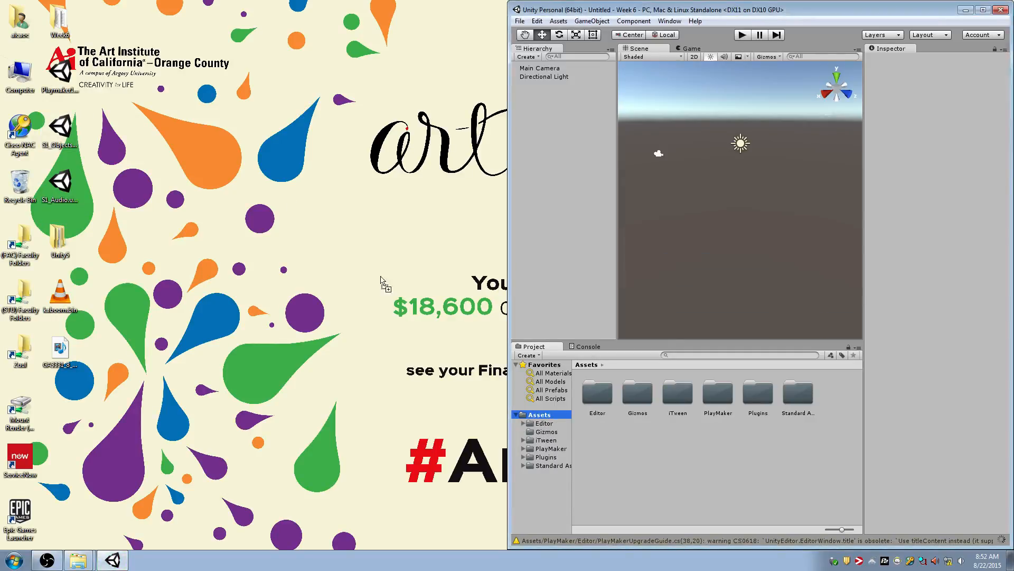
left_click(173, 190)
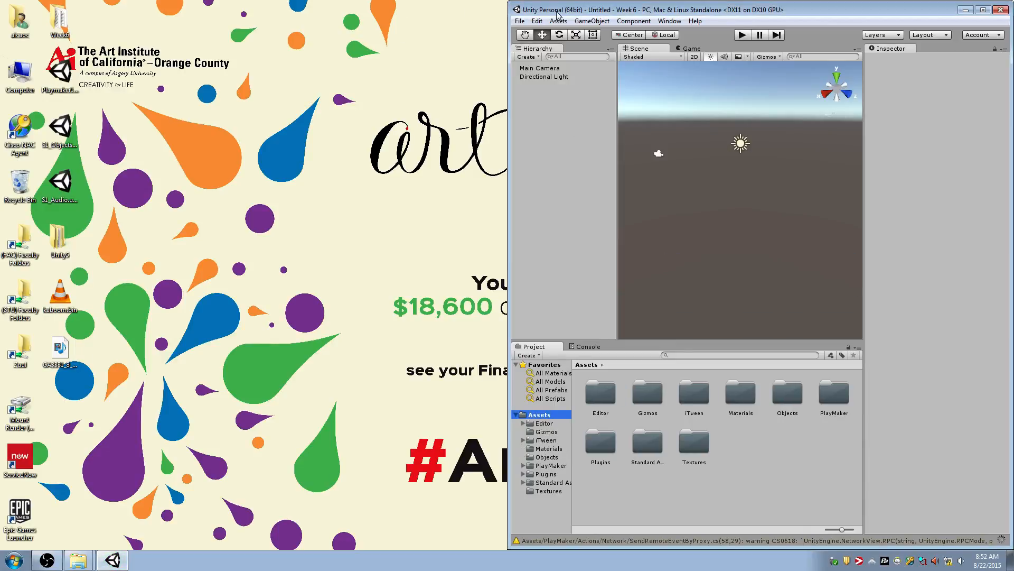
Dismiss the PlayMaker upgrade guide and maximize the Unity editor window
left_click_drag(588, 7, 534, 87)
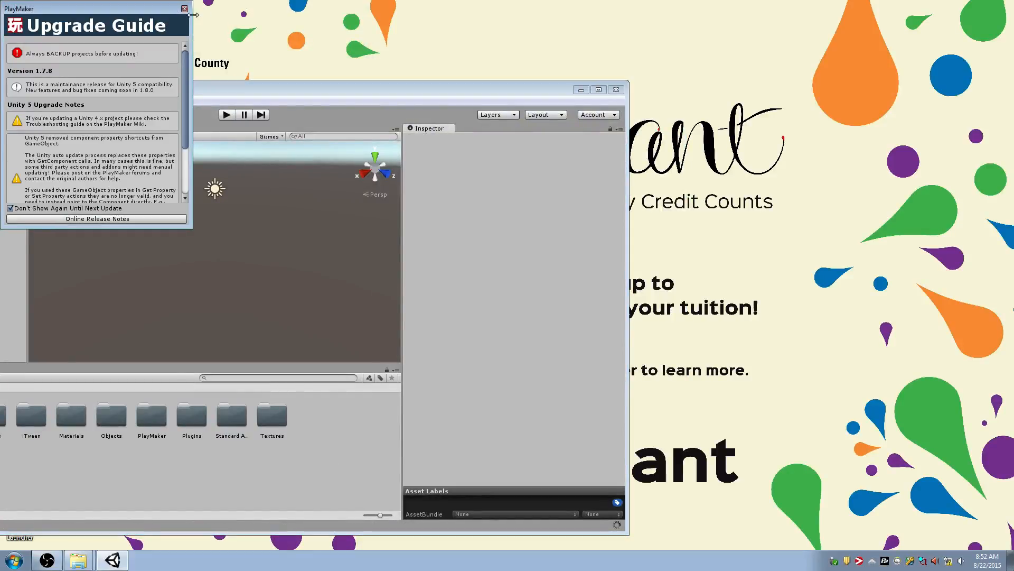
left_click(184, 9)
double_click(355, 95)
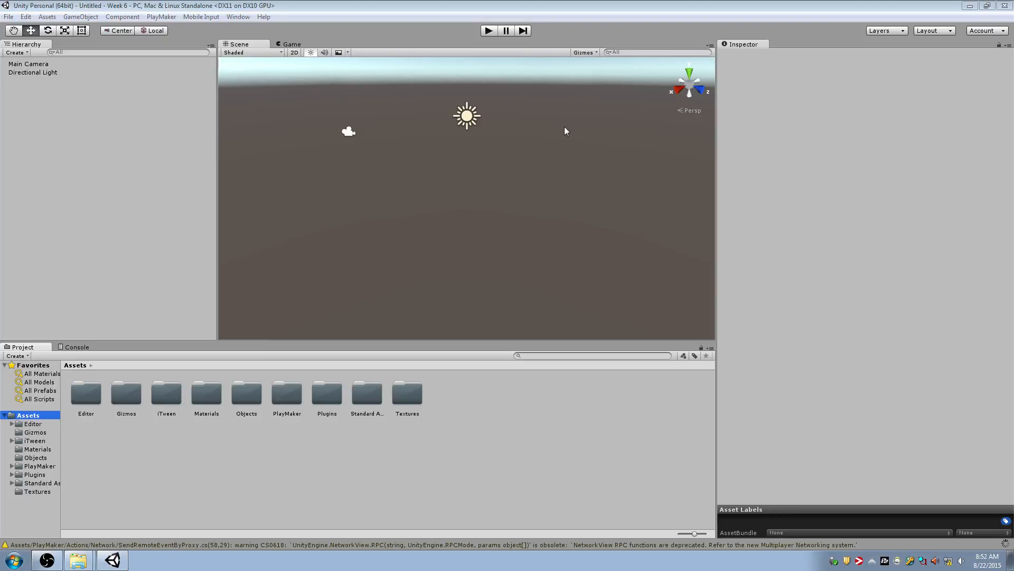
Add a plane near the Main Camera and scale it uniformly to about 5.91
left_click(350, 130)
key("f")
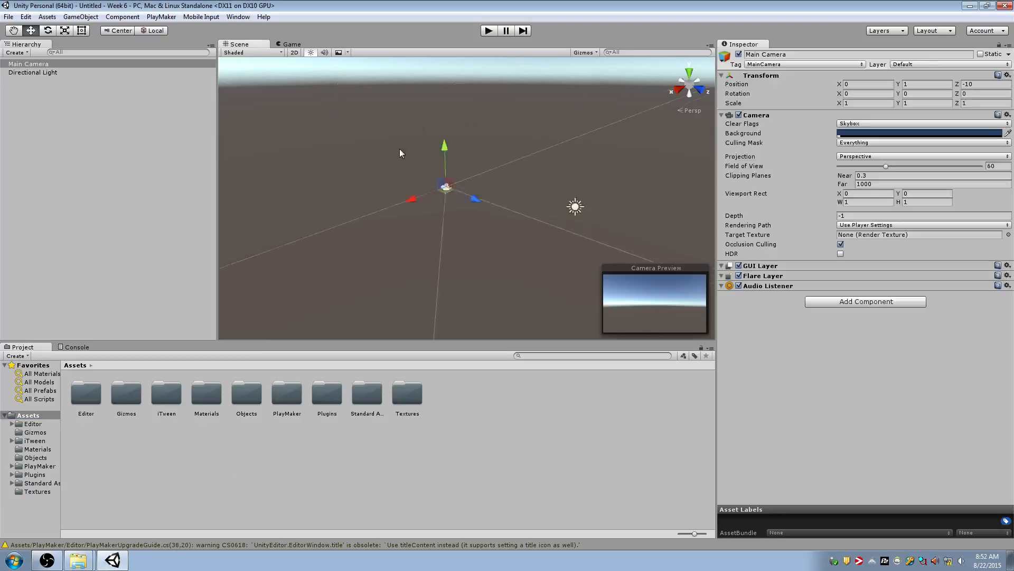
right_click_drag(432, 228, 640, 248)
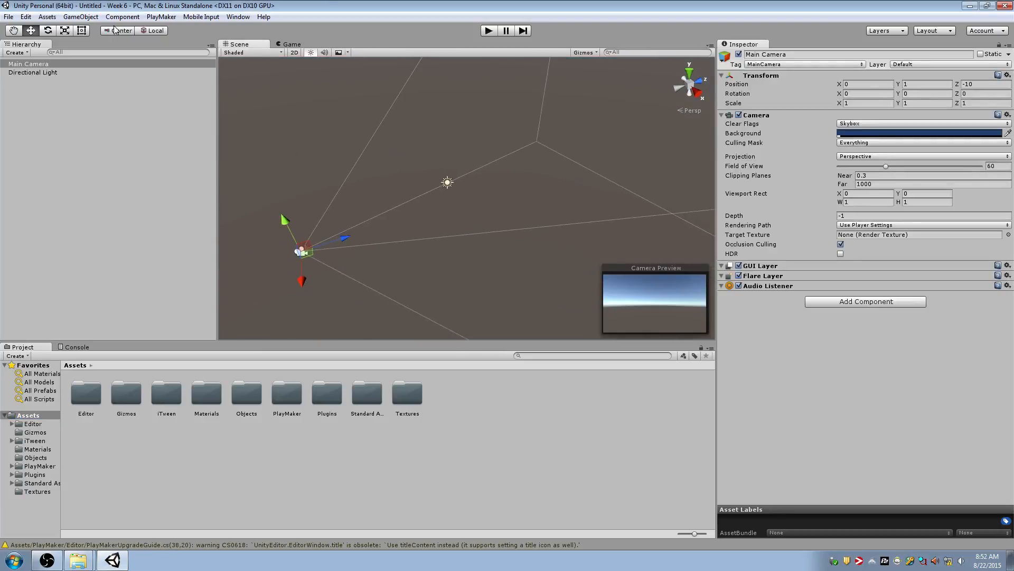
left_click(80, 17)
mouse_move(137, 52)
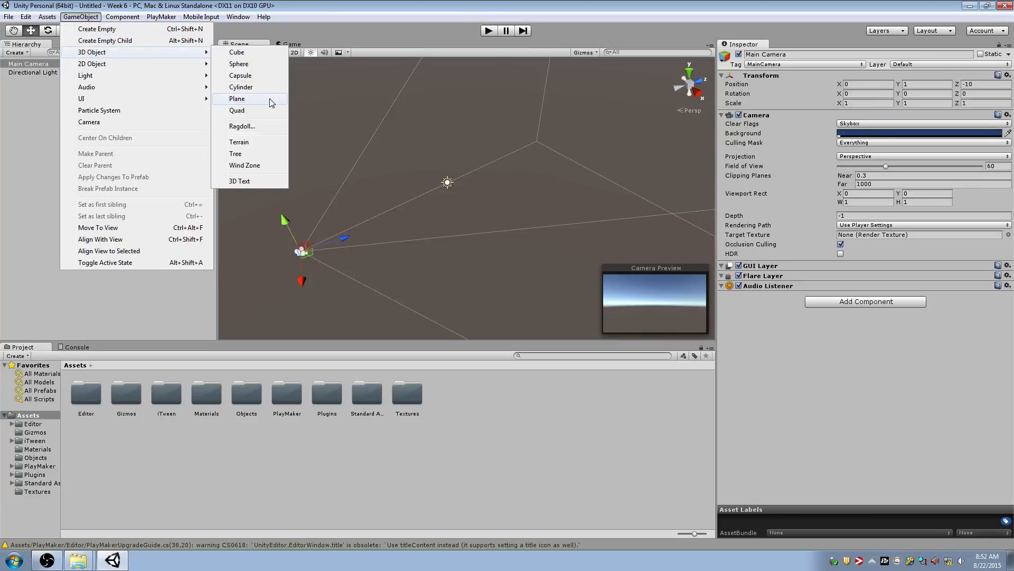
left_click(271, 102)
key("r")
left_click_drag(467, 199, 667, 224)
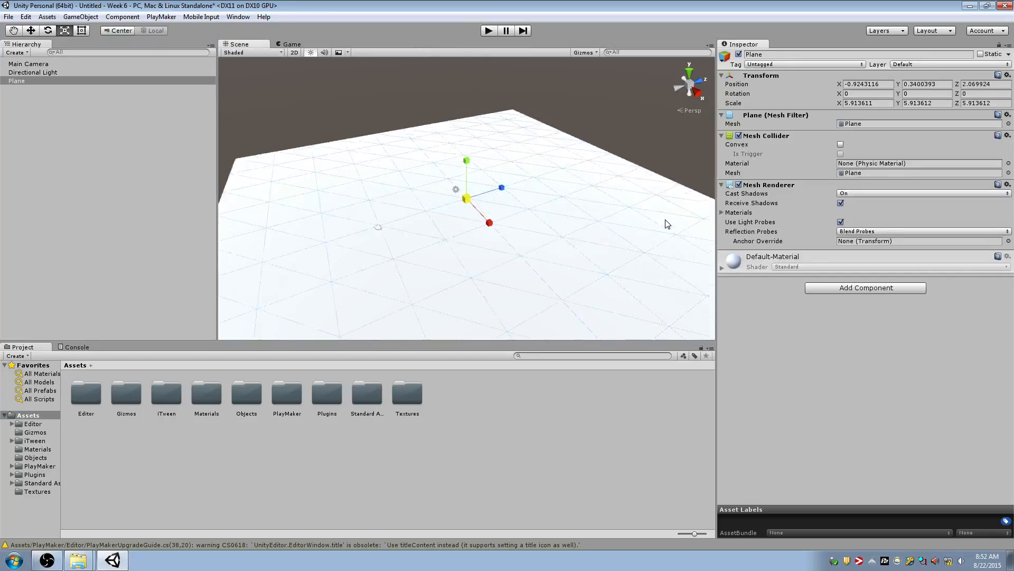
Add a capsule to the scene and move it straight up from where it was created
scroll(665, 221, "down", 10)
middle_click_drag(540, 222, 537, 209)
key("w")
scroll(537, 209, "up", 6)
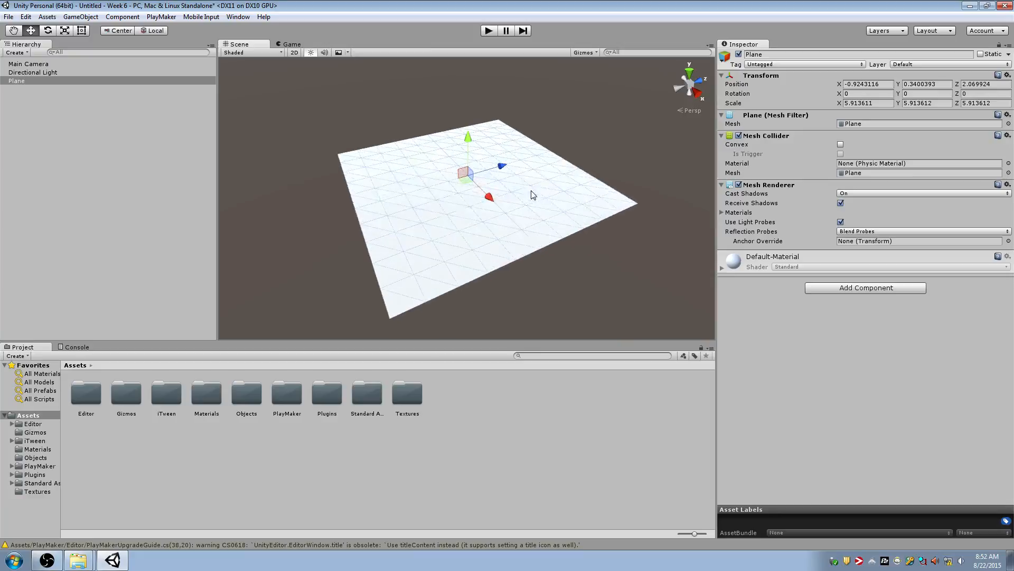
left_click_drag(532, 196, 529, 103, "alt")
left_click(81, 17)
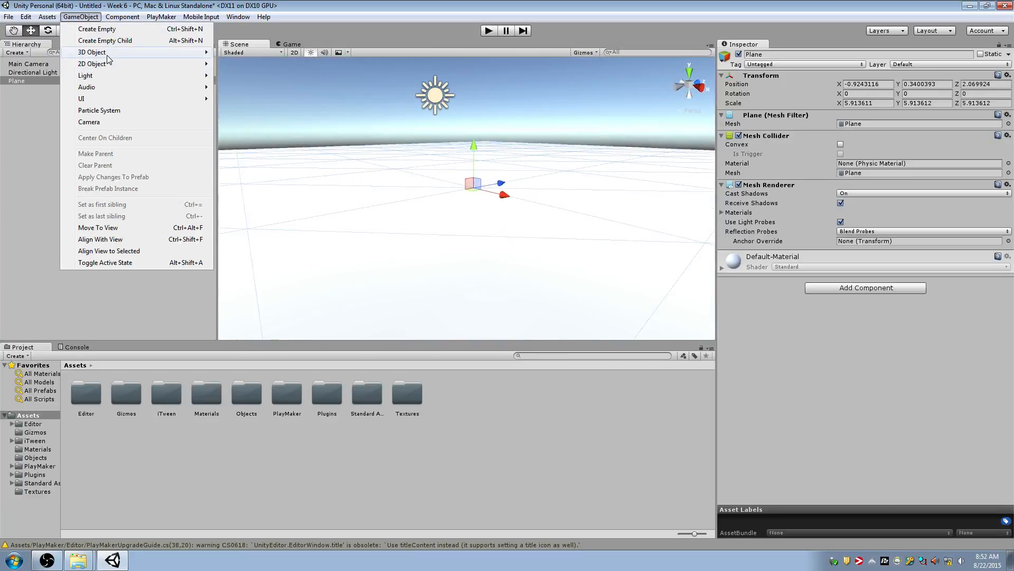
mouse_move(108, 53)
left_click(259, 76)
key("f")
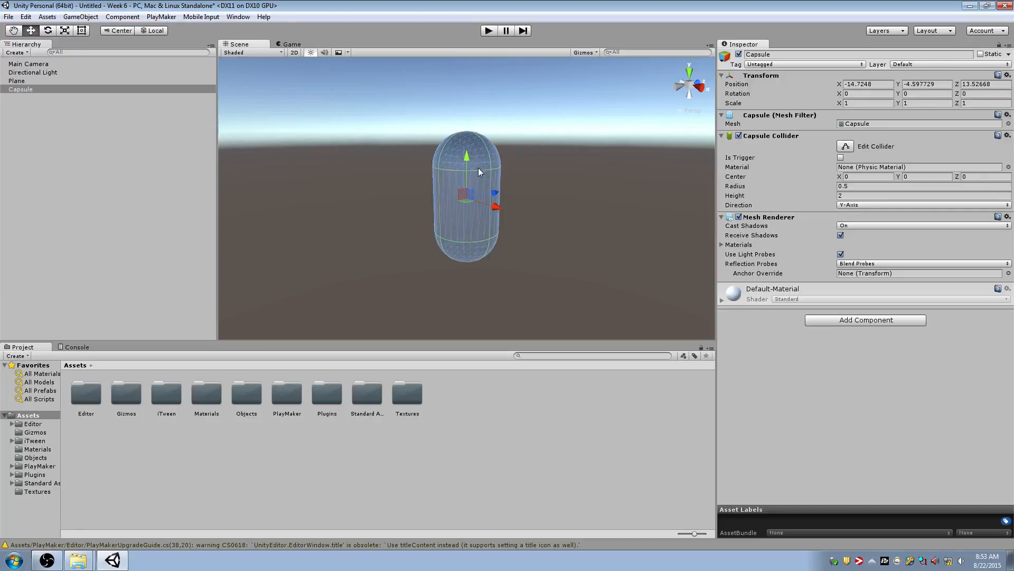
left_click_drag(469, 161, 471, 39)
key("s")
right_click_drag(532, 149, 528, 183)
Reset the plane's position to the origin
left_click(664, 165)
left_click(1008, 76)
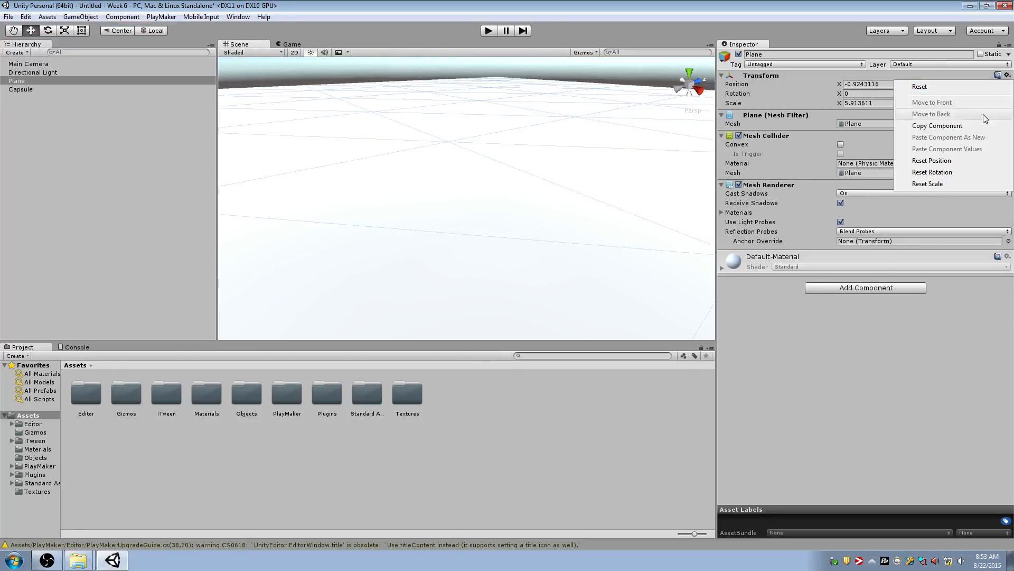
left_click(960, 163)
left_click(65, 81)
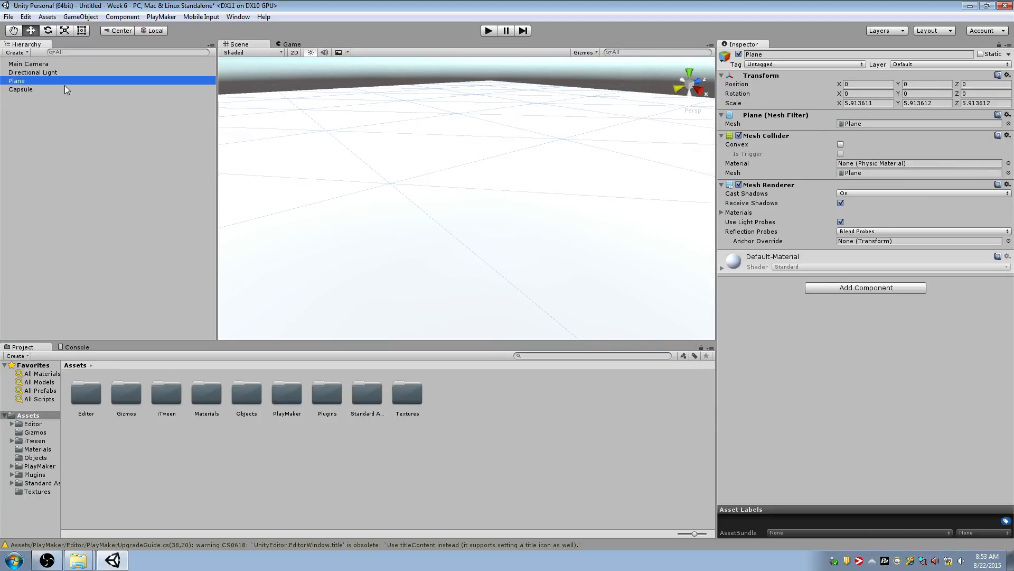
Reset the capsule's position, then place it standing on the plane at about X -0.94, Y 1, Z 1.07
left_click(64, 88)
left_click(1007, 75)
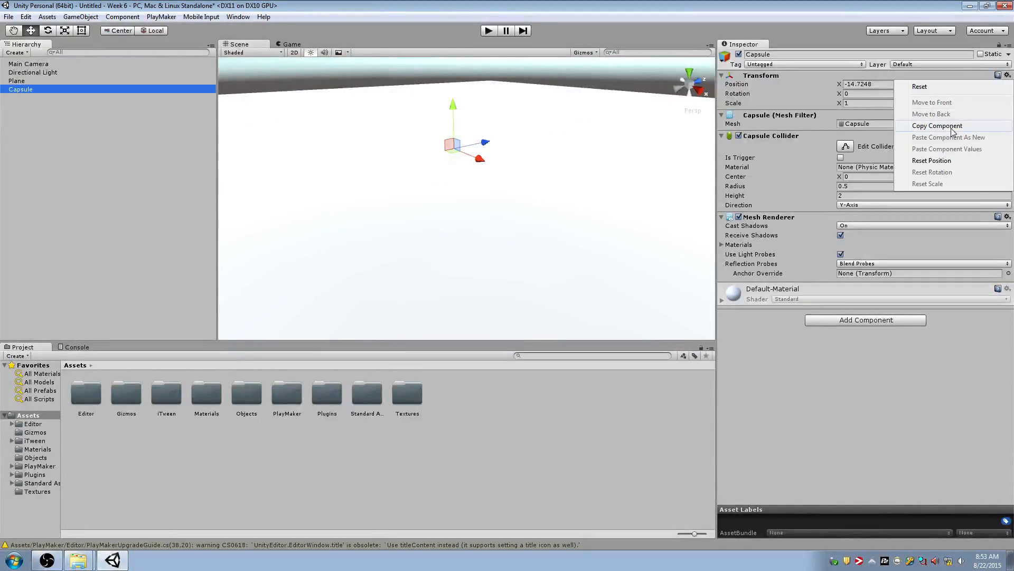
left_click(960, 163)
left_click(473, 152)
left_click_drag(473, 152, 468, 161)
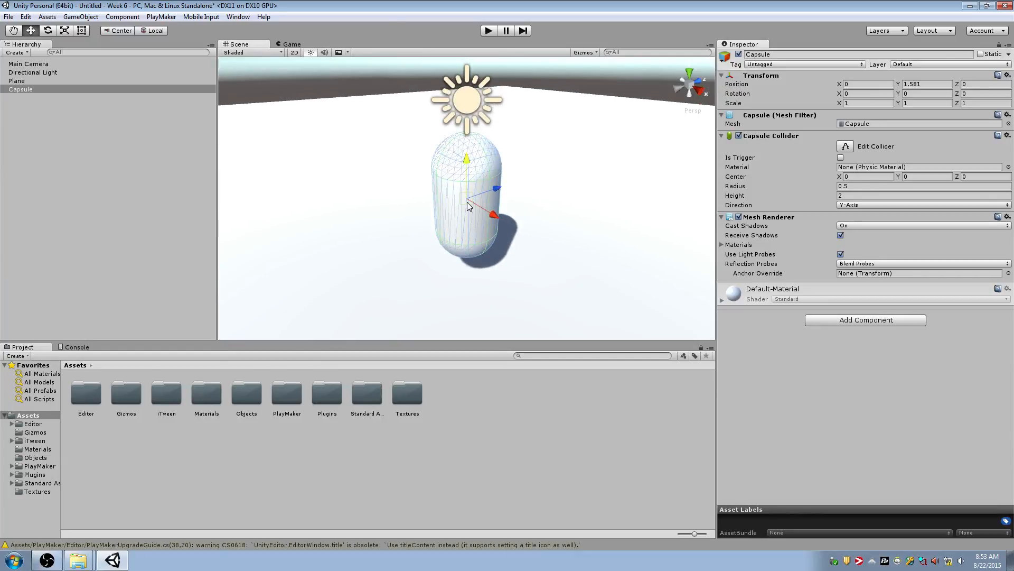
left_click_drag(467, 201, 479, 232, "ctrl+shift")
key("w")
right_click_drag(554, 218, 558, 220)
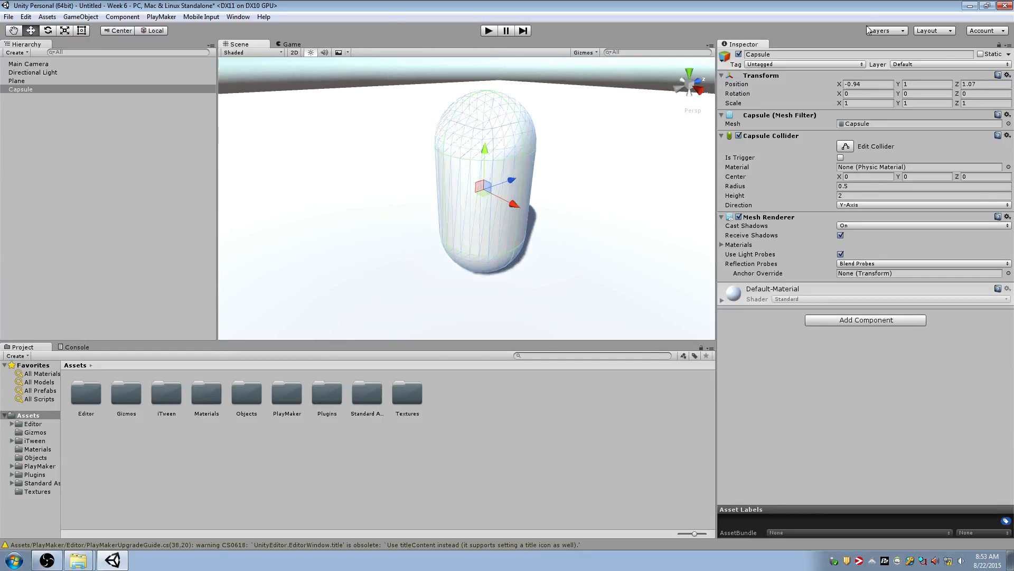
Rename the capsule as go_player
left_click(820, 53)
type("g")
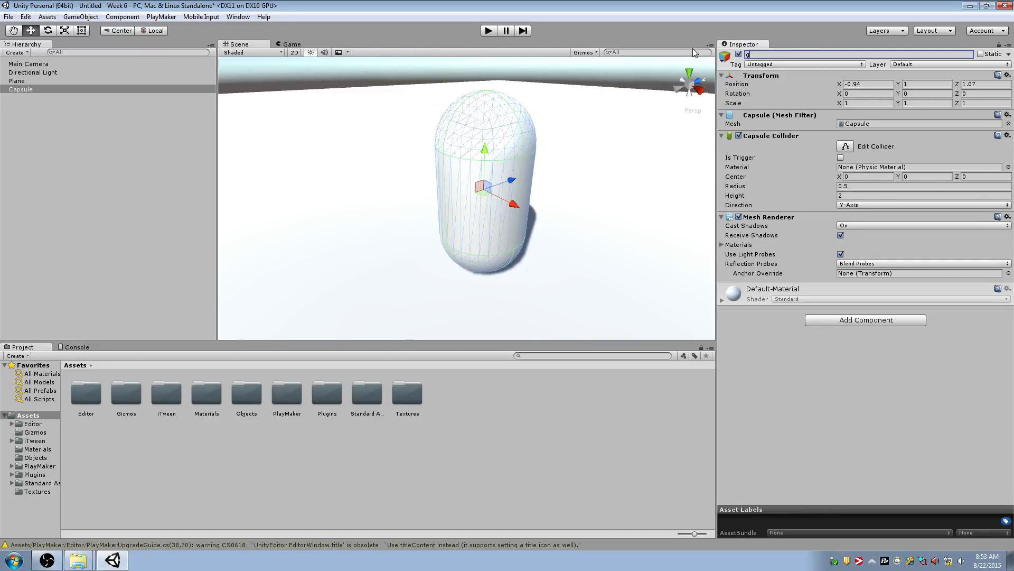
type("o_player")
key("Return")
Align the Main Camera with a scene view looking down at the player capsule, and check the framing in a short play test
right_click_drag(628, 157, 793, 159)
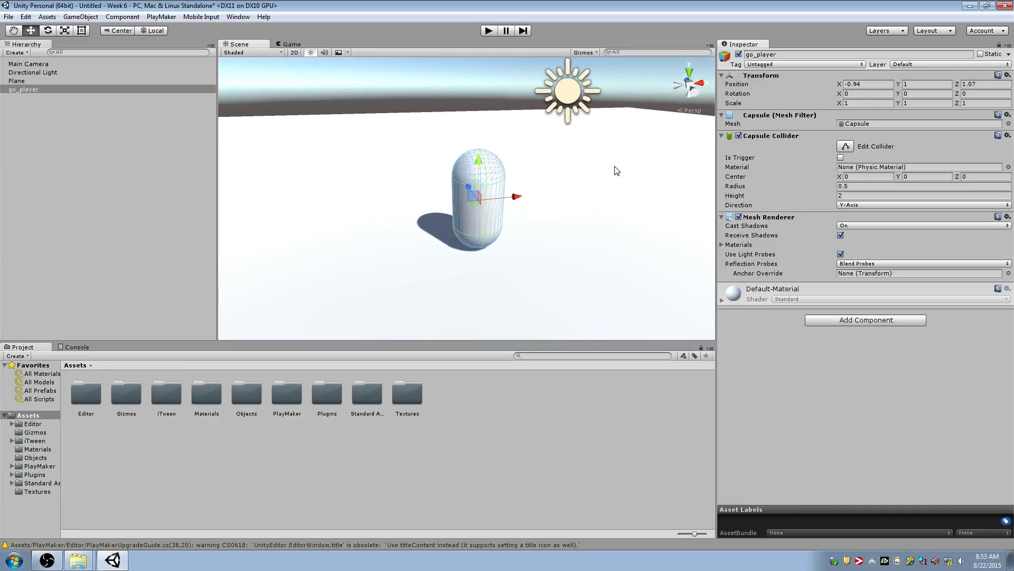
right_click_drag(538, 156, 522, 175)
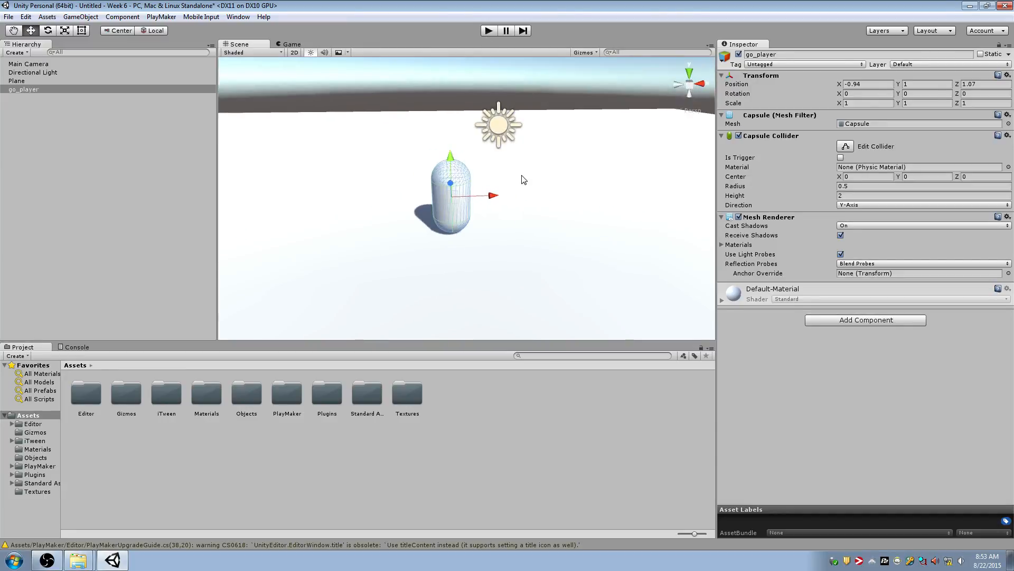
key("ctrl+shift+f")
key("ctrl+z")
left_click(49, 63)
left_click(489, 33)
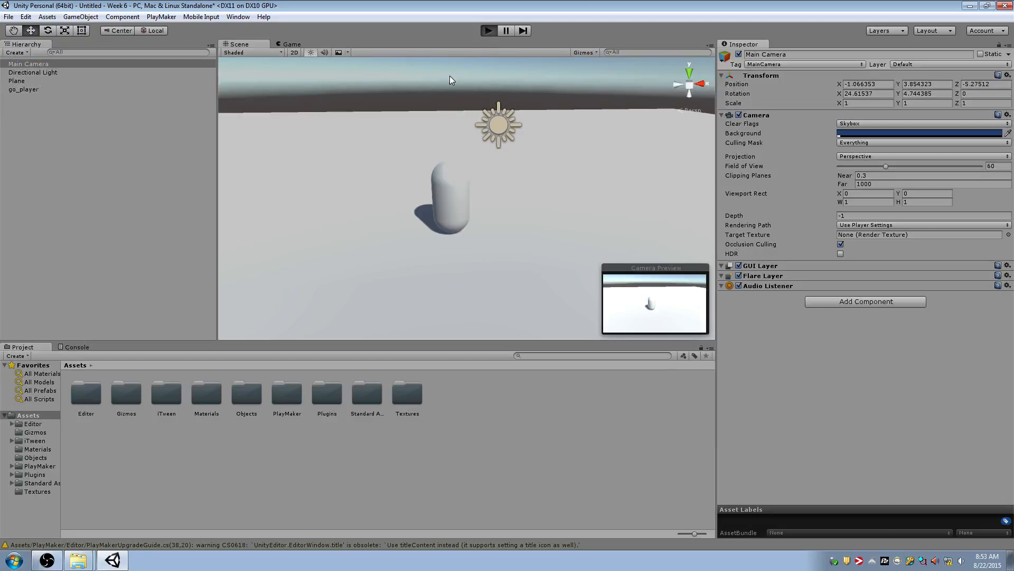
left_click(489, 32)
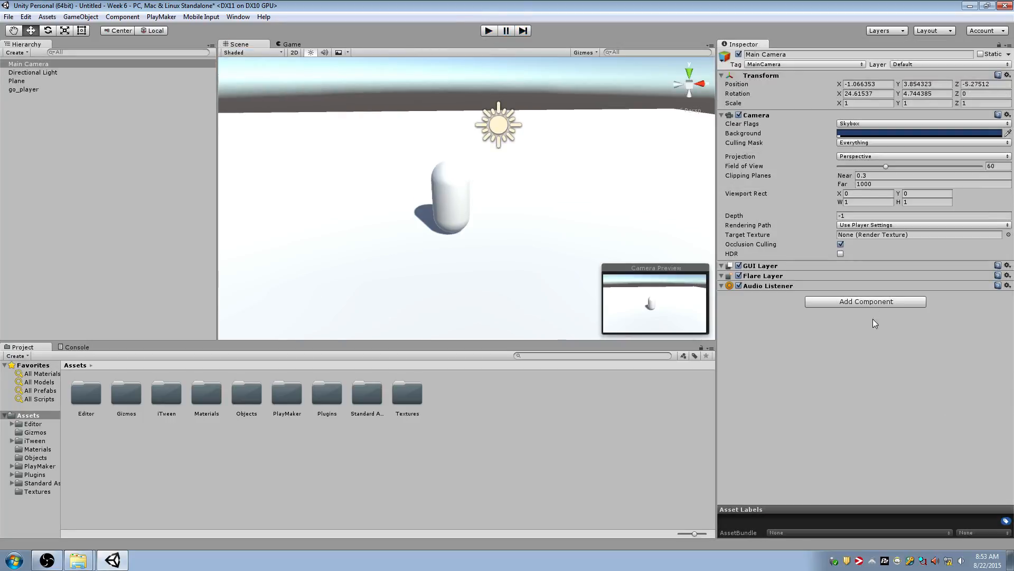
Add a PlayMaker FSM component to the Main Camera and open it in an enlarged PlayMaker editor
left_click(844, 303)
type("fs")
left_click(848, 352)
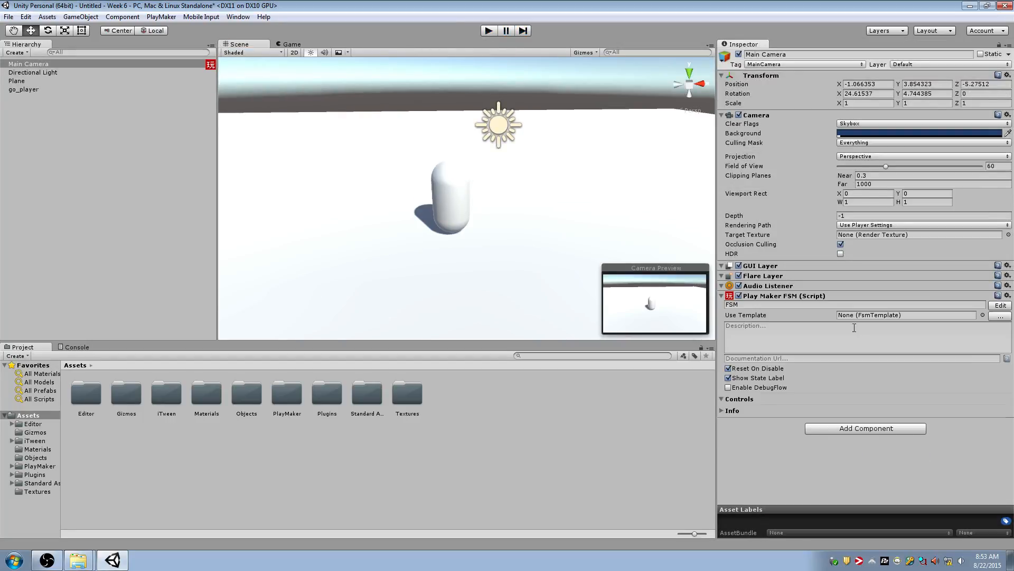
left_click(1001, 305)
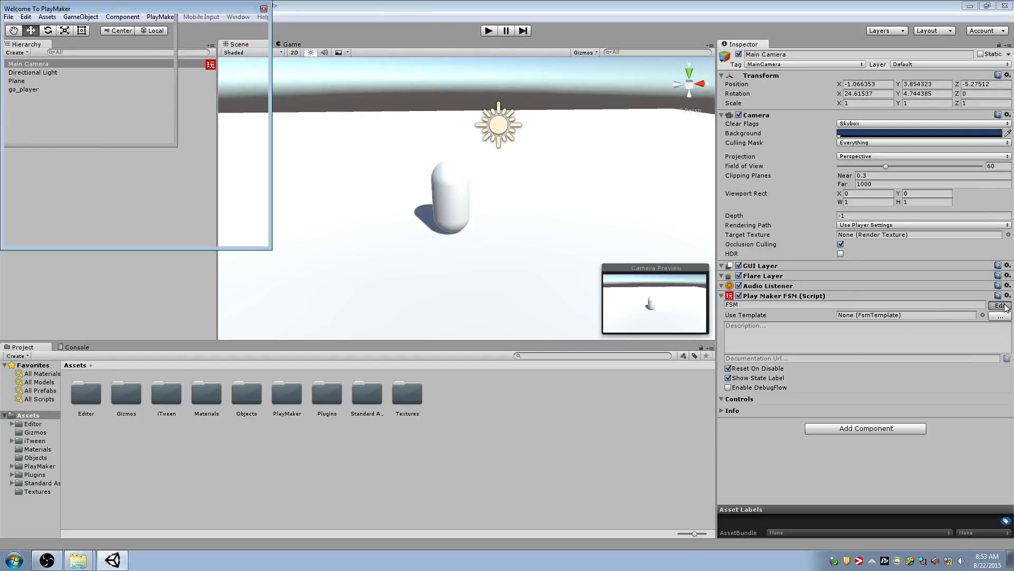
left_click(263, 9)
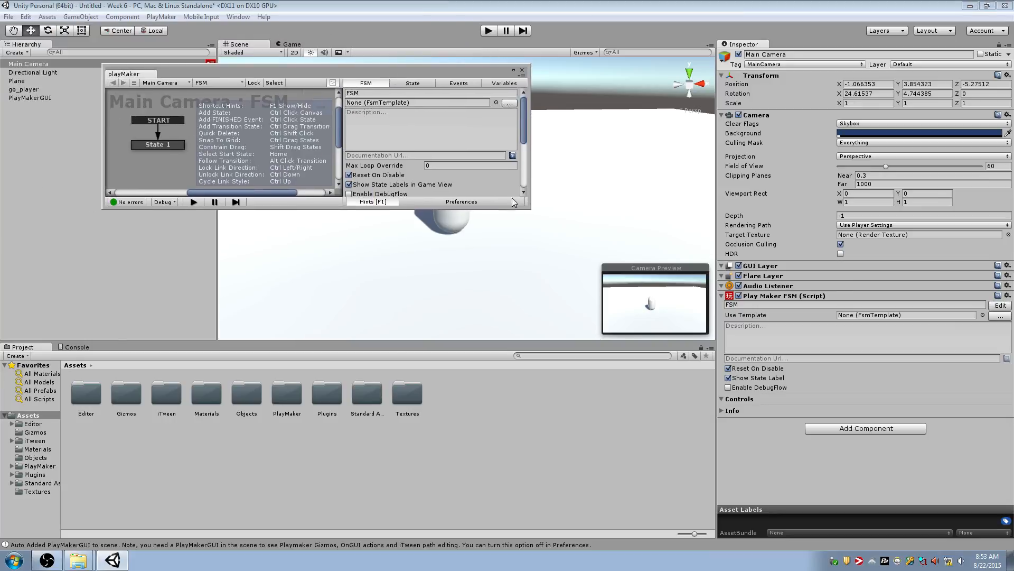
left_click_drag(529, 207, 528, 492)
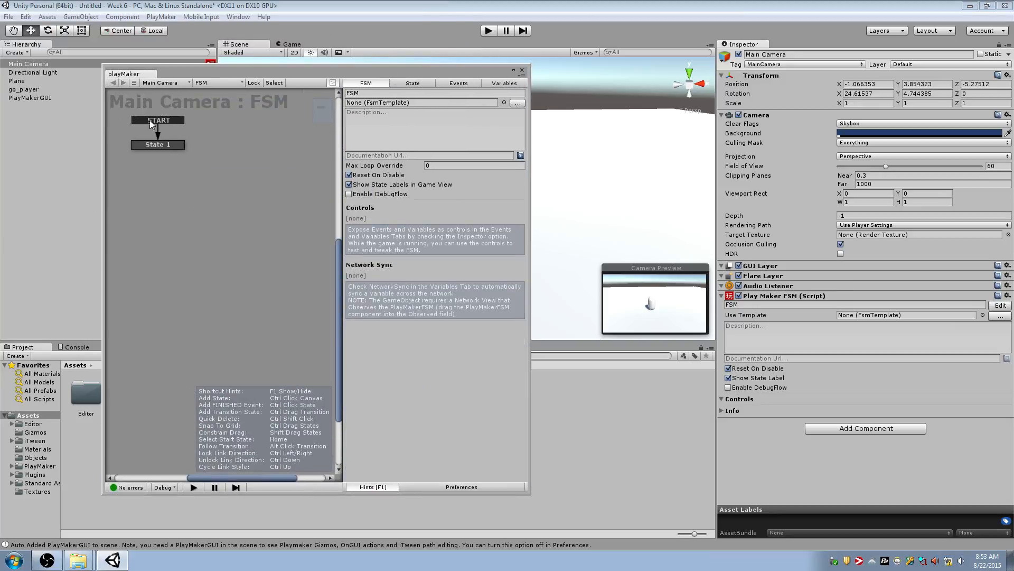
Rename the FSM's start state as Moving
left_click(159, 146)
left_click(370, 93)
type("M")
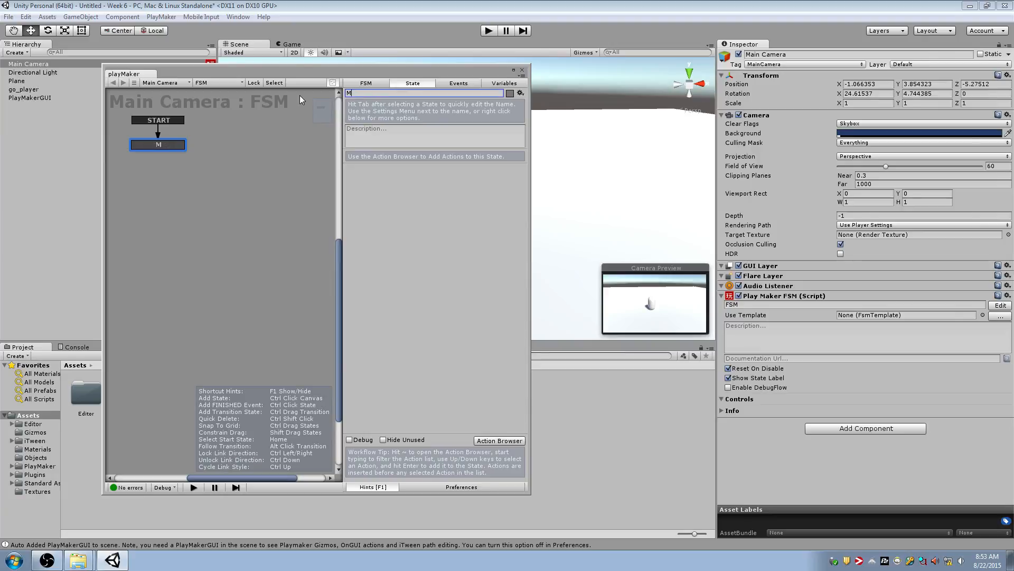
type("oving")
key("Return")
Add the Get Axis Vector action to the Moving state
key("grave")
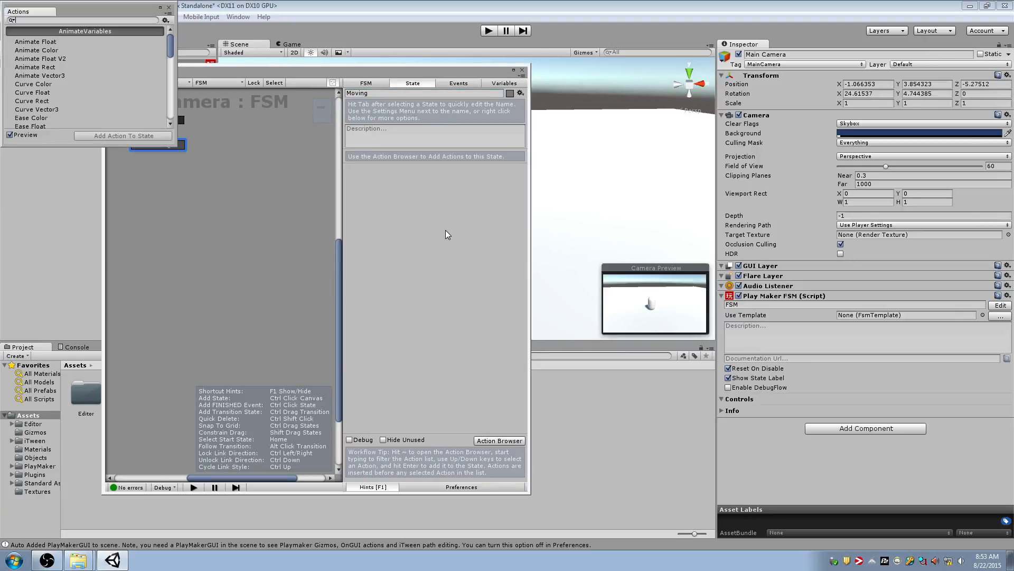
type("get axis")
key("Down")
key("Return")
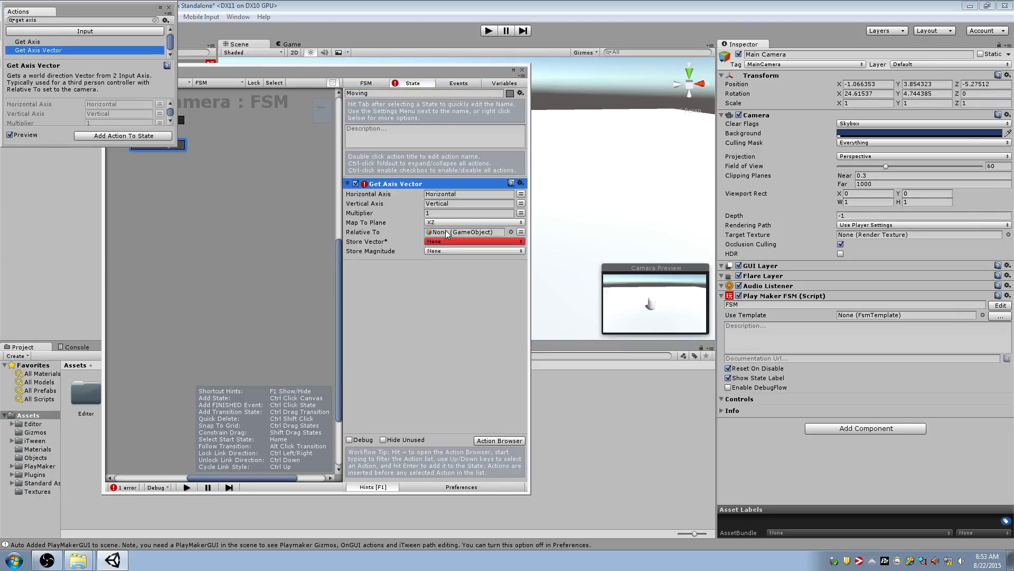
key("grave")
Create a Vector3 variable named Input in the Main Camera's FSM
left_click(487, 84)
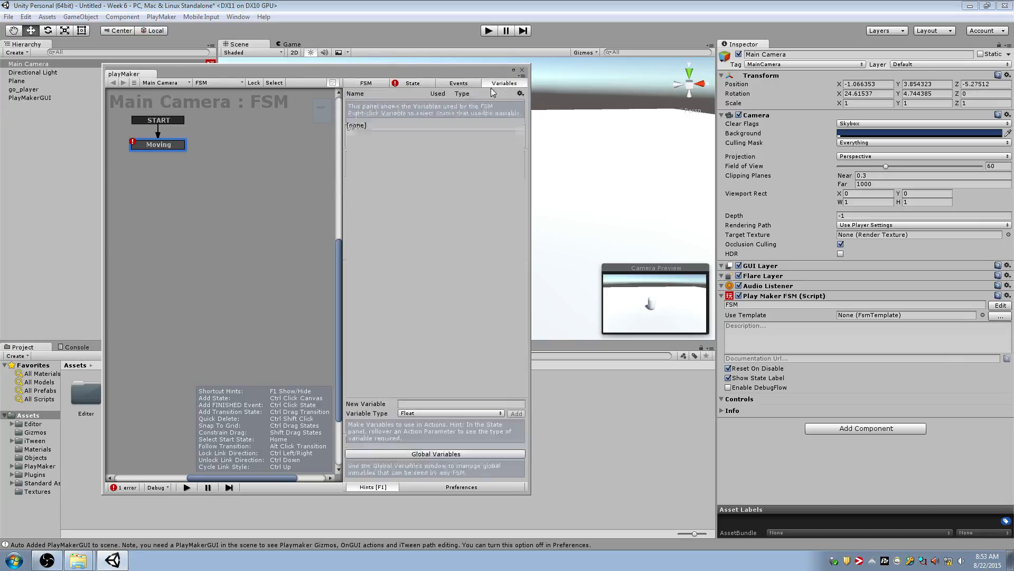
left_click(439, 413)
left_click(434, 341)
left_click(427, 404)
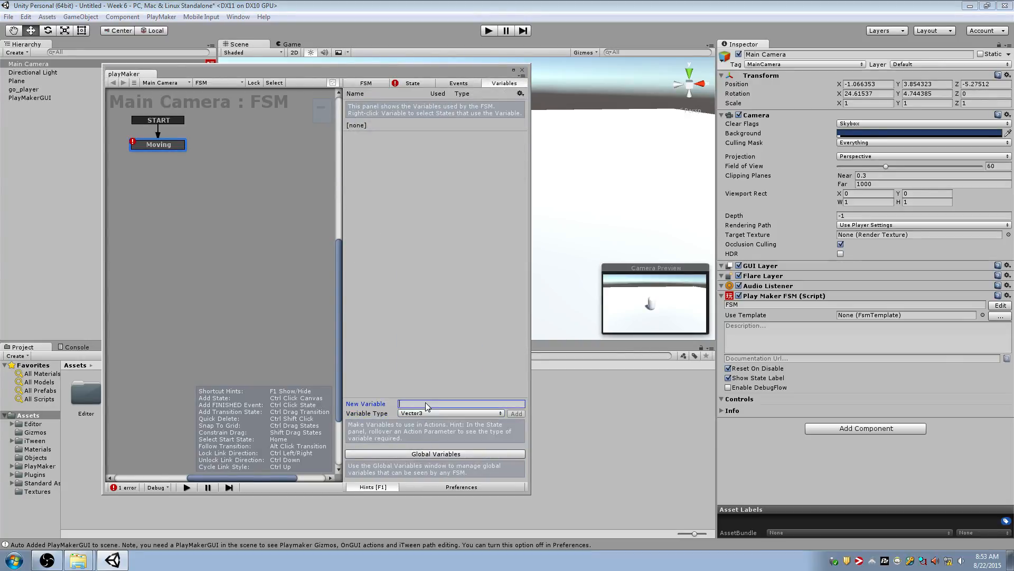
key("Return")
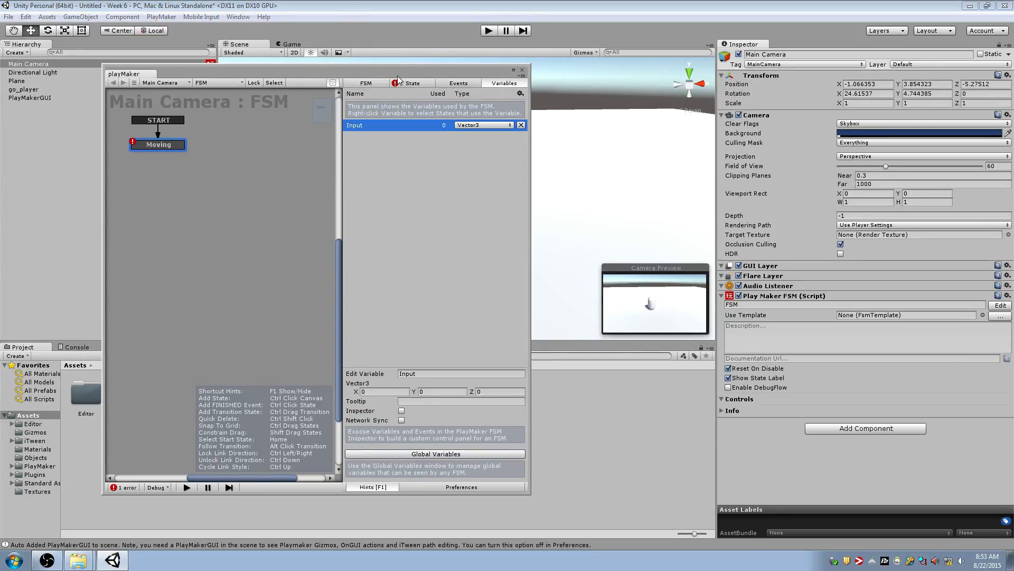
Store the Get Axis Vector action's result in the Input variable
left_click(413, 84)
left_click(444, 241)
left_click(449, 260)
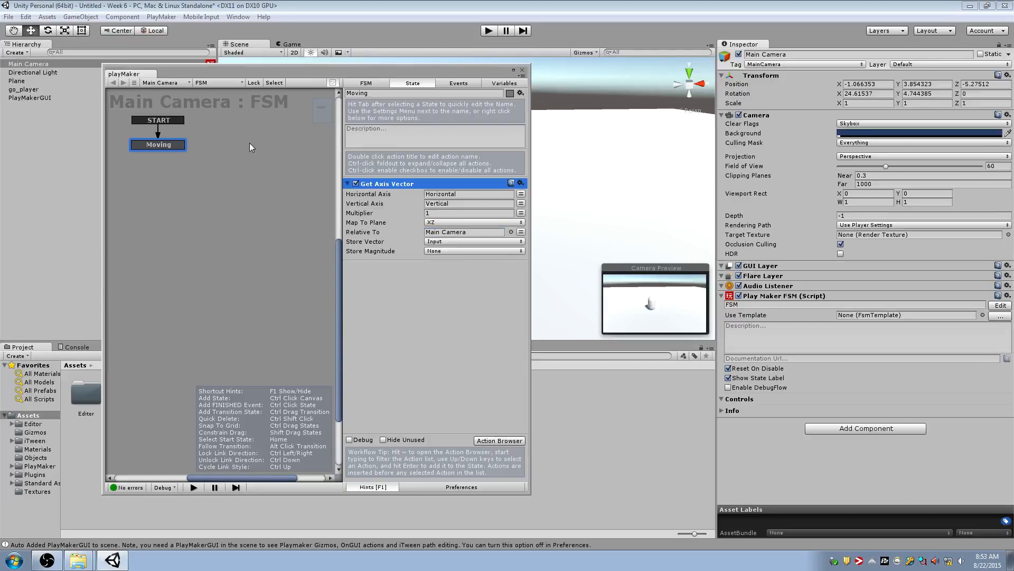
Add the Controller Simple Move action to the Moving state
left_click(161, 197)
left_click_drag(161, 196, 175, 192, "ctrl")
left_click(175, 191, "ctrl+shift")
left_click(169, 145)
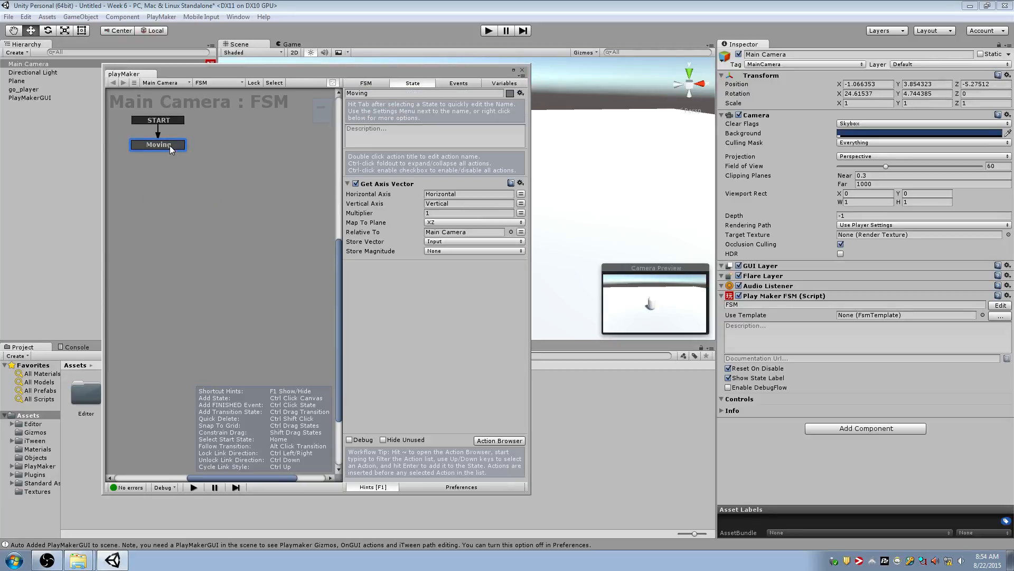
key("grave")
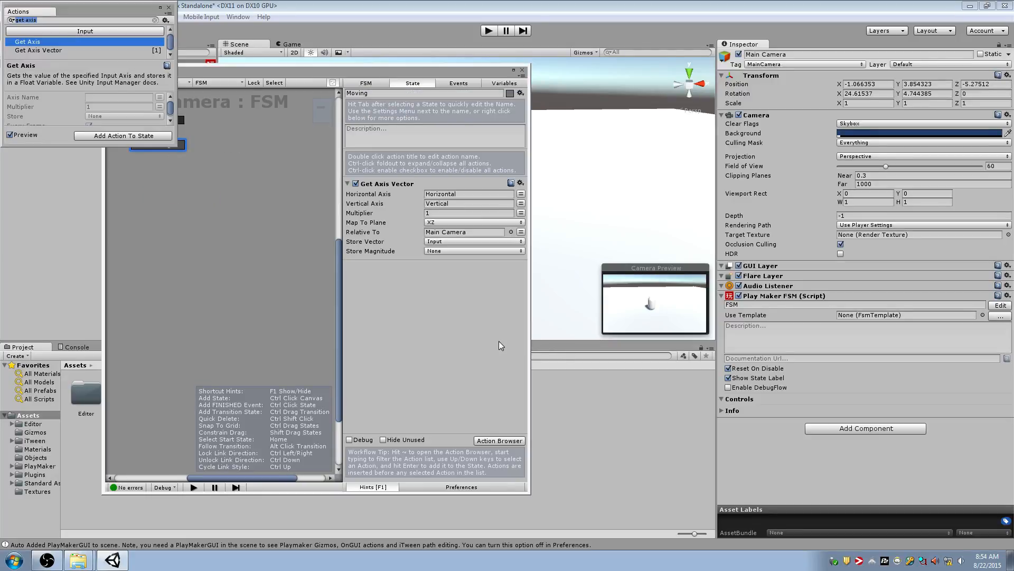
type("controller simple")
key("Return")
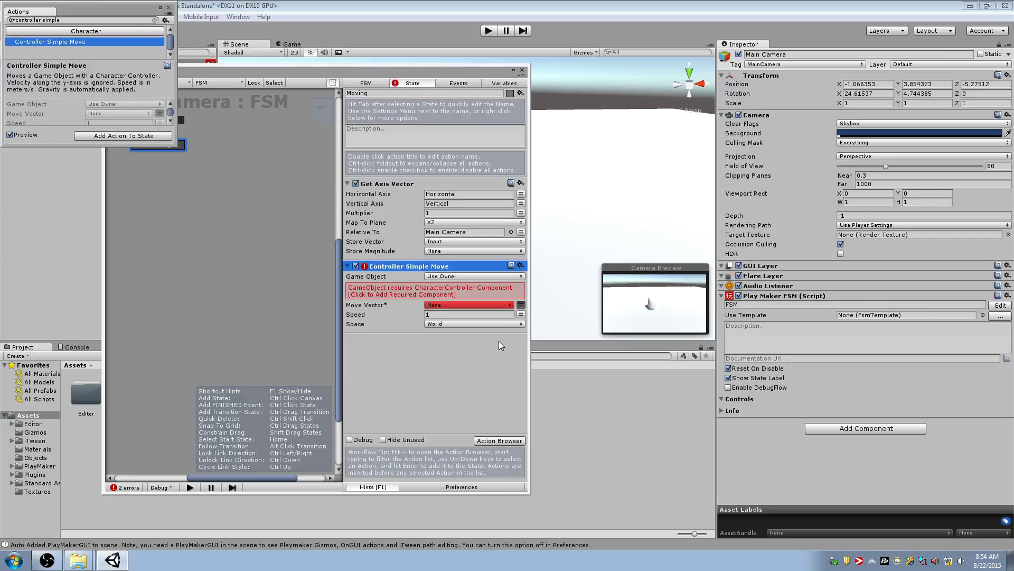
Set Controller Simple Move's Move Vector to Input and add the required CharacterController component to the Main Camera
left_click(499, 341)
left_click(491, 305)
left_click(461, 330)
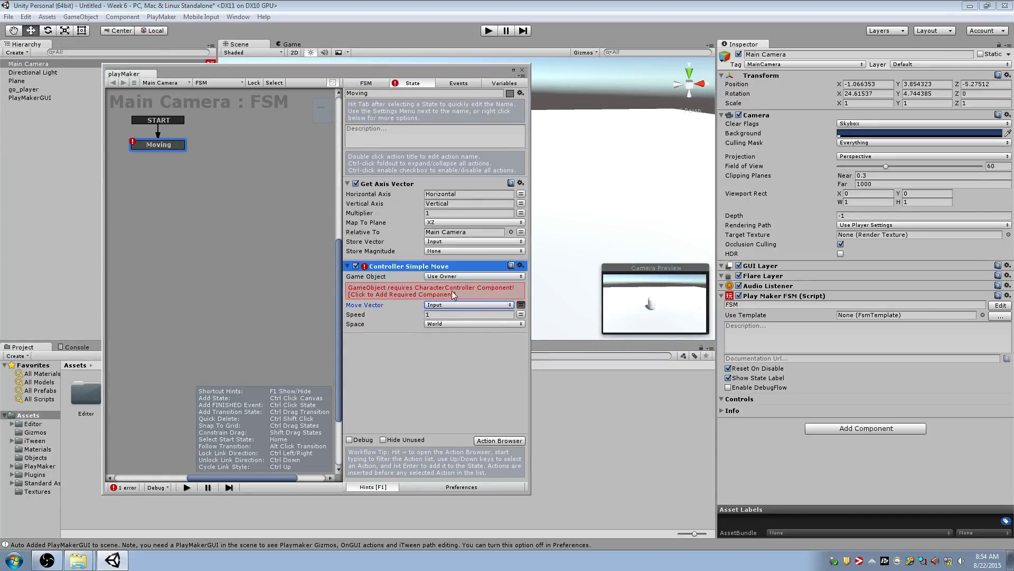
left_click(424, 295)
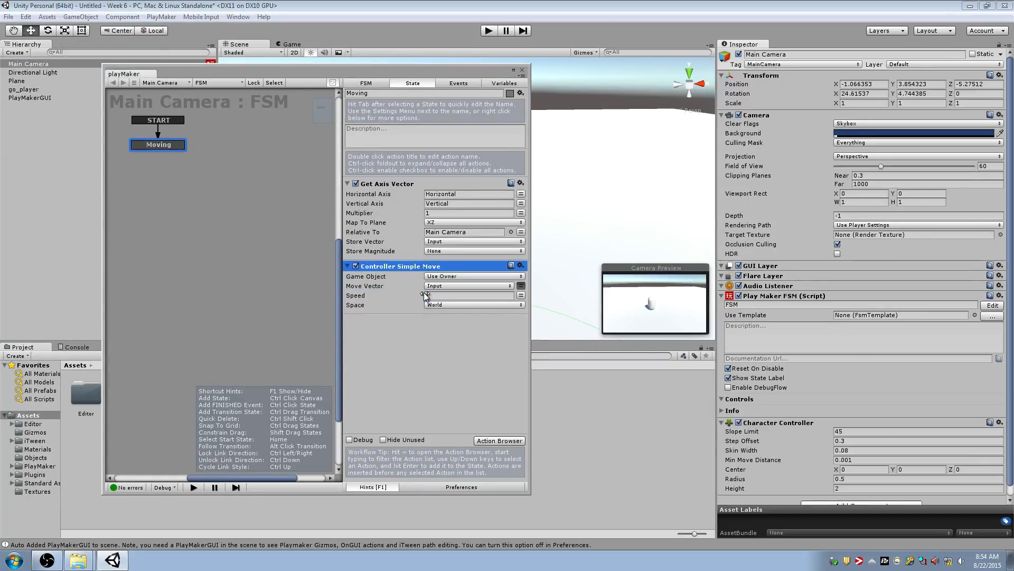
Close the PlayMaker editor and briefly play-test the scene
left_click(522, 72)
left_click(488, 31)
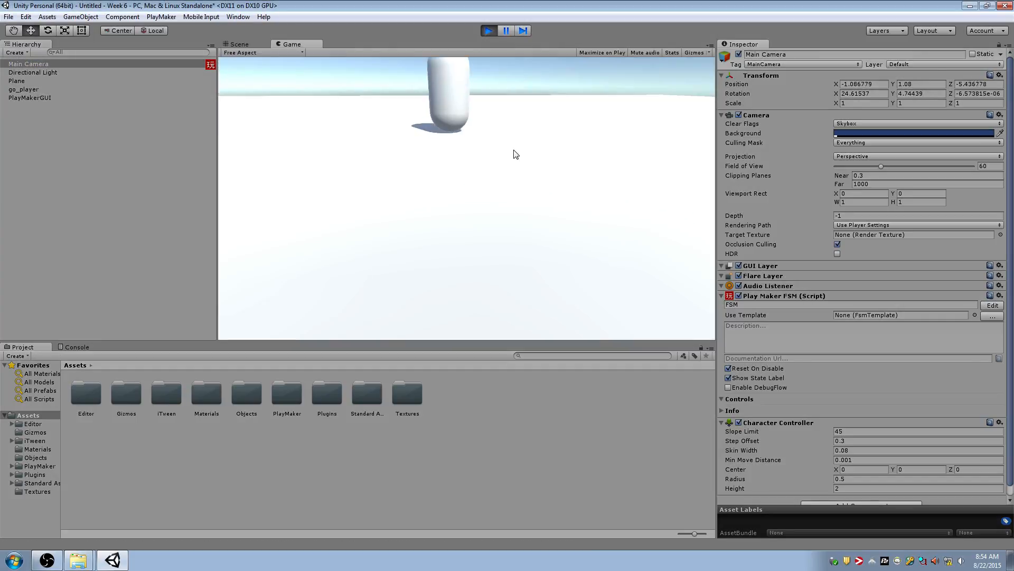
left_click(489, 31)
Copy the Play Maker FSM component from the Main Camera and paste it as a new component on go_player
left_click(820, 295)
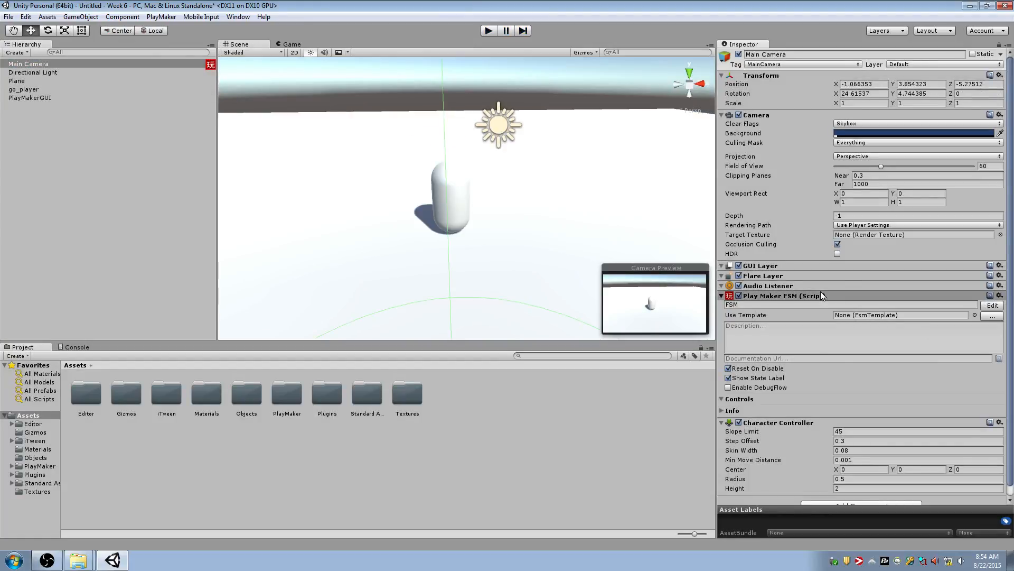
left_click(1009, 296)
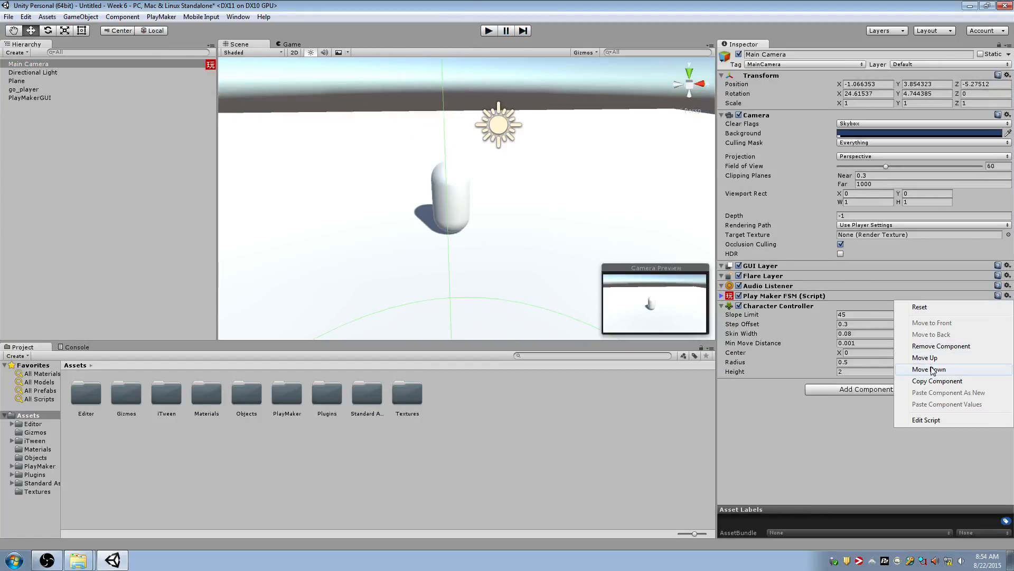
left_click(940, 381)
left_click(31, 89)
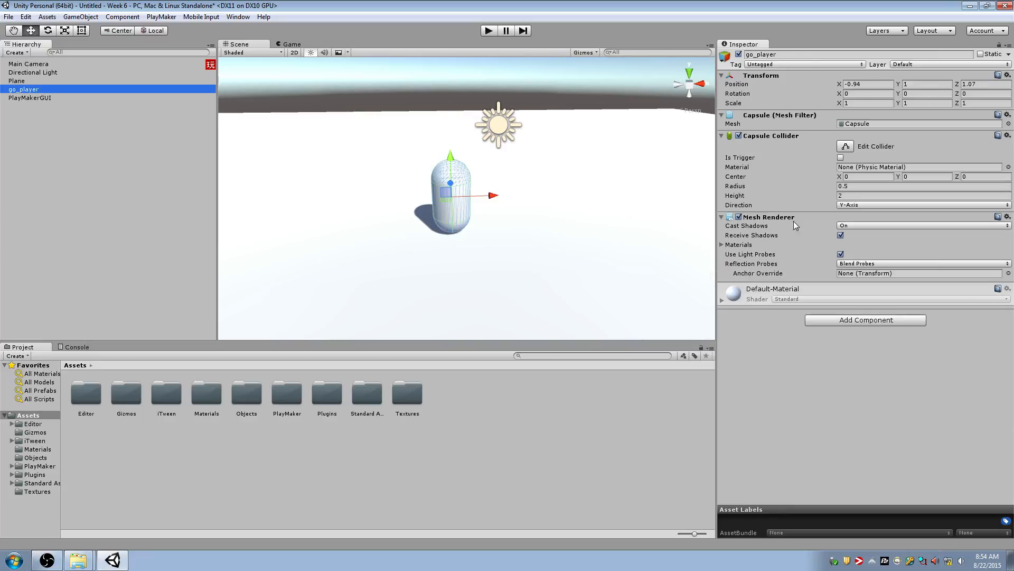
left_click(1007, 217)
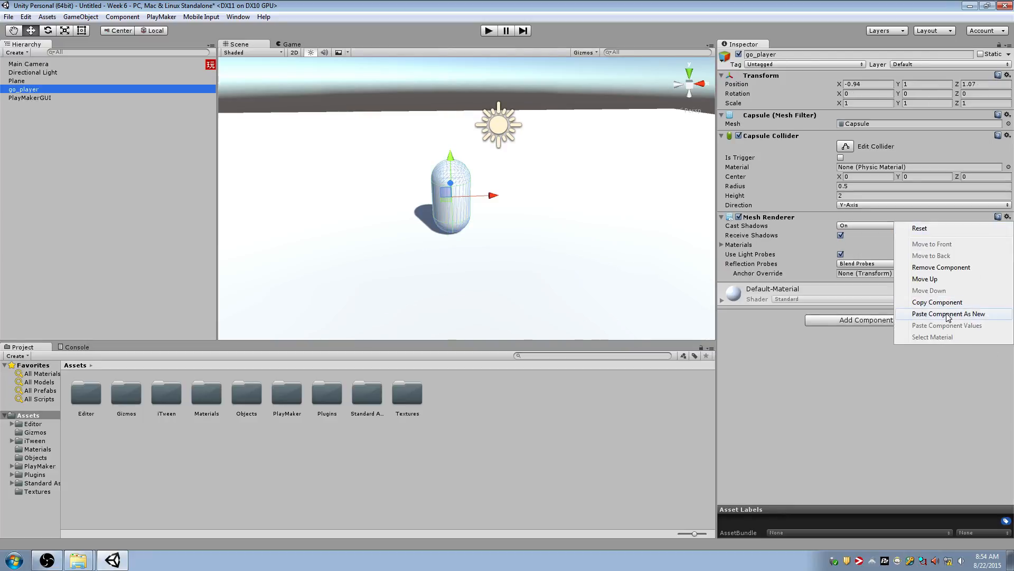
left_click(888, 310)
Remove the Play Maker FSM and Character Controller components from the Main Camera, play-testing the scene in between
left_click(32, 72)
left_click(49, 64)
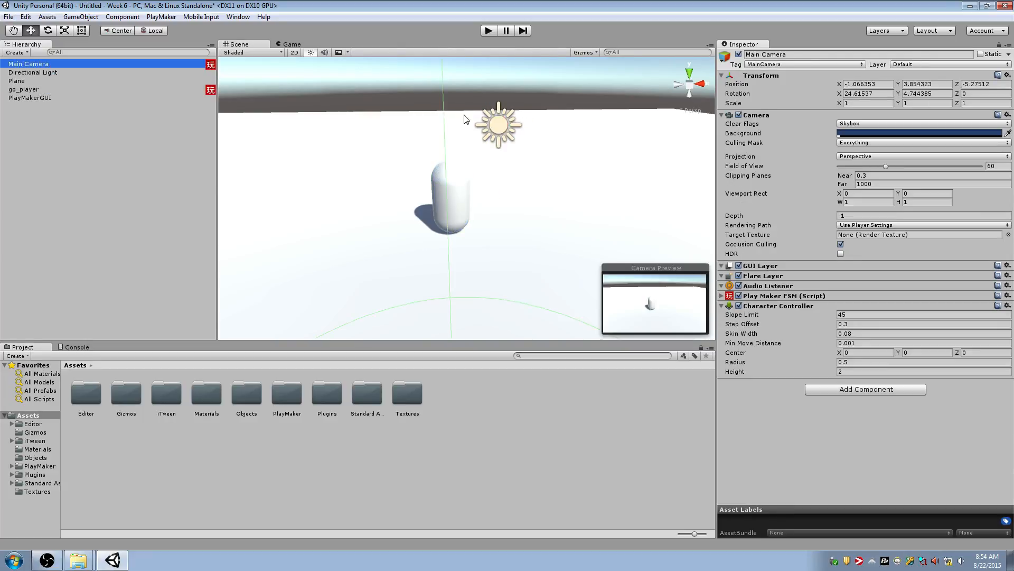
left_click(1008, 295)
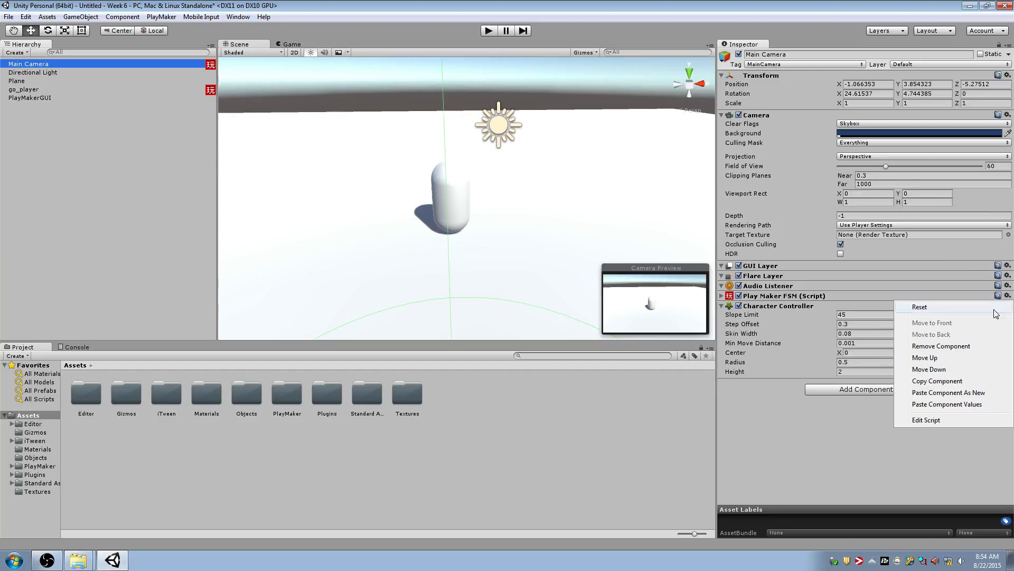
left_click(951, 345)
left_click(488, 31)
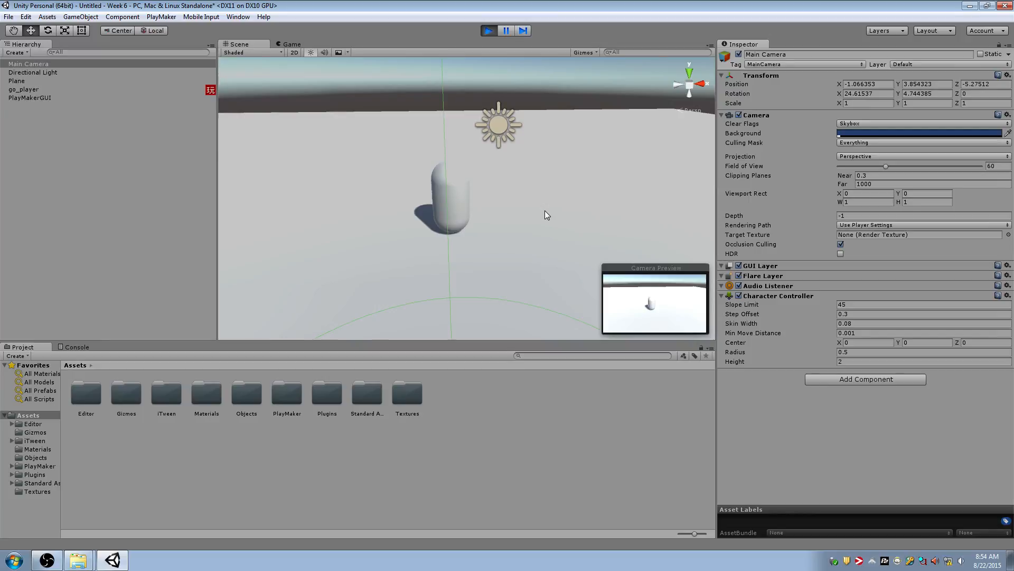
left_click(487, 31)
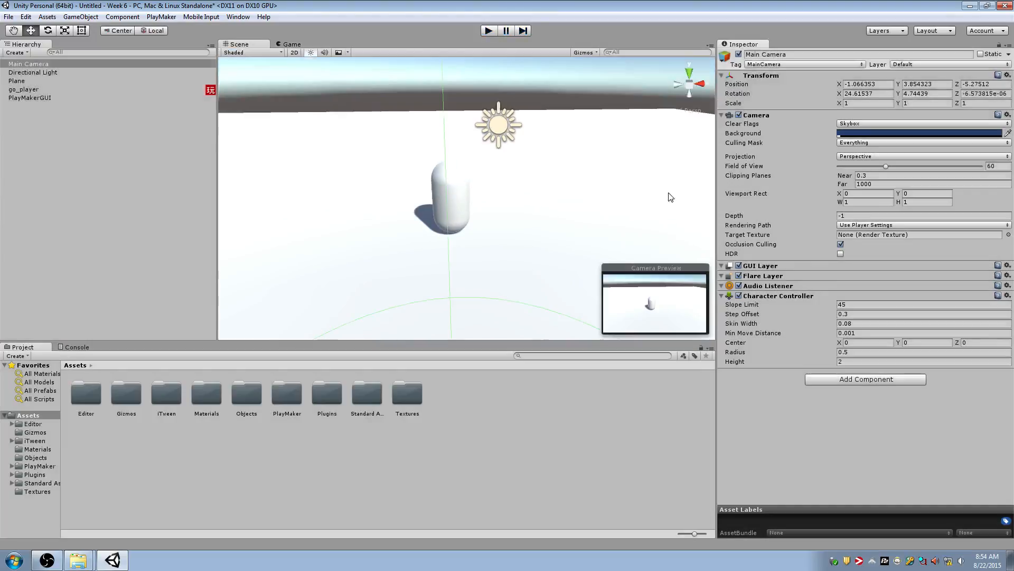
left_click(1007, 295)
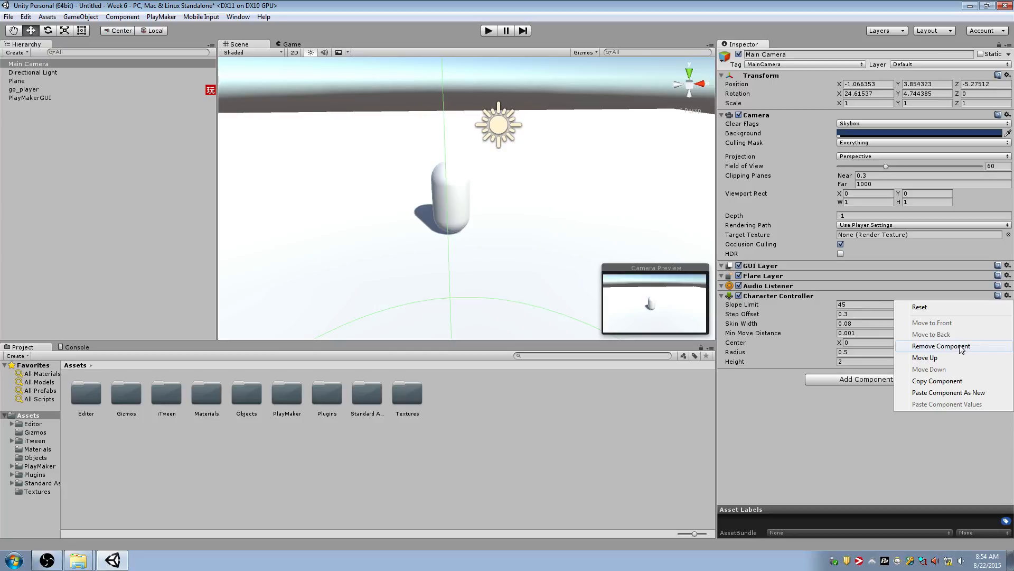
left_click(961, 347)
Open go_player's FSM in the PlayMaker editor and dismiss the welcome window
left_click(74, 91)
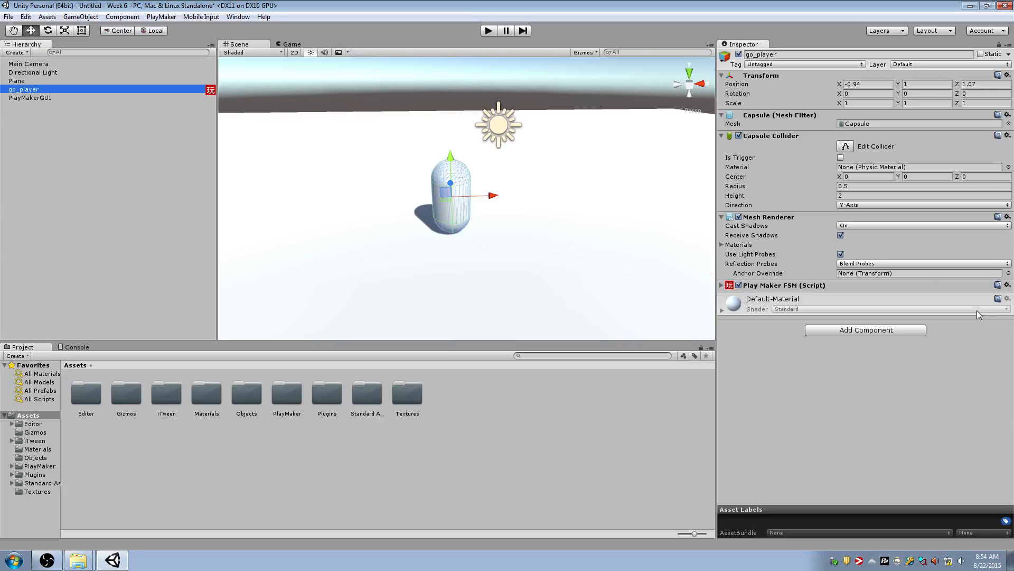
left_click(724, 286)
left_click(723, 286)
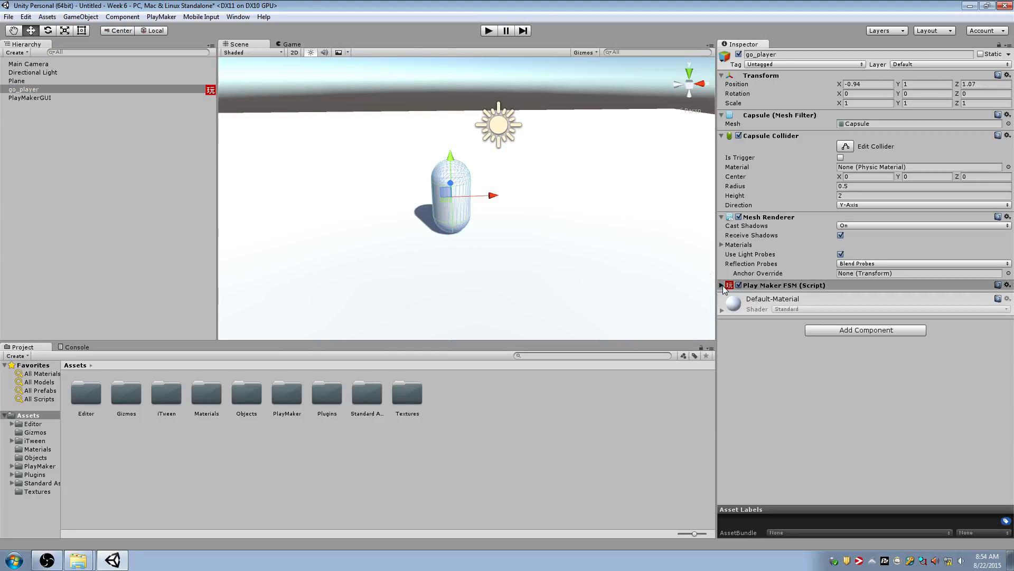
left_click(724, 286)
left_click(1000, 294)
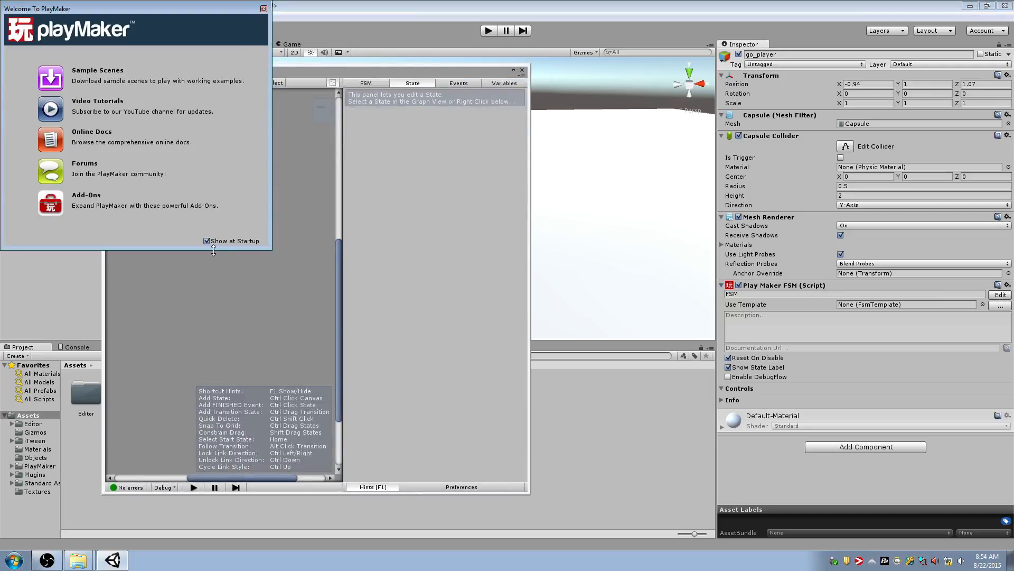
left_click(264, 9)
Set the Get Axis Vector multiplier to 5 in go_player's Moving state
left_click(163, 147)
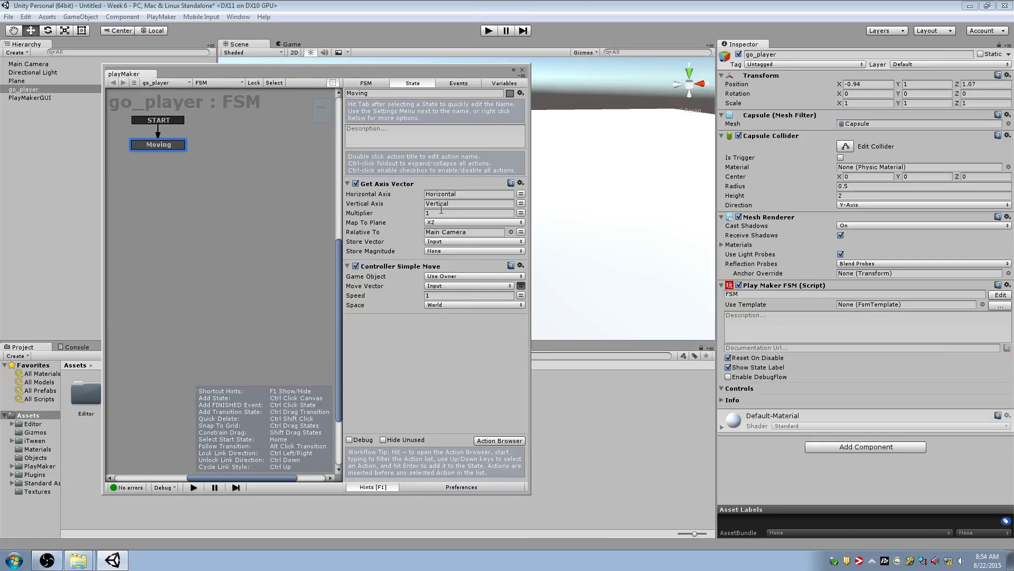
left_click_drag(434, 71, 715, 76)
left_click(723, 219)
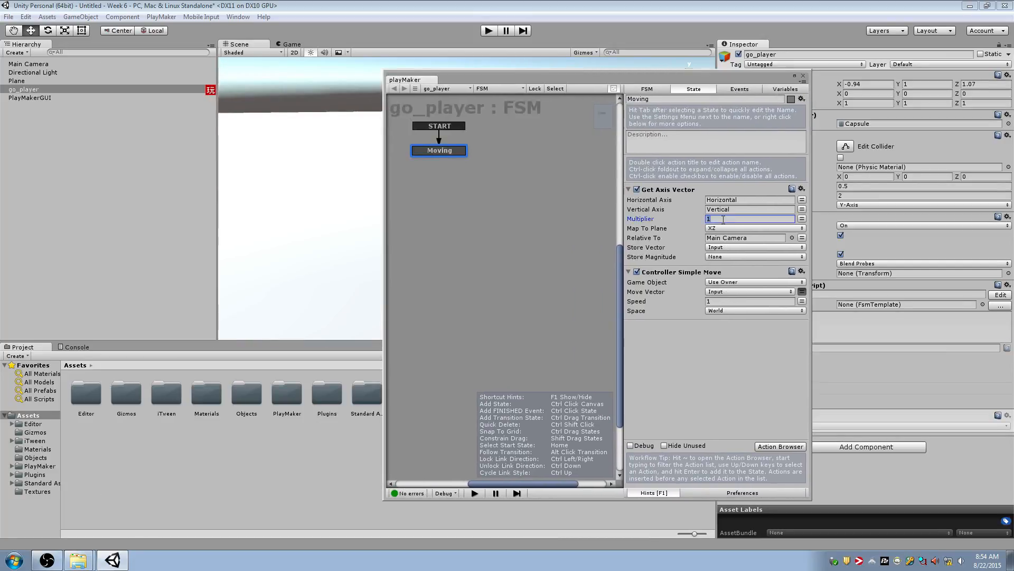
Play-test the scene with the PlayMaker editor closed to check the capsule's movement, and stop playback
left_click(487, 31)
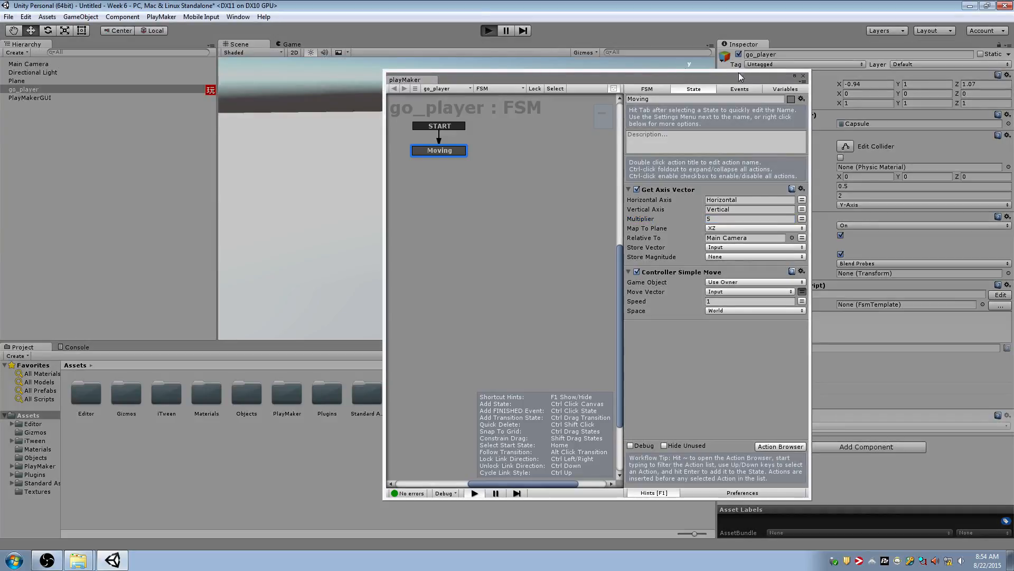
key("ctrl+p")
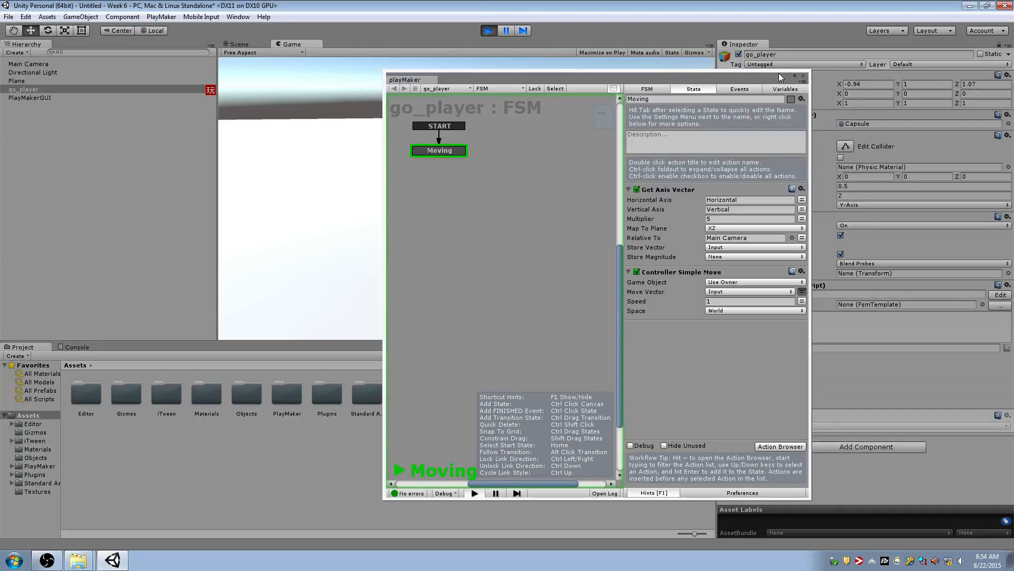
left_click_drag(779, 73, 631, 96)
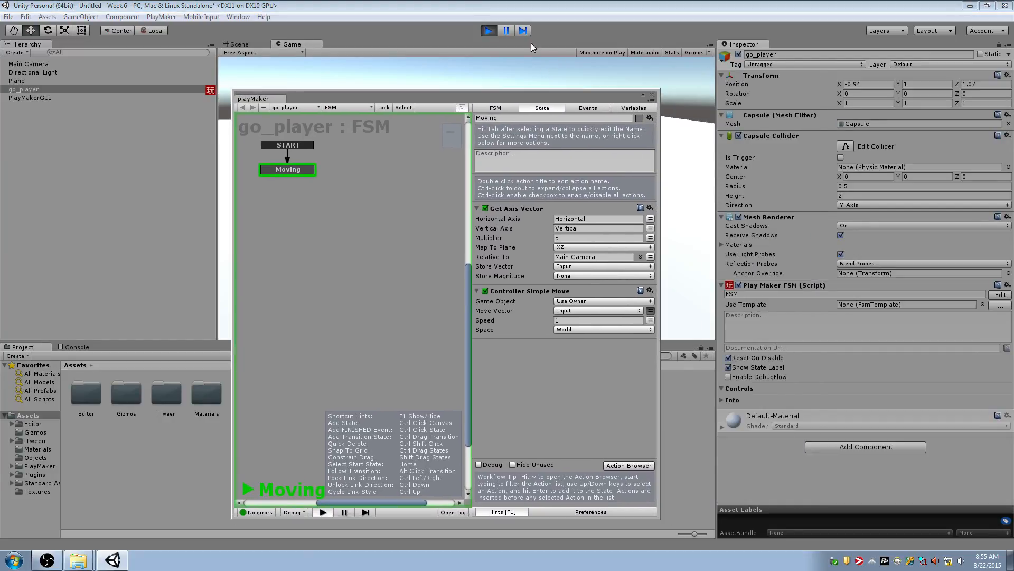
left_click(651, 95)
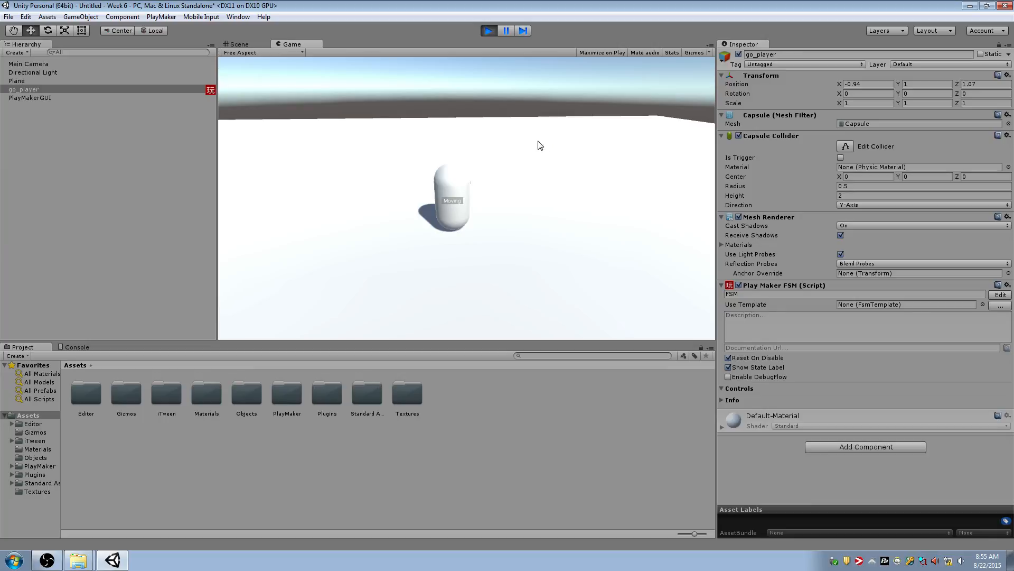
left_click(496, 31)
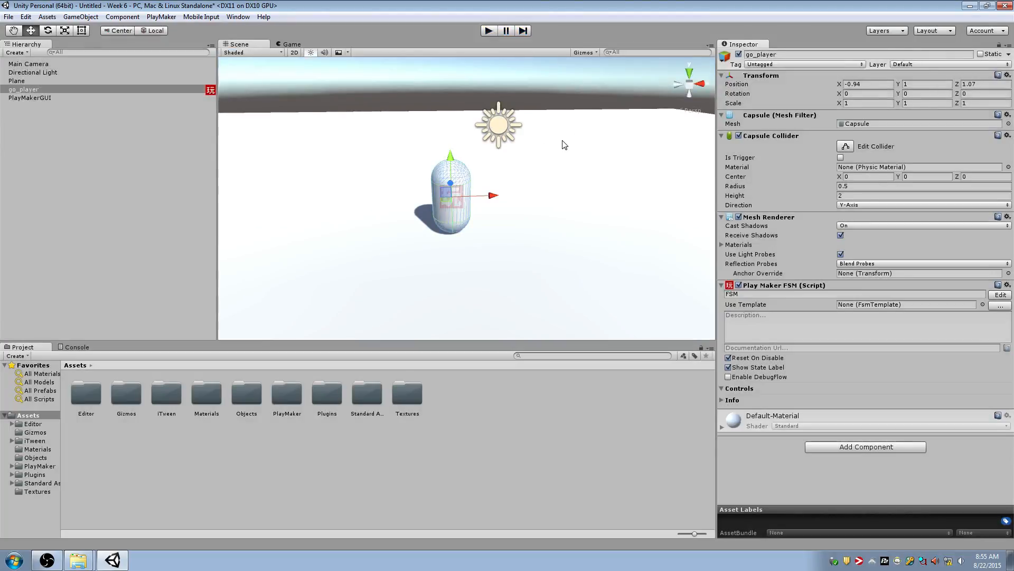
Reopen go_player's FSM at the Moving state, move the editor clear of the capsule and enable Debug for the actions
left_click(999, 295)
left_click(285, 169)
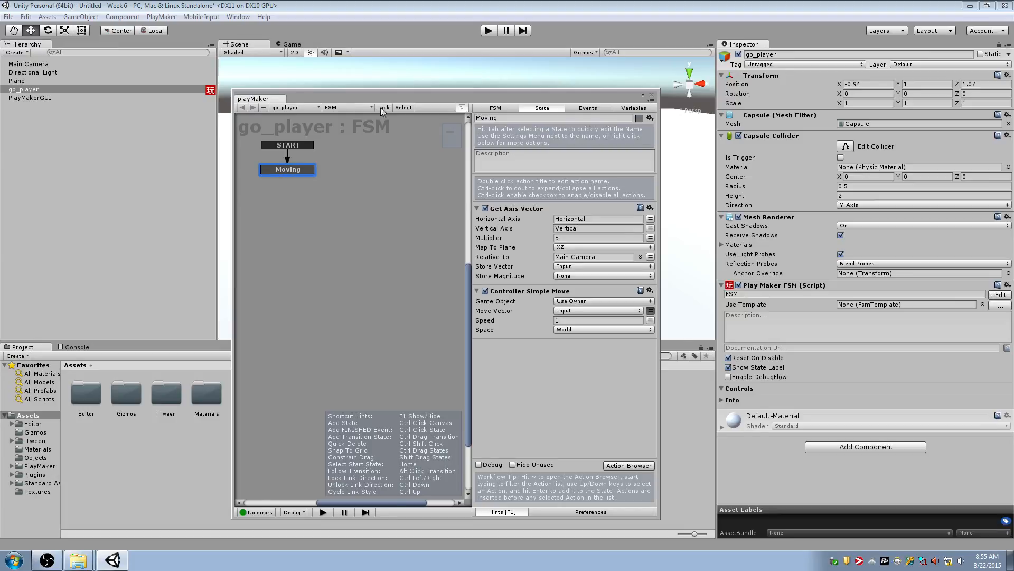
left_click_drag(380, 100, 825, 46)
left_click_drag(913, 45, 812, 86)
Play-test the scene with movement input in all directions while watching the stored Input vector, and stop playback
left_click(483, 32)
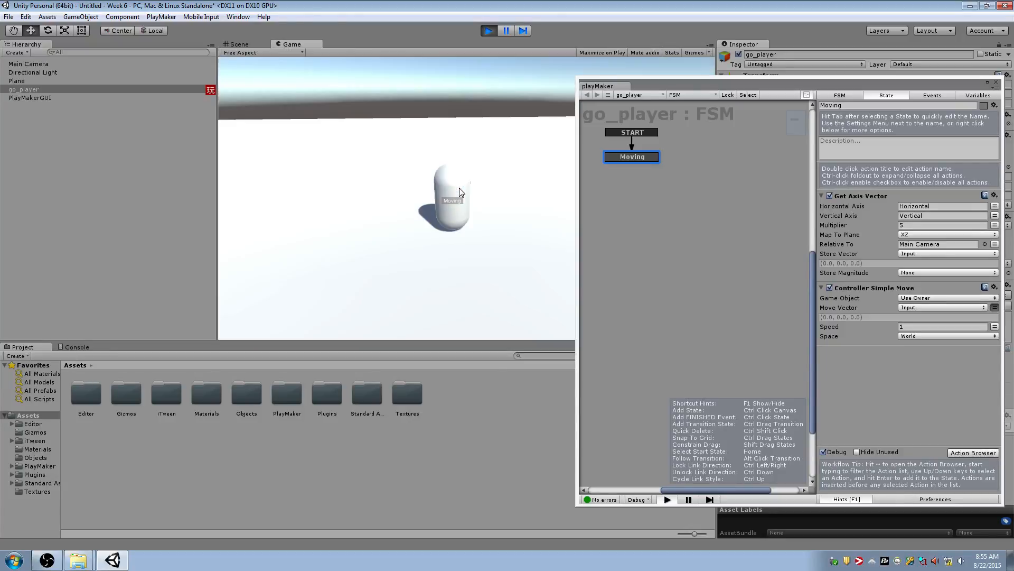
key("s")
key("d")
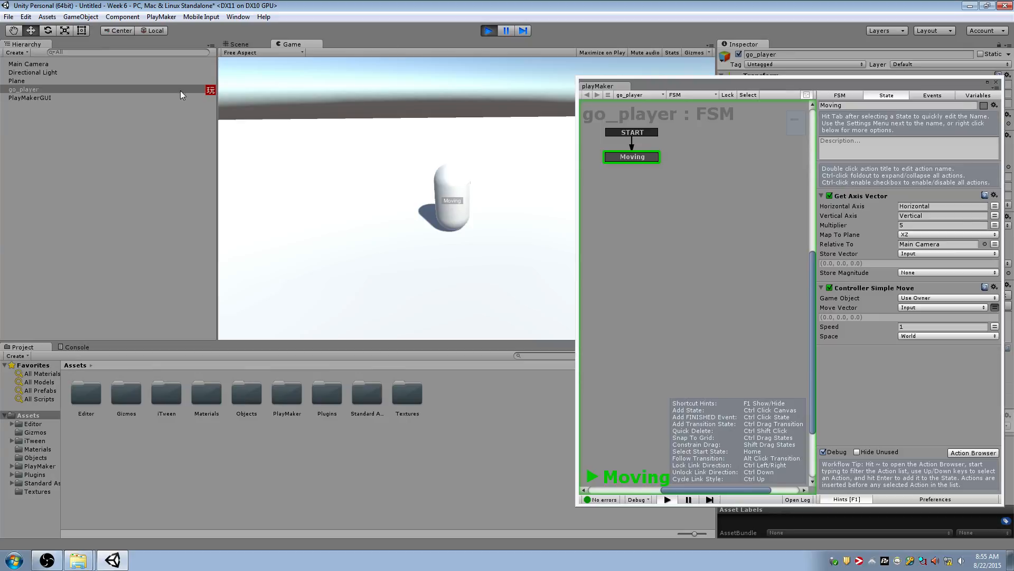
left_click(131, 93)
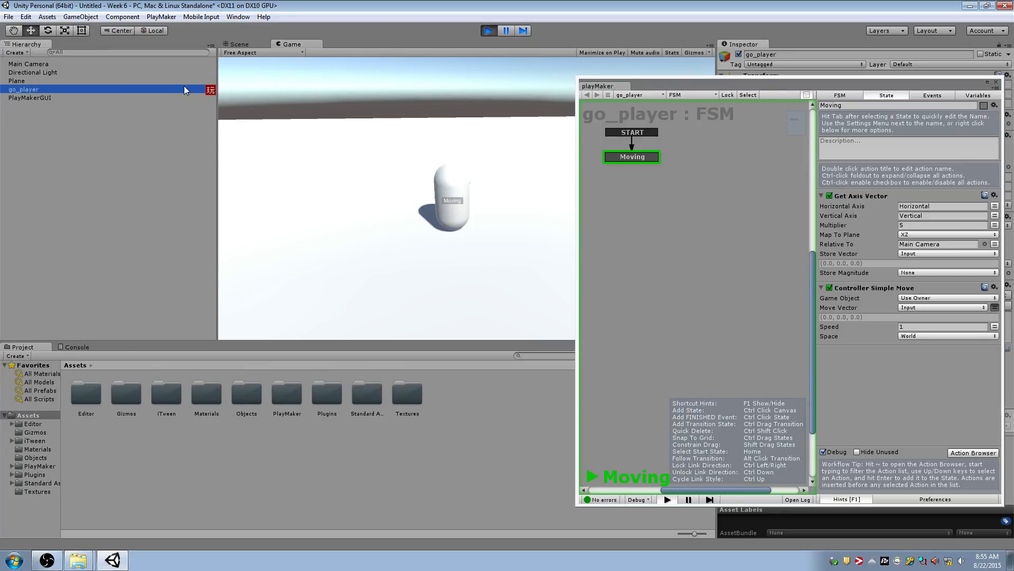
left_click(518, 116)
key("w")
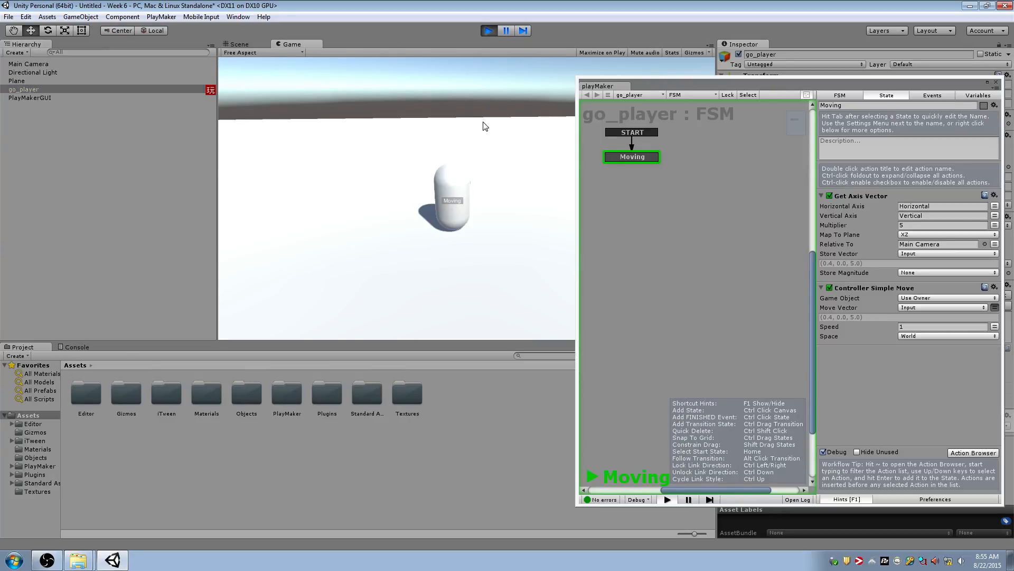
key("a")
left_click(490, 31)
Add the CharacterController component required by the Moving state's Controller Simple Move action to go_player
left_click(652, 116)
left_click_drag(732, 78, 733, 104)
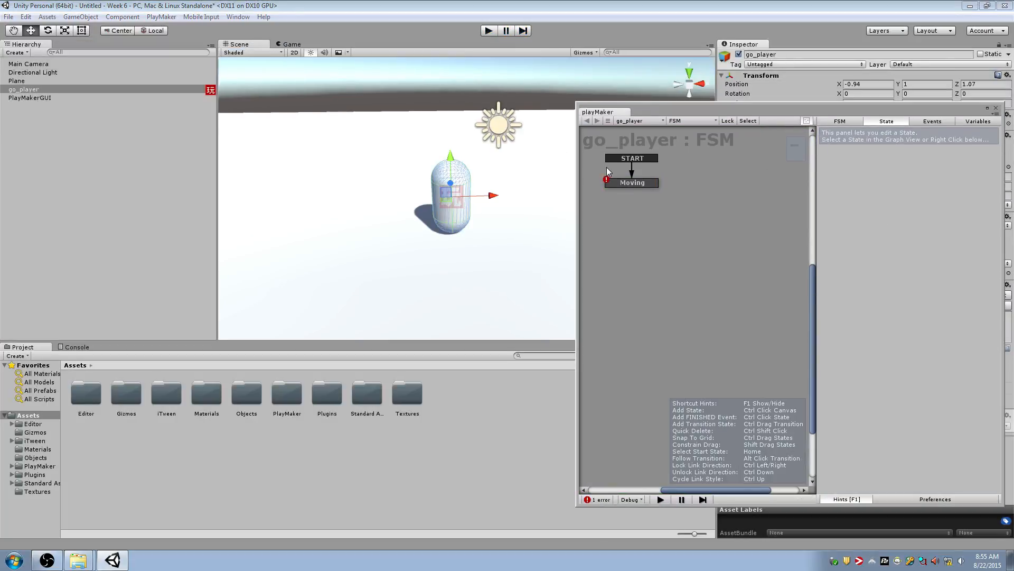
left_click(633, 182)
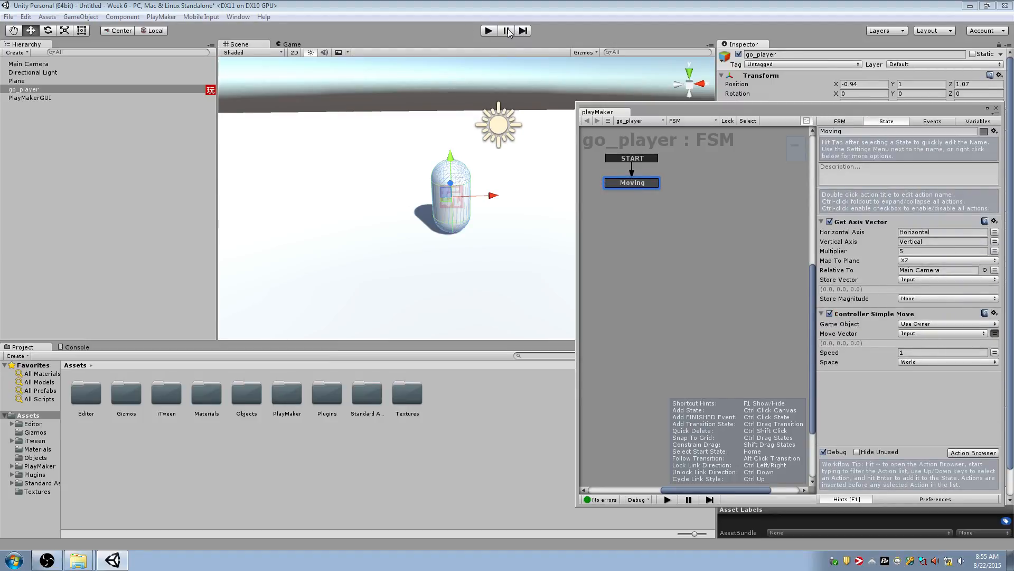
Play the scene and steer the capsule left and forward to test its movement
left_click(488, 31)
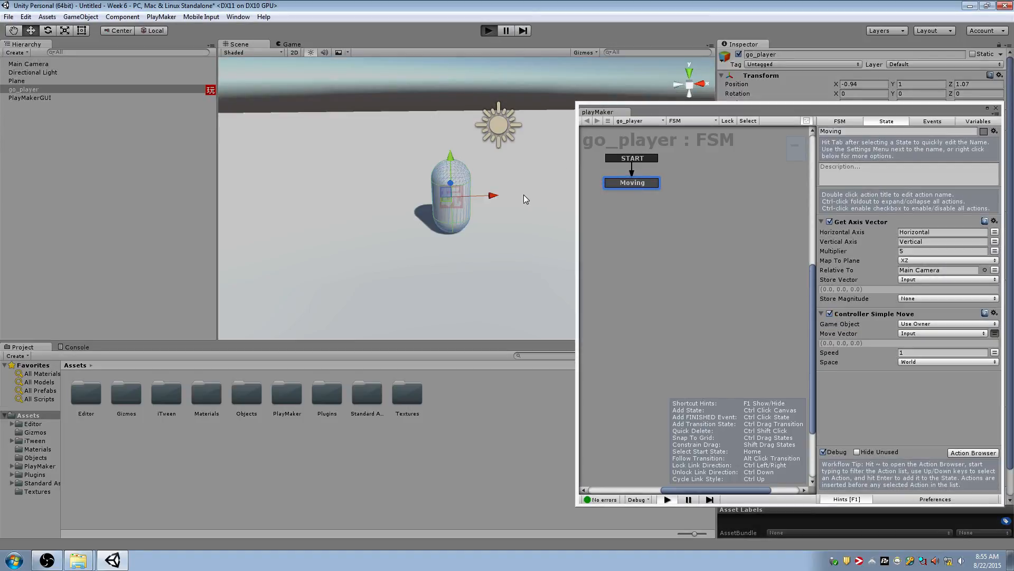
key("a")
key("w")
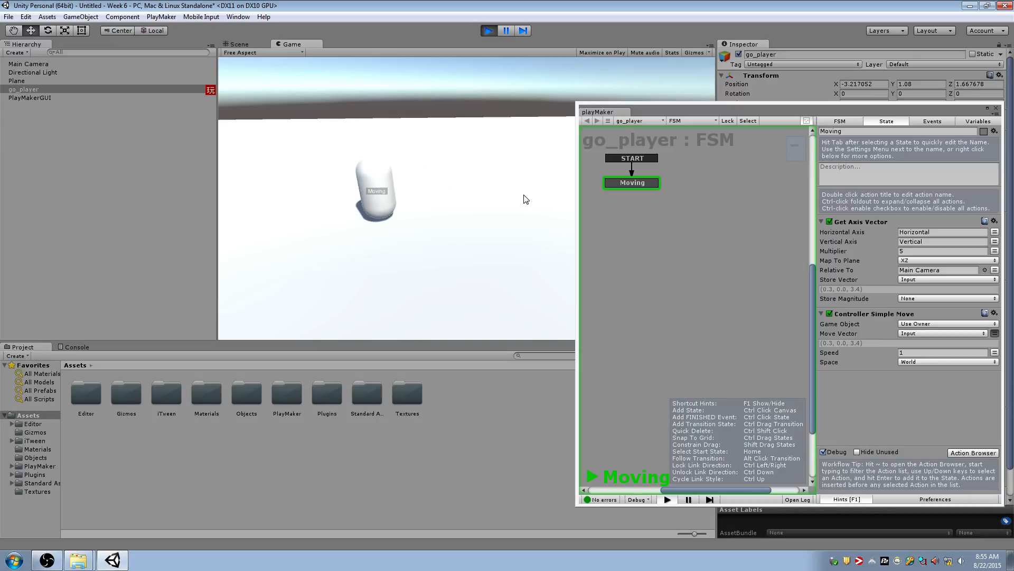
Move the FSM editor clear of the game view, steer the capsule right, left and backward, and stop playback
key("d")
key("s")
left_click_drag(661, 106, 852, 129)
left_click(481, 201)
key("a")
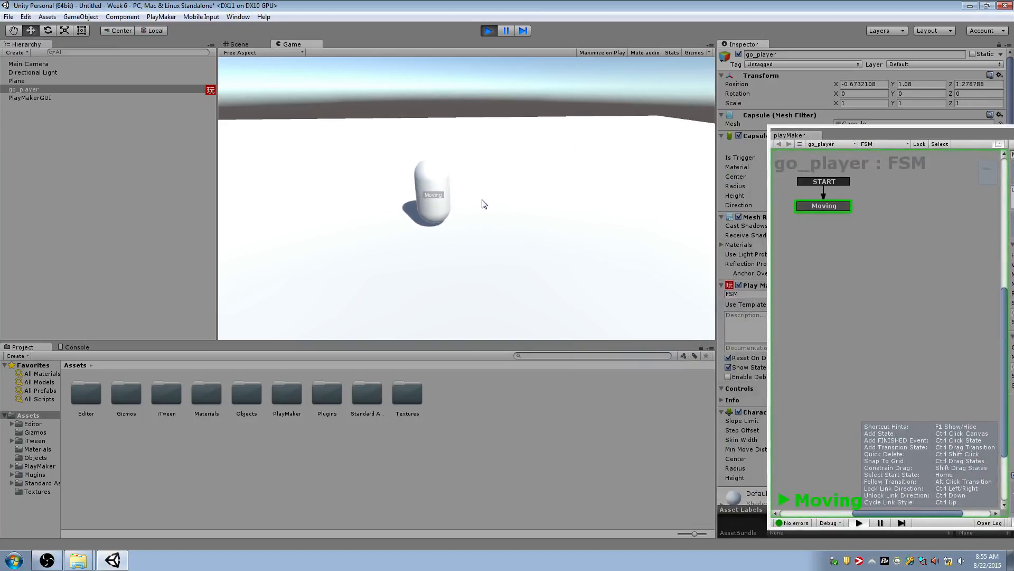
key("d")
key("a")
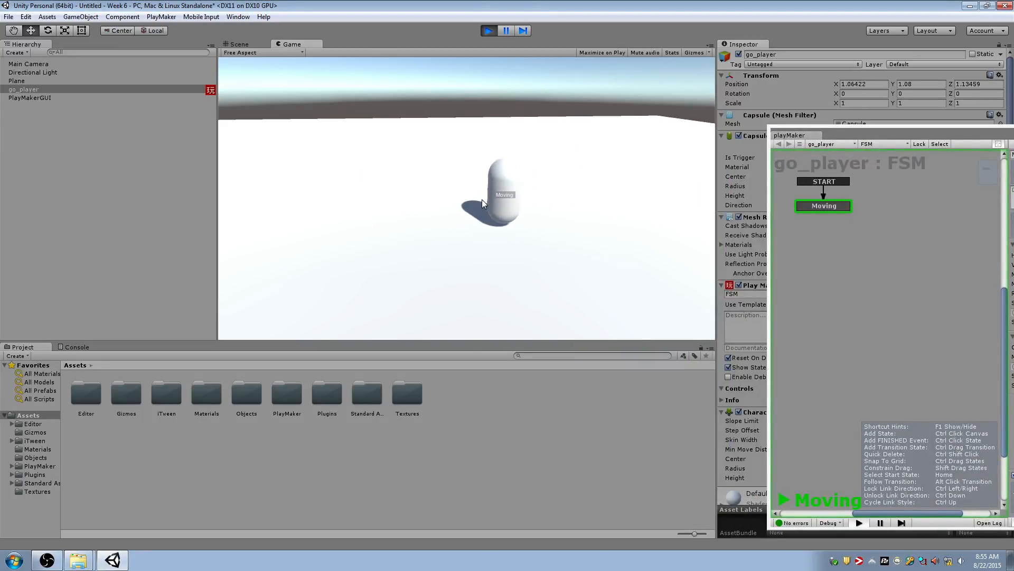
key("d")
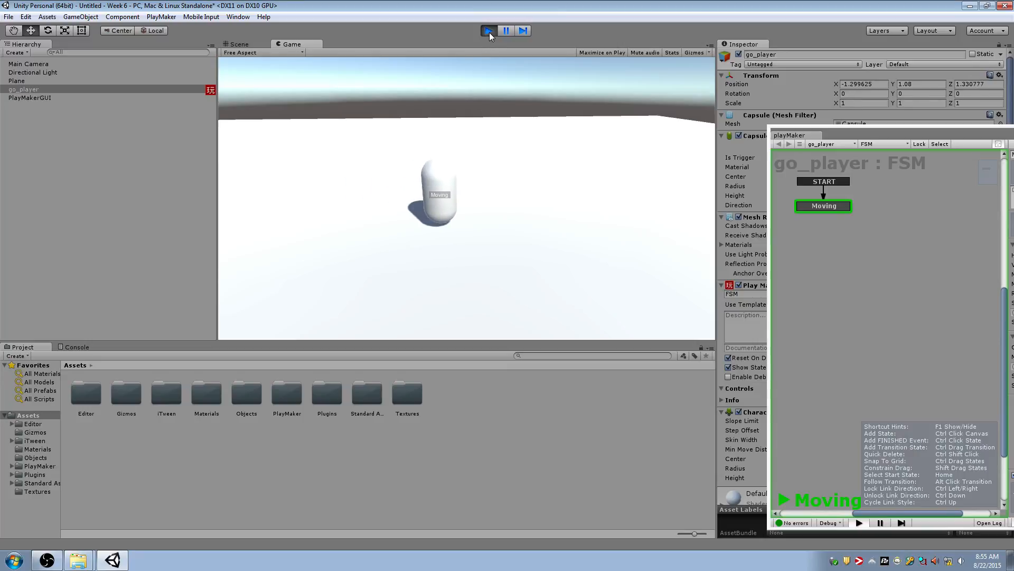
left_click(488, 31)
Add a 3D sphere to the scene and place it above the plane at about X 1.38, Y 4.05, Z 3.19
left_click_drag(510, 83, 463, 166, "alt")
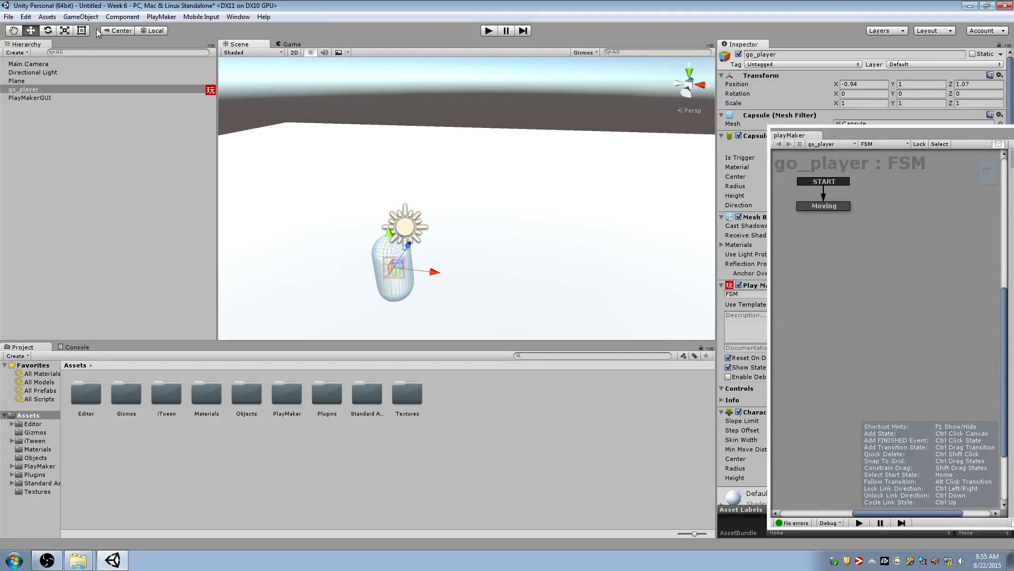
left_click(80, 16)
mouse_move(177, 52)
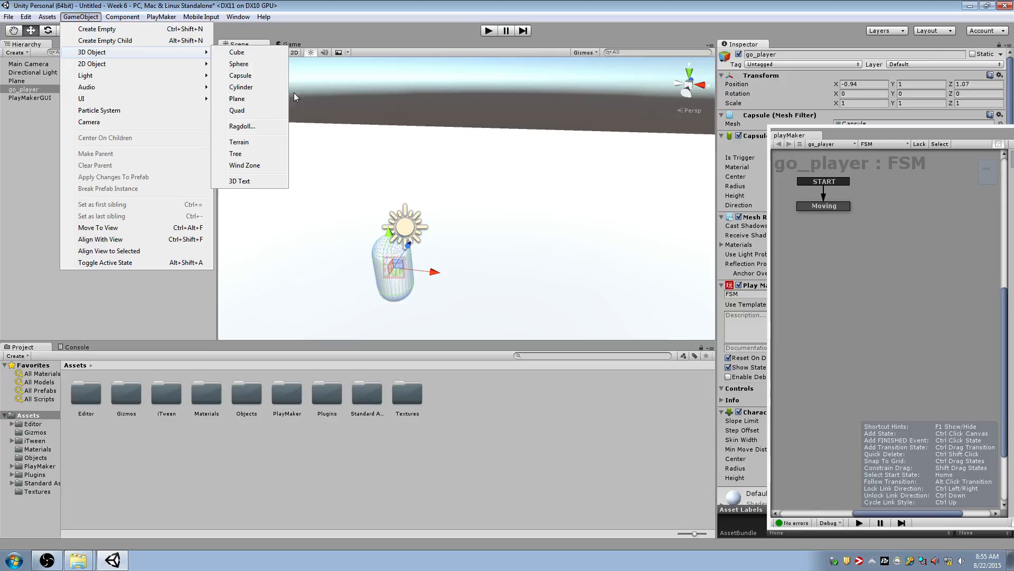
left_click(271, 70)
key("w")
right_click_drag(474, 183, 377, 179)
key("d")
key("s")
left_click_drag(437, 171, 576, 172)
right_click_drag(535, 184, 734, 183)
key("a")
Close the FSM editor and add a Rigidbody component with Use Gravity enabled to the sphere
left_click_drag(847, 135, 543, 263)
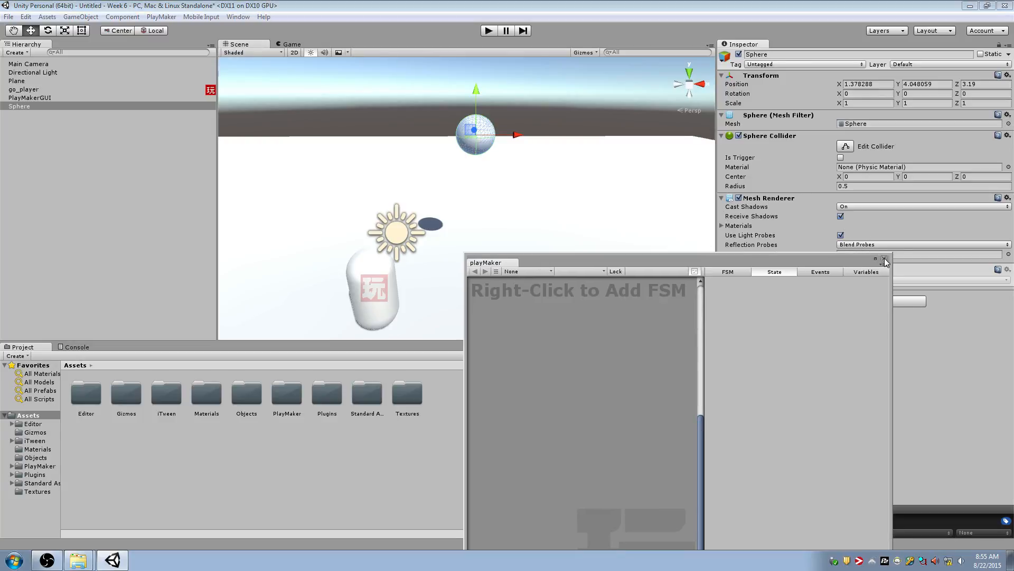
left_click(885, 259)
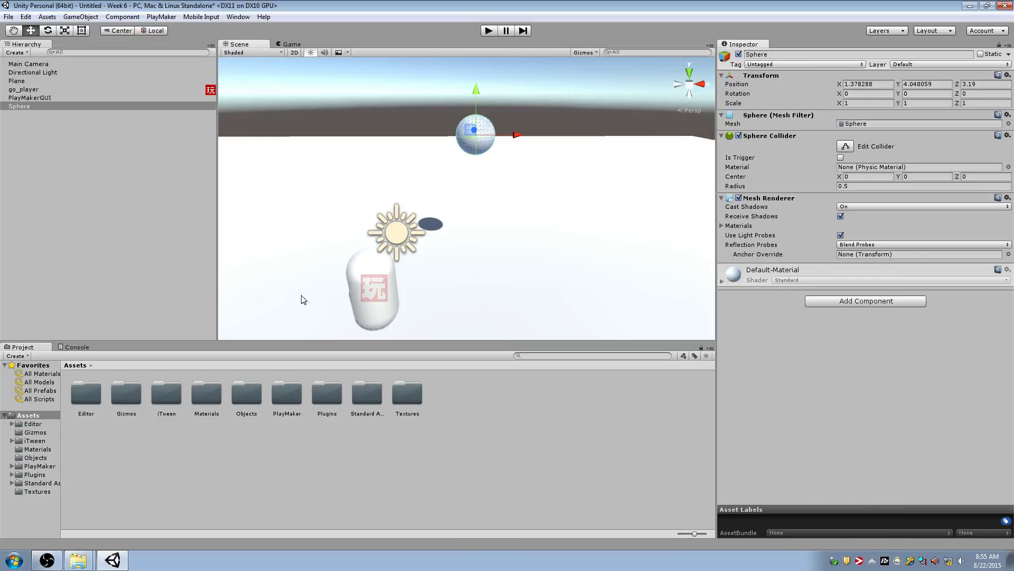
left_click(890, 301)
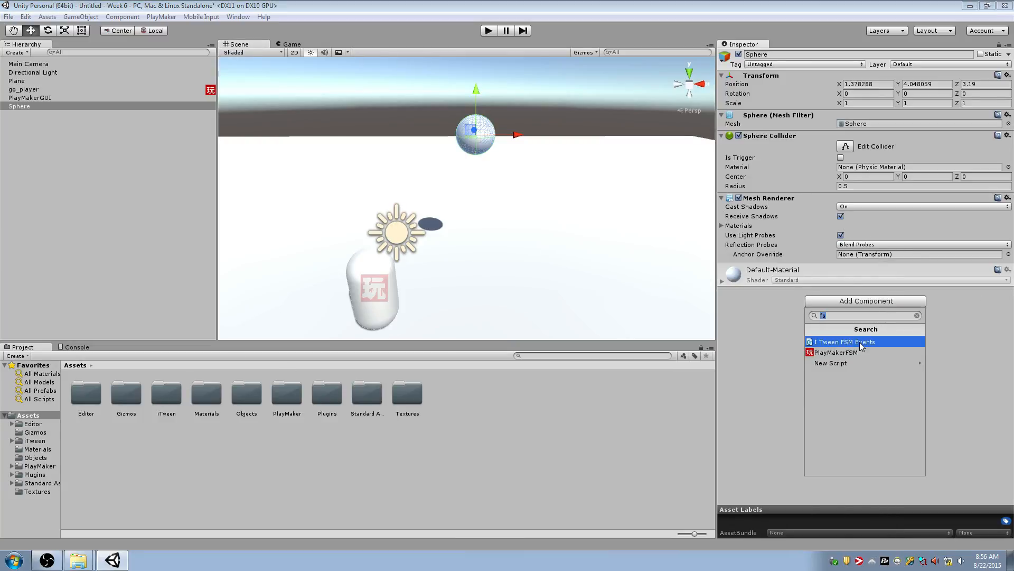
type("rigid bo")
key("Return")
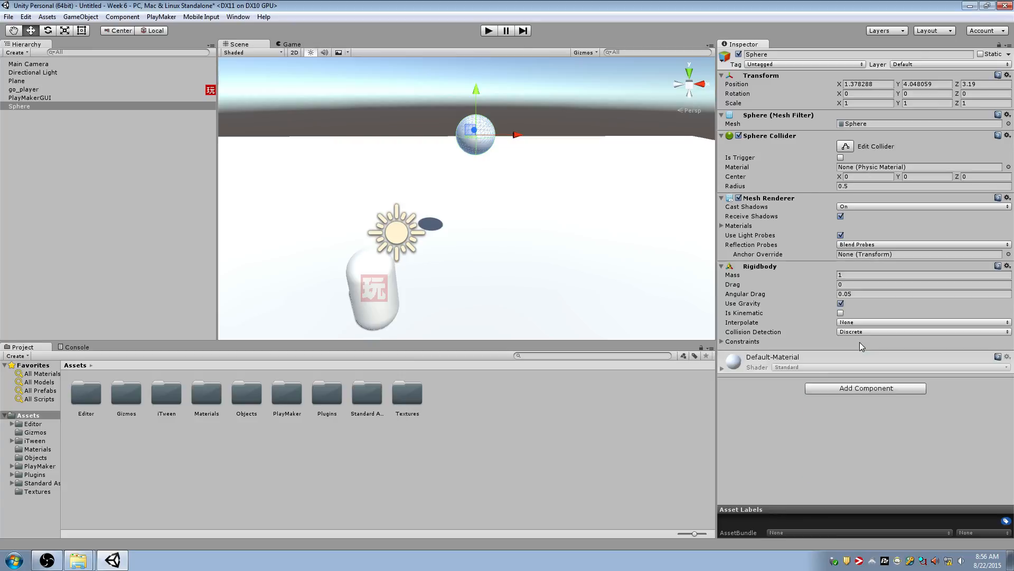
left_click(840, 303)
Play the scene to watch the sphere fall onto the plane, and stop playback
left_click(494, 32)
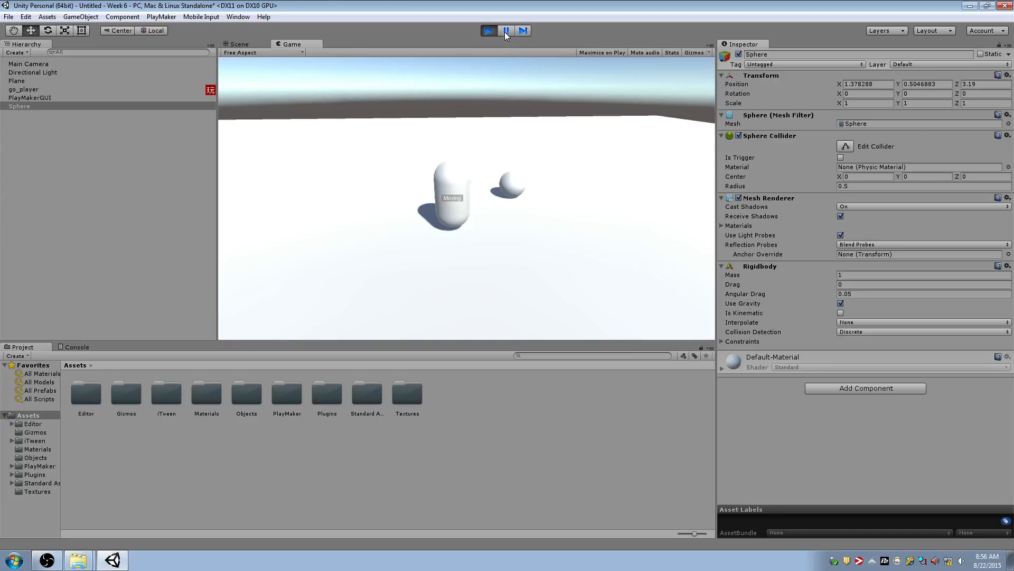
left_click(490, 32)
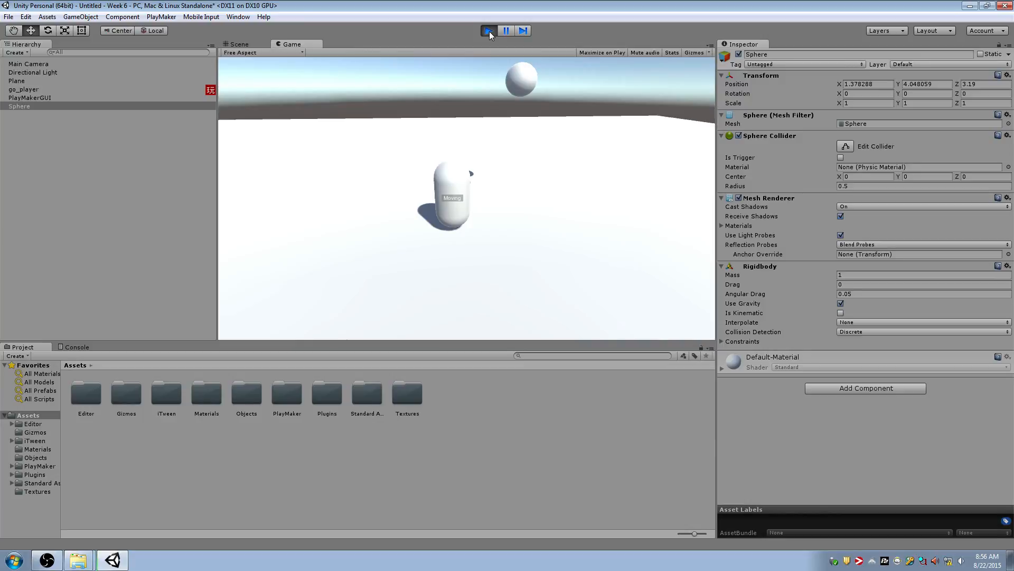
left_click(490, 32)
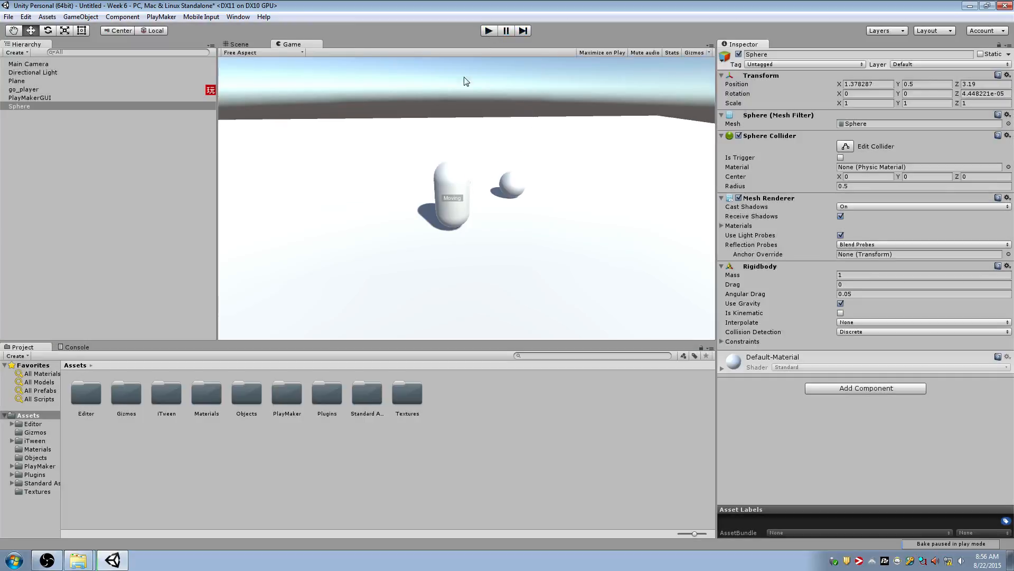
Apply the Color_Sheet_4x4_512 material from the Materials folder to the sphere
left_click(37, 449)
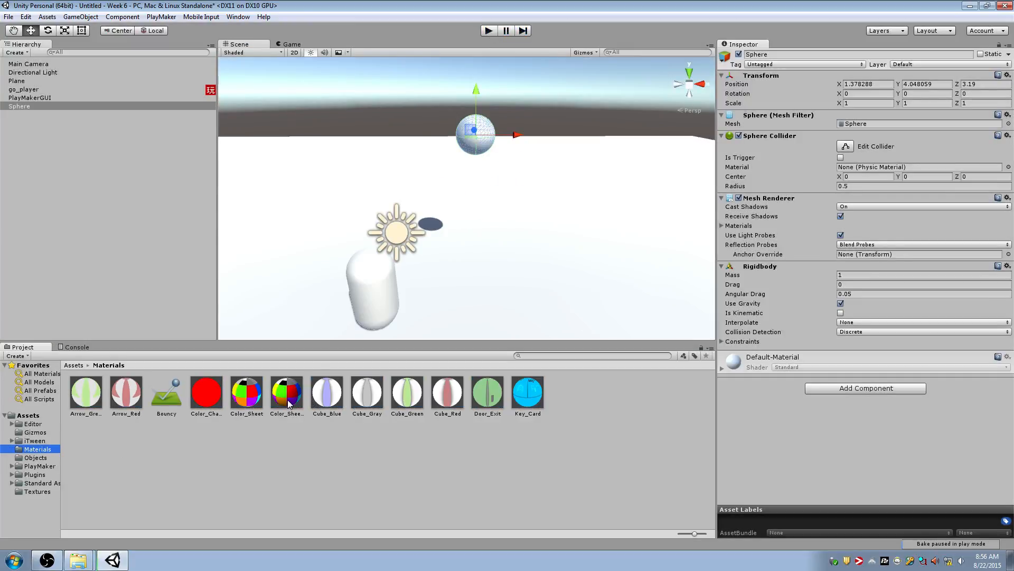
left_click_drag(288, 403, 624, 167)
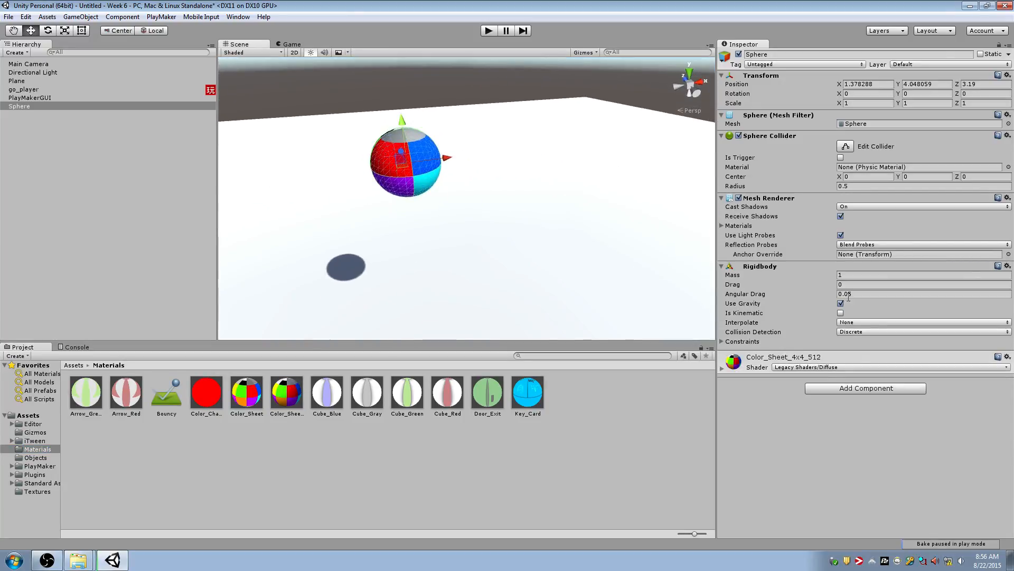
left_click(850, 387)
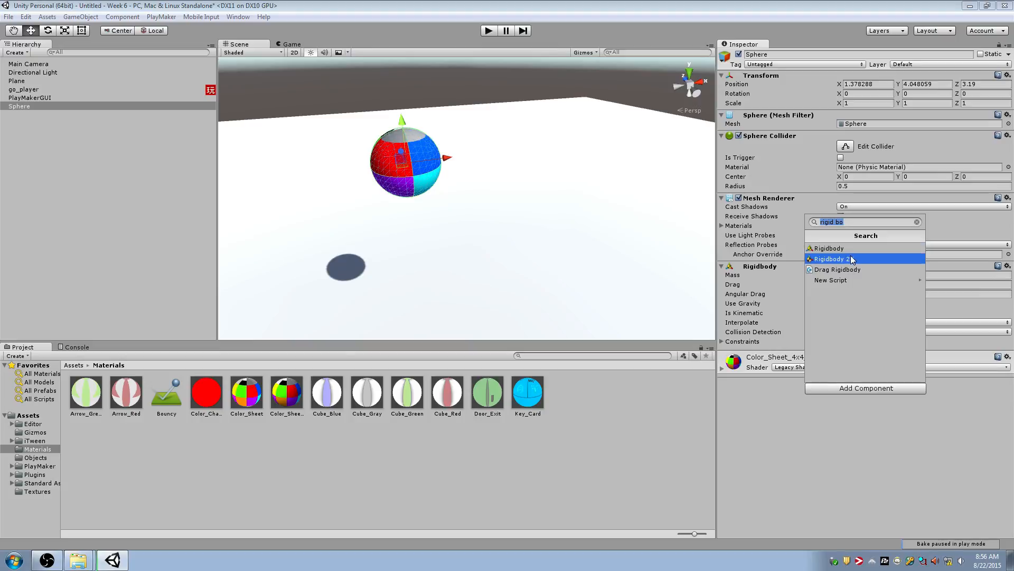
left_click(384, 176)
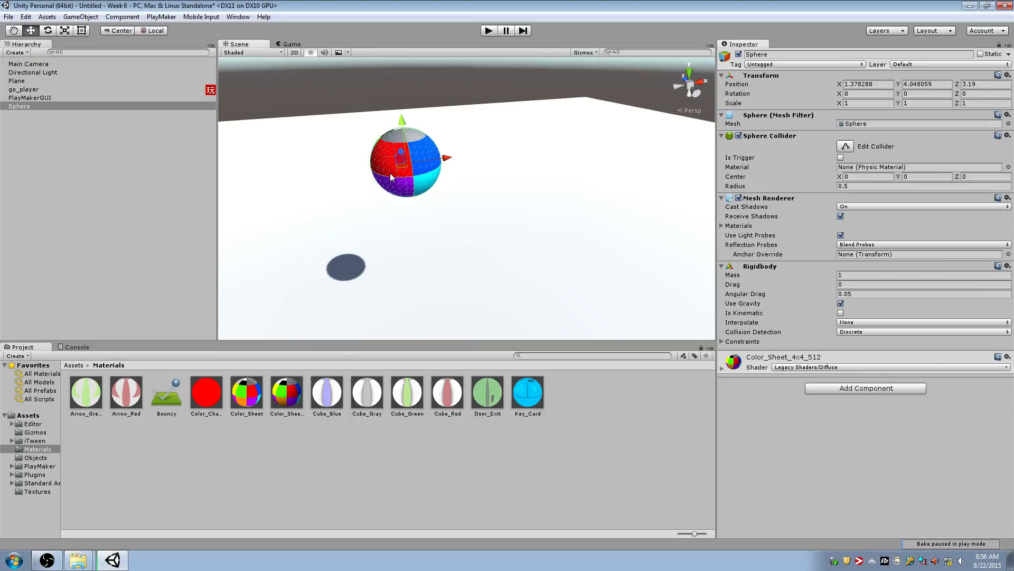
Move the sphere directly above the capsule, to about X -1.07, Y 5.87, Z 1.28
right_click_drag(503, 162, 409, 196)
key("s")
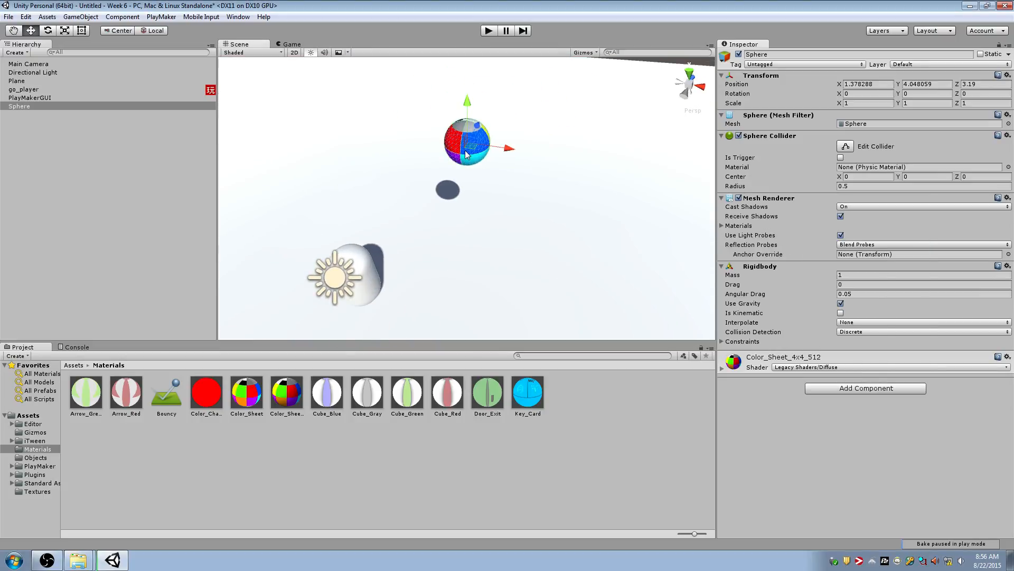
left_click_drag(467, 146, 337, 120, "ctrl+shift")
key("s")
right_click_drag(337, 120, 370, 96)
Play-test the sphere falling onto the capsule, stop playback and enable Is Trigger on its Sphere Collider
left_click(489, 30)
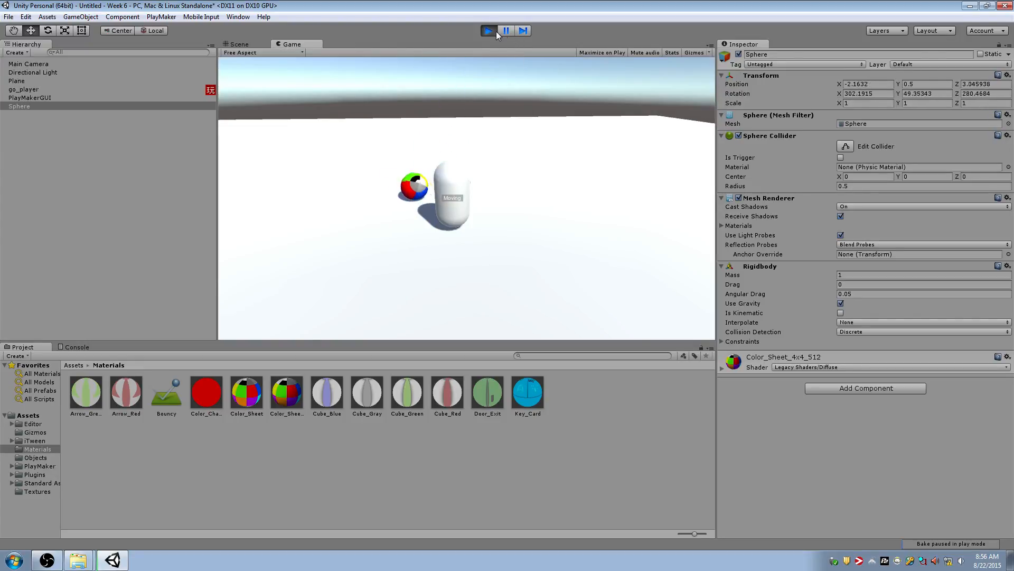
key("ctrl+p")
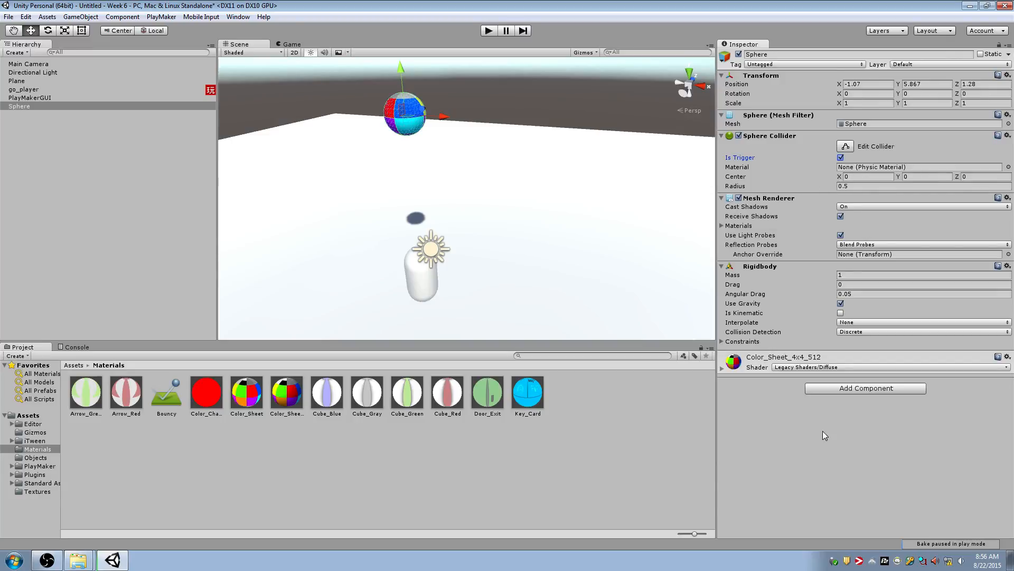
Add a PlayMakerFSM component to the sphere and open its FSM for editing
left_click(842, 388)
type("fs")
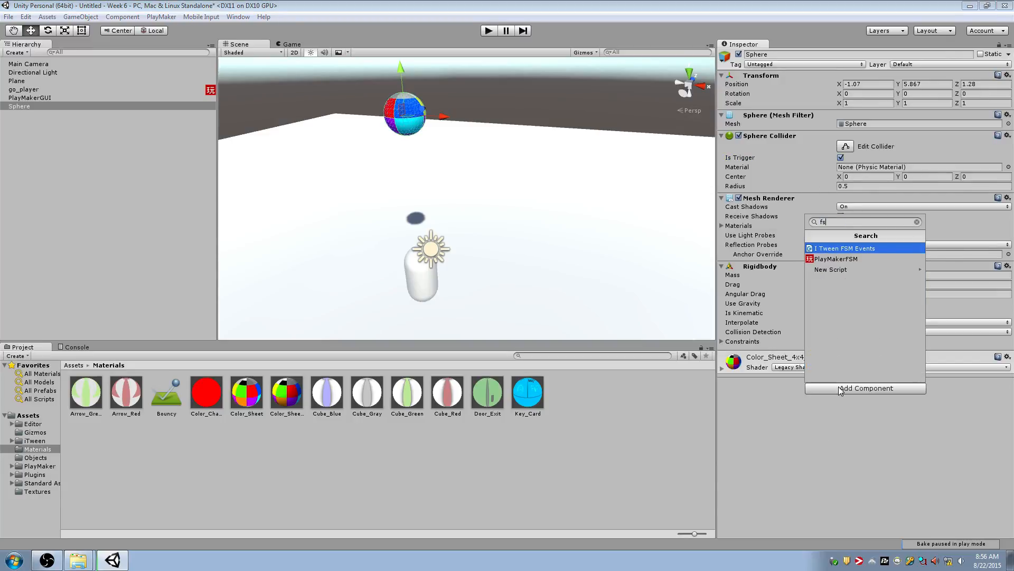
key("Down")
key("Return")
left_click(956, 363)
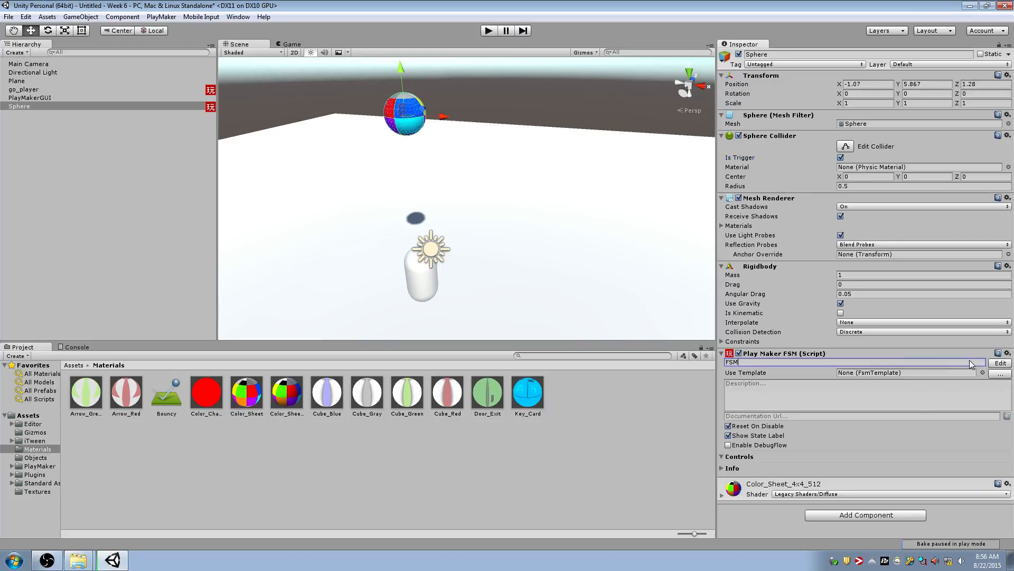
left_click(1001, 362)
Move the FSM editor clear of the sphere's component settings and rename the start state to Waiting For Player
left_click(512, 225)
left_click_drag(571, 154, 337, 145)
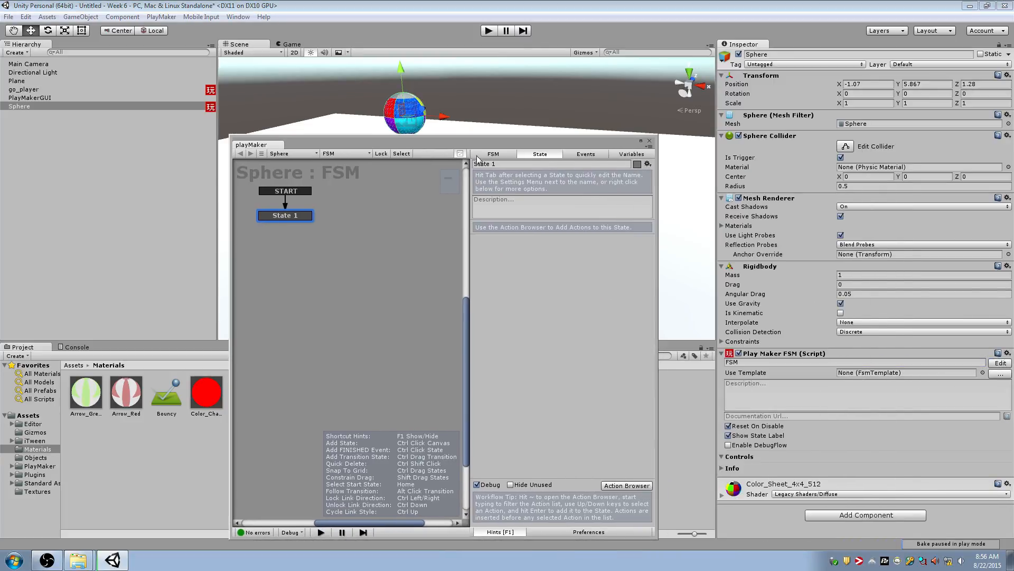
key("Tab")
type("Waiting For Player")
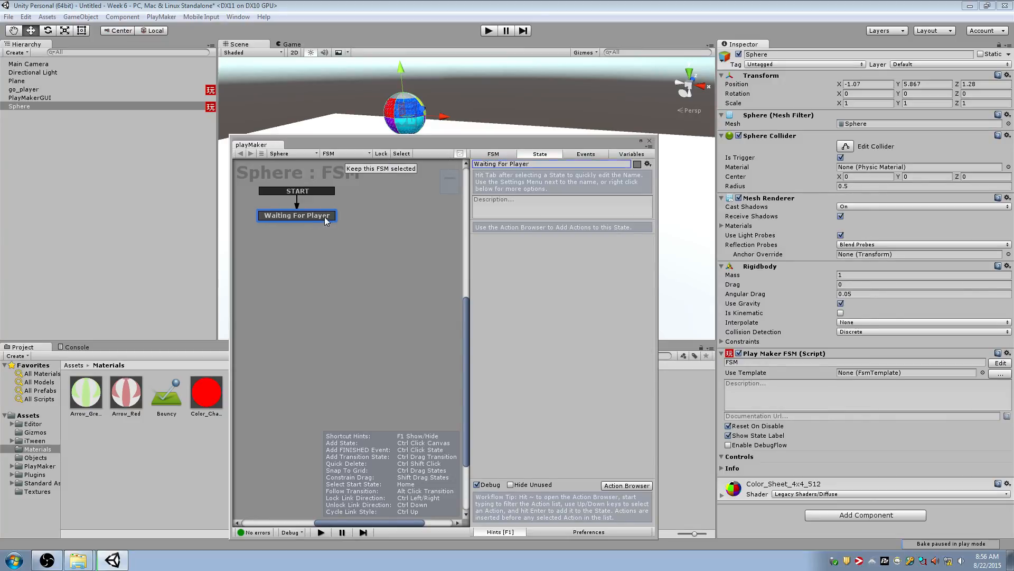
Add a Trigger Event action to the Waiting For Player state
left_click(531, 288)
key("grave")
type("trigger eve")
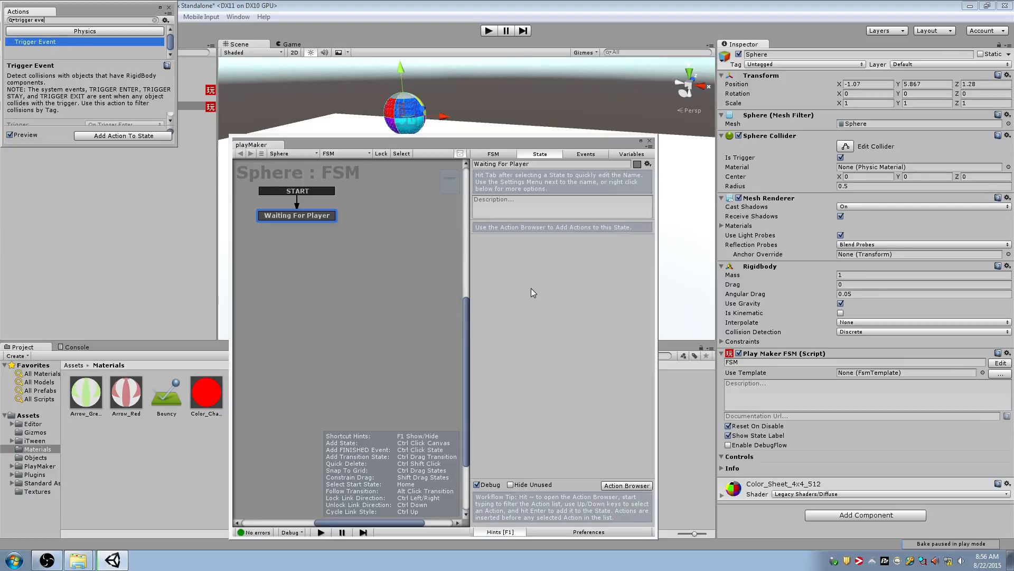
key("Return")
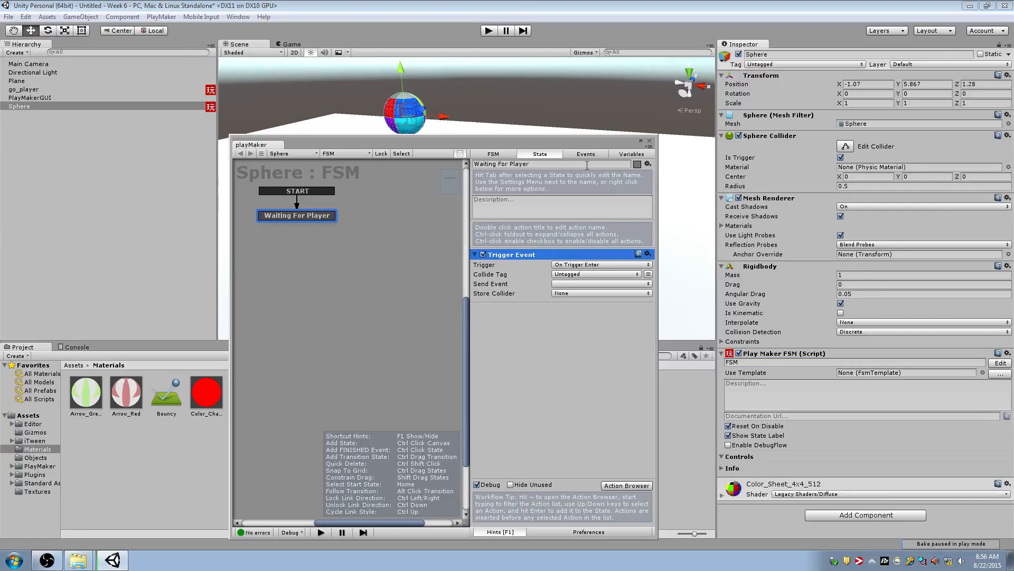
Add an event named hit Player to the sphere's FSM and set it as the Trigger Event action's Send Event
left_click(586, 153)
left_click(574, 465)
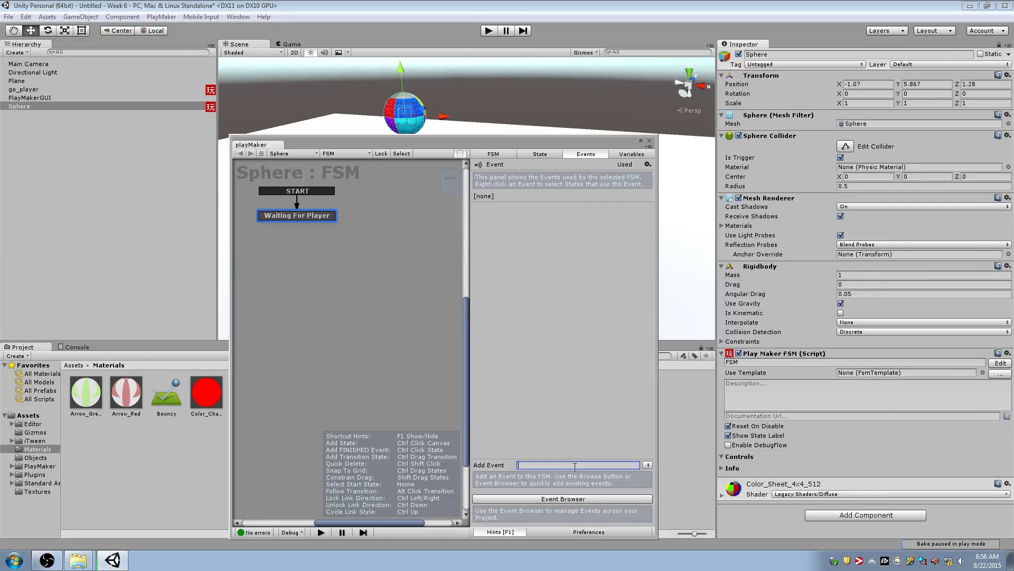
type("hit Player")
key("Return")
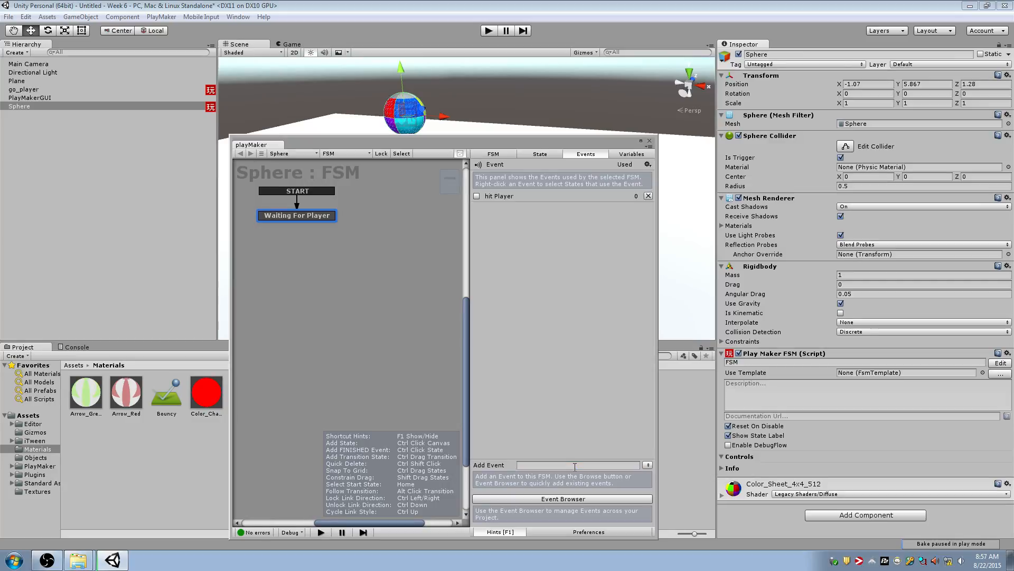
left_click(539, 155)
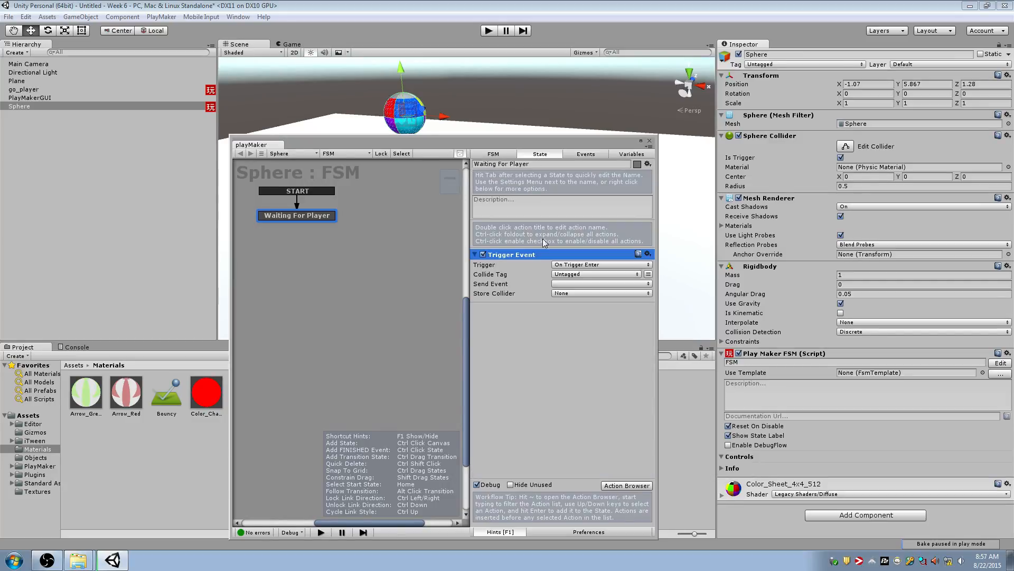
left_click(564, 288)
left_click(573, 308)
Add a second state below Waiting For Player and name it Destroy
left_click(261, 254, "ctrl")
left_click_drag(261, 254, 298, 250)
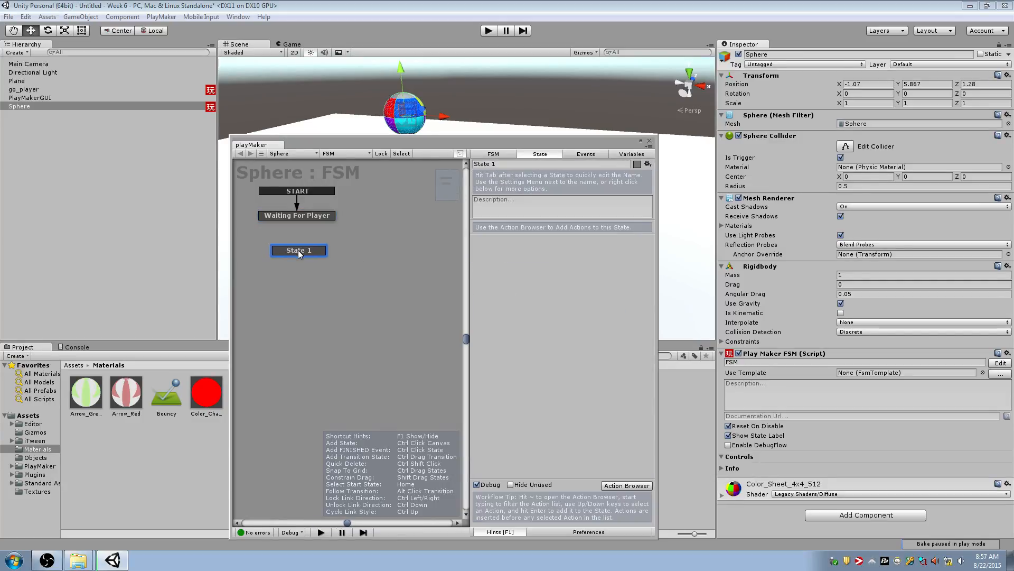
key("Tab")
type("Destroy")
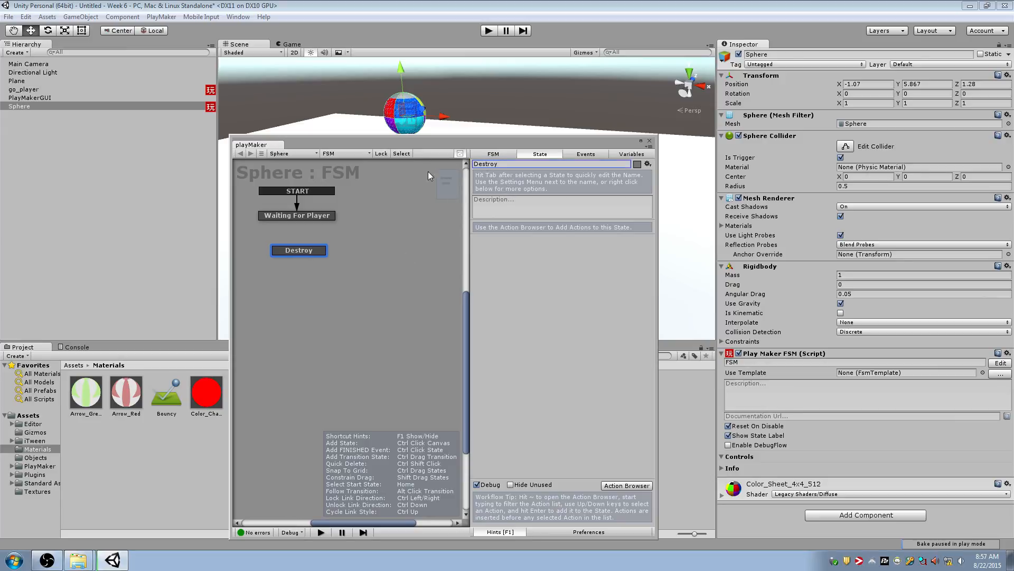
Add a Destroy Object action to the Destroy state with the Sphere as its Game Object
key("grave")
type("destroy obj")
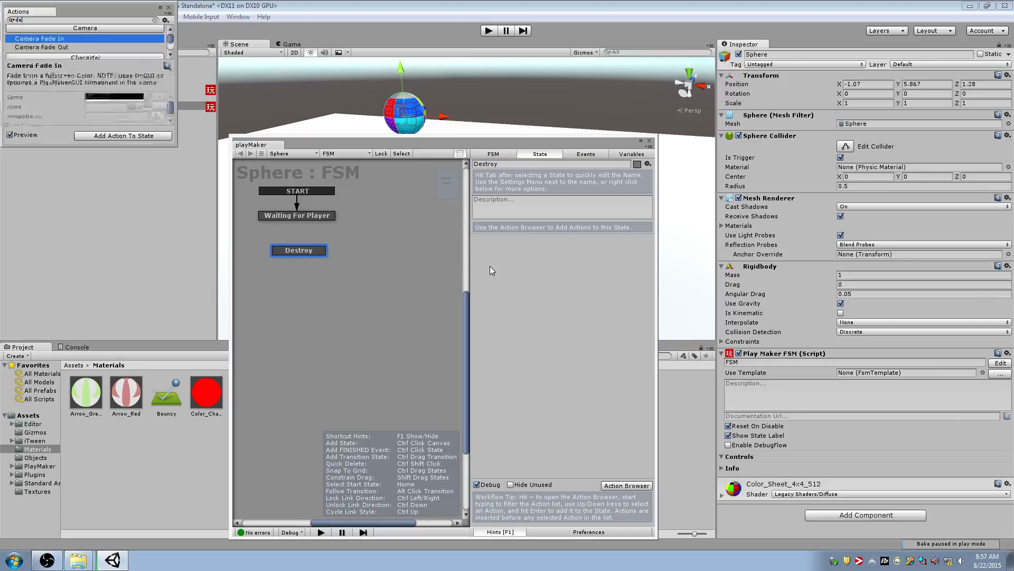
key("Return")
left_click(169, 7)
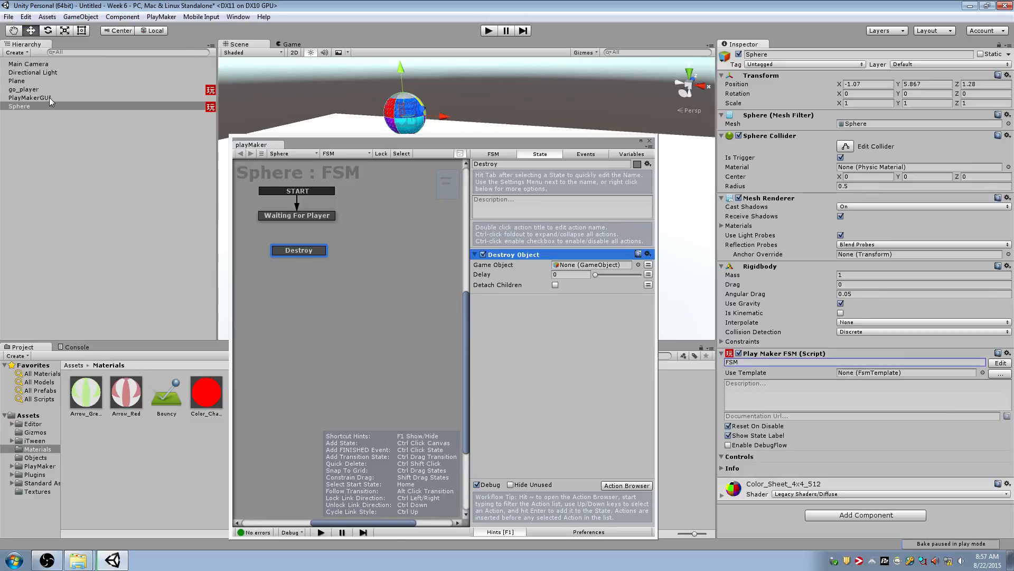
left_click_drag(46, 107, 607, 267)
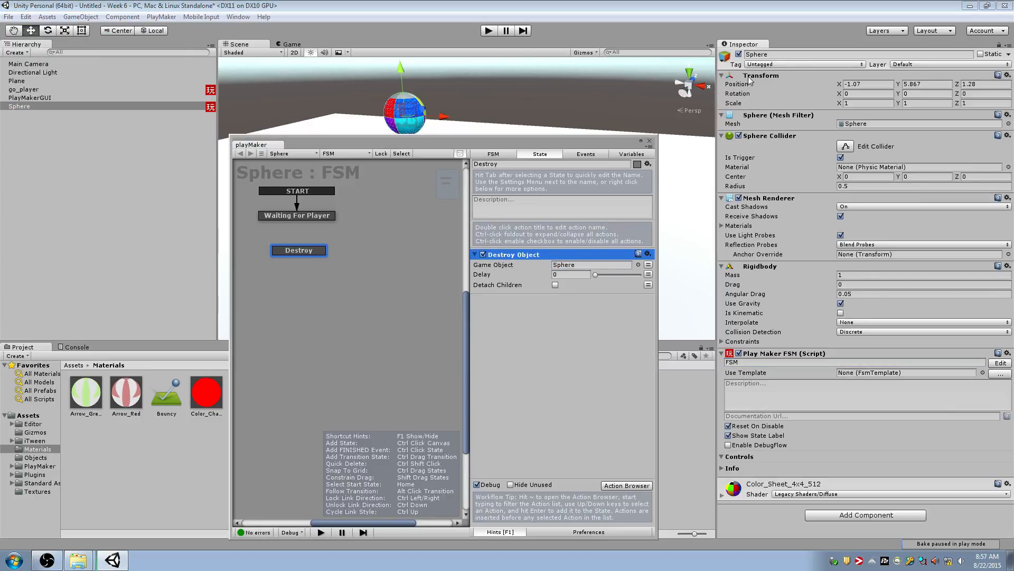
Rename the Sphere object to go_bomb
left_click(761, 54)
type("go_bom")
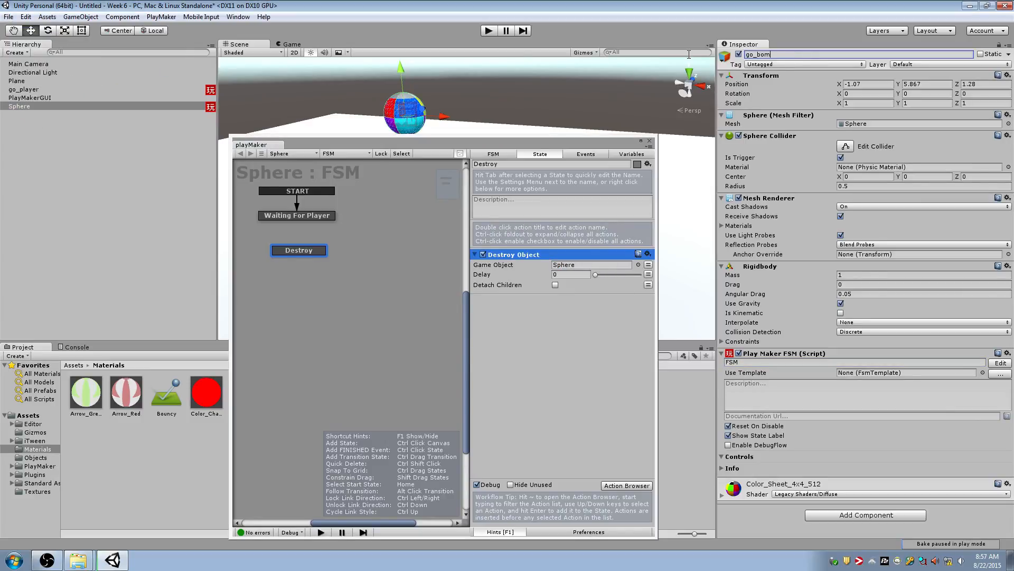
type("b")
key("Return")
Add a hit Player transition to the Waiting For Player state and link it to the Destroy state
left_click(302, 217)
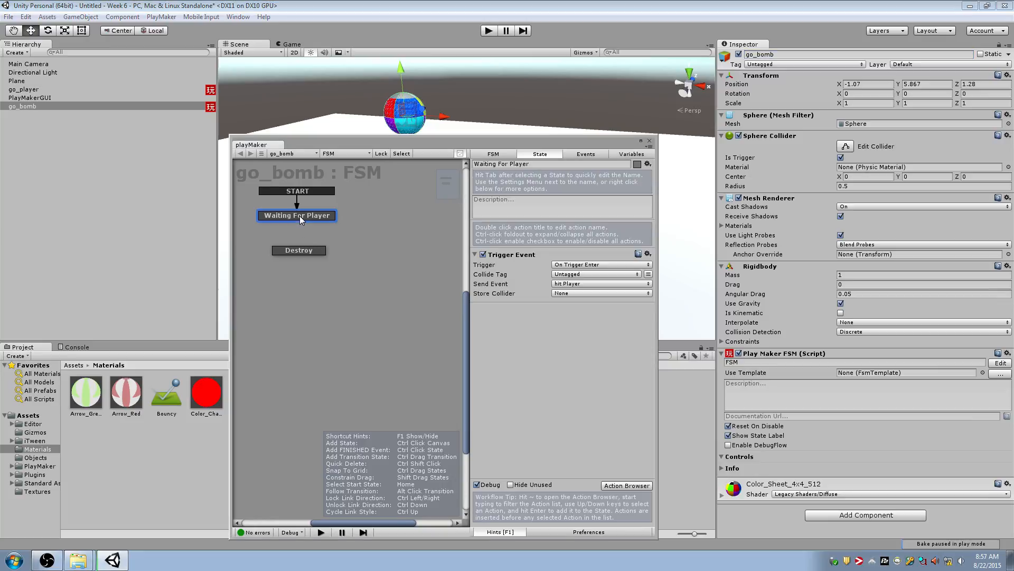
right_click(300, 216)
mouse_move(334, 221)
left_click(458, 221)
left_click_drag(321, 225, 314, 255)
Move the playMaker window off the game view and run the scene twice to test the bomb falling on the player
left_click_drag(493, 152, 723, 143)
left_click(496, 30)
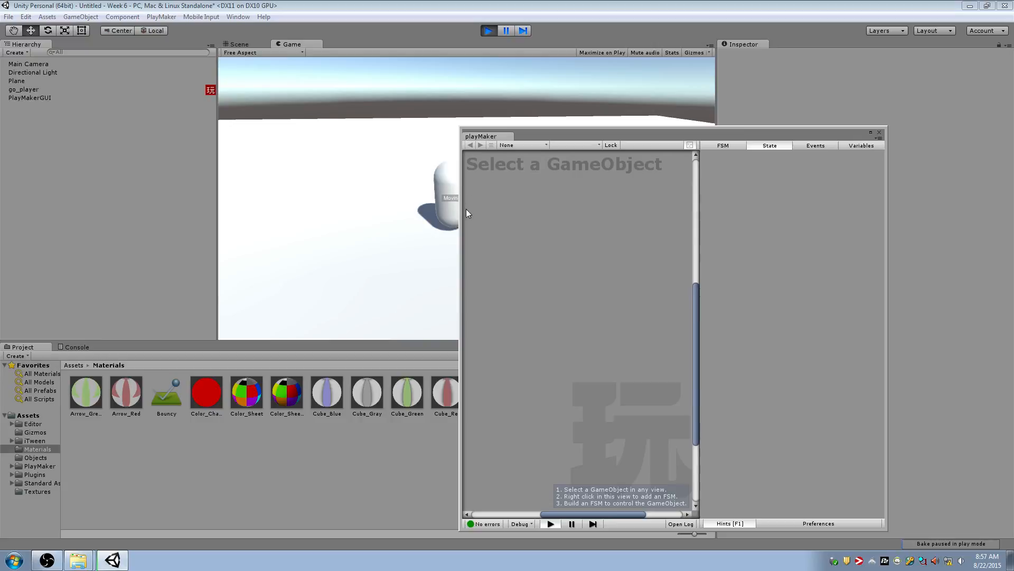
left_click_drag(539, 133, 621, 163)
left_click(485, 31)
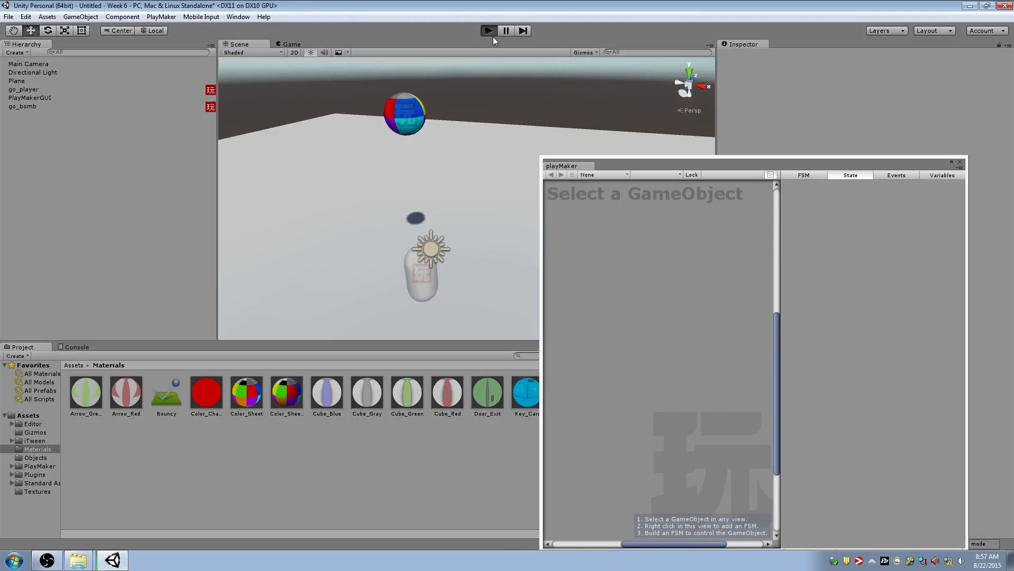
left_click(489, 31)
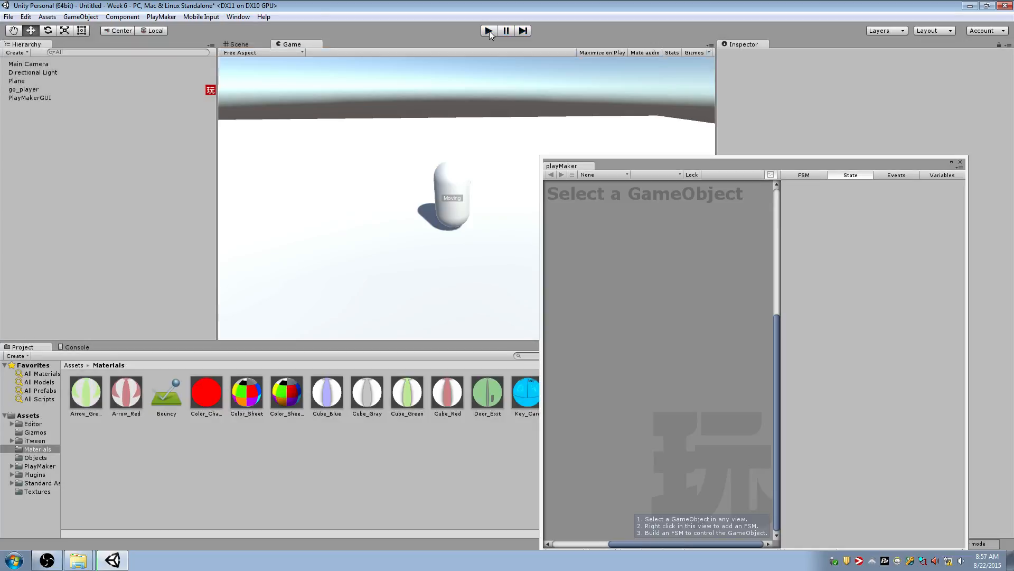
left_click(489, 30)
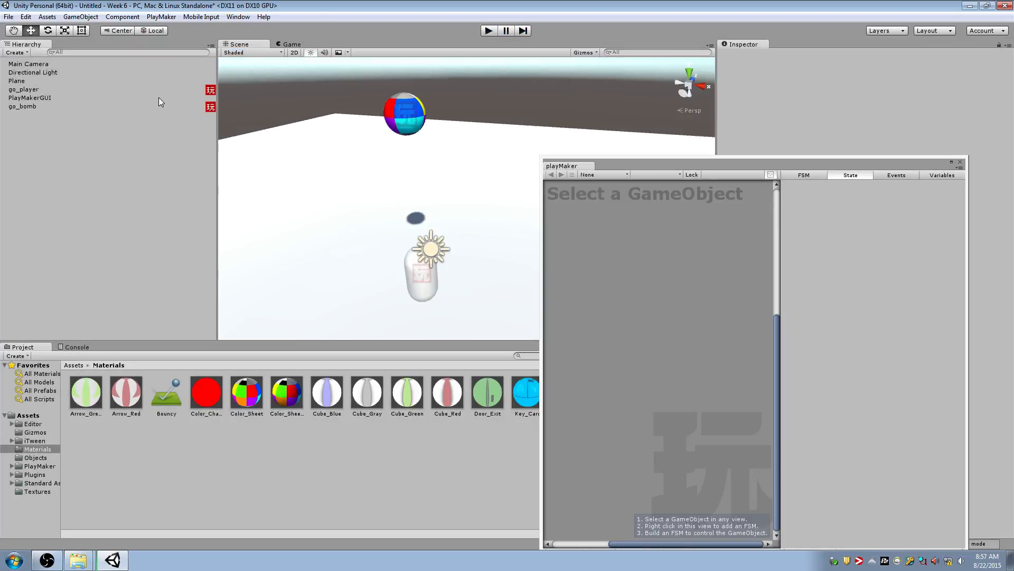
Move go_bomb away from the player to about X -3.94 and test-run the scene
left_click(126, 106)
left_click_drag(425, 120, 333, 115)
left_click(489, 31)
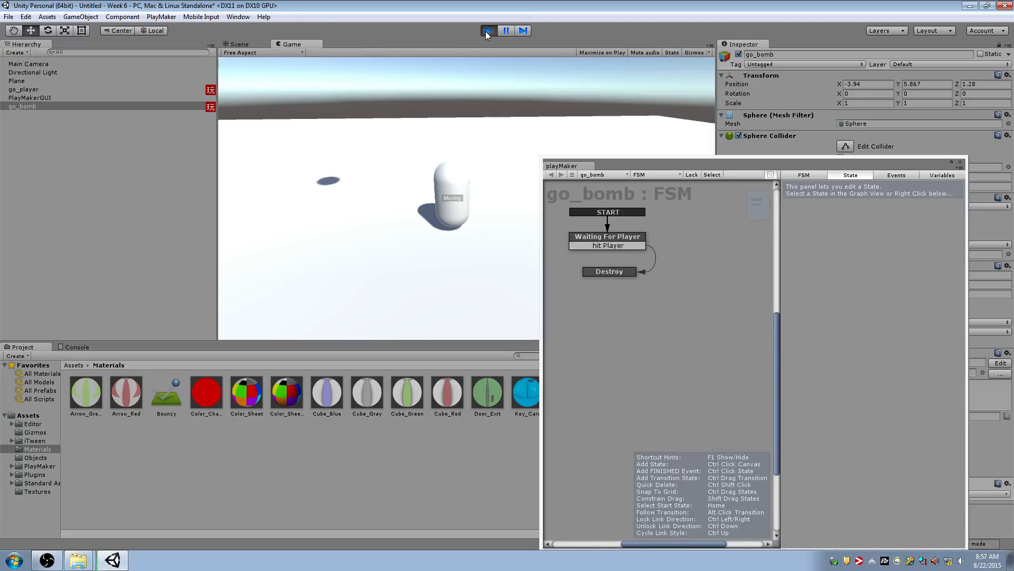
left_click(488, 31)
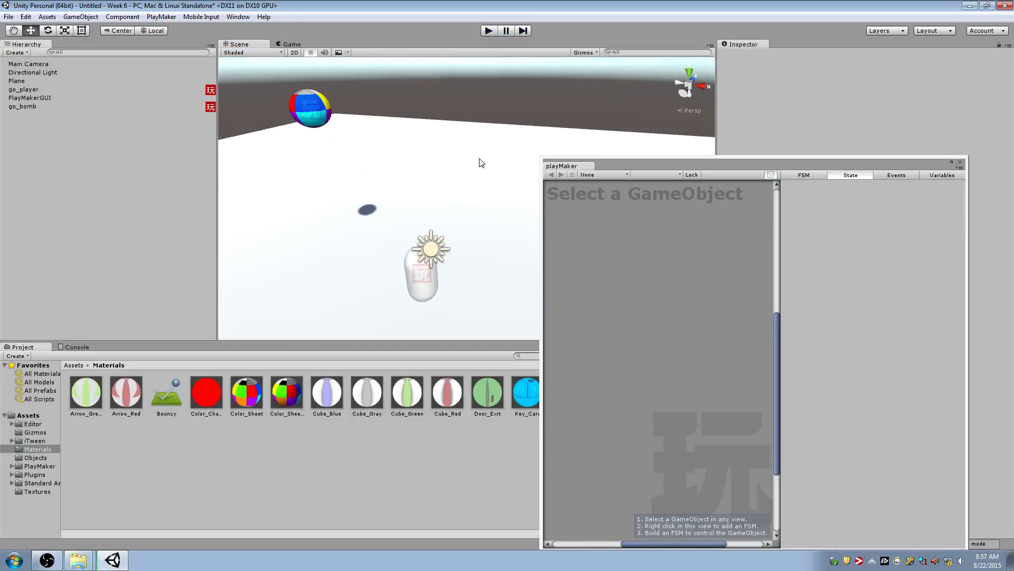
Assign the Player tag to the go_player object
left_click_drag(664, 152, 424, 182)
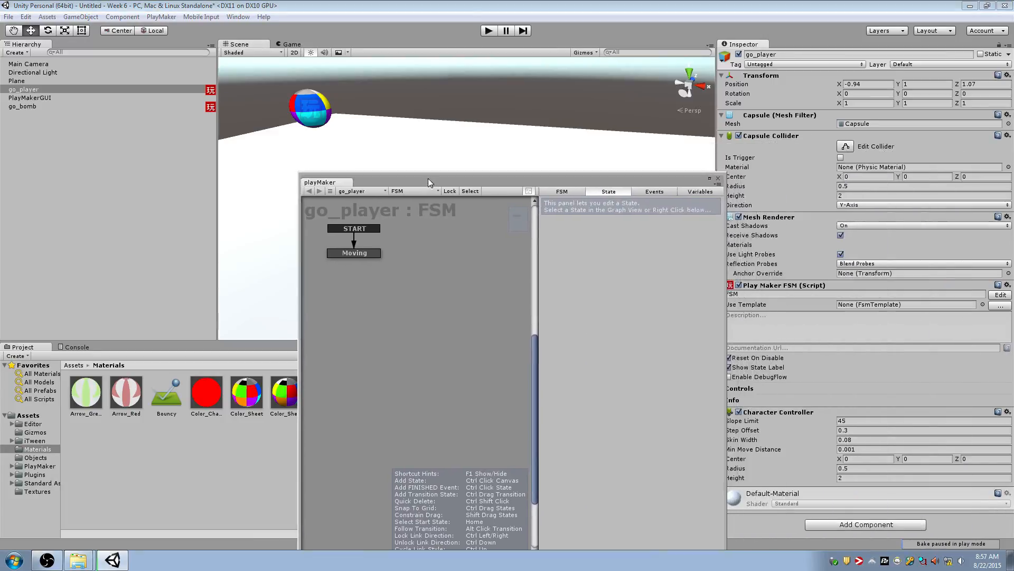
left_click(372, 250)
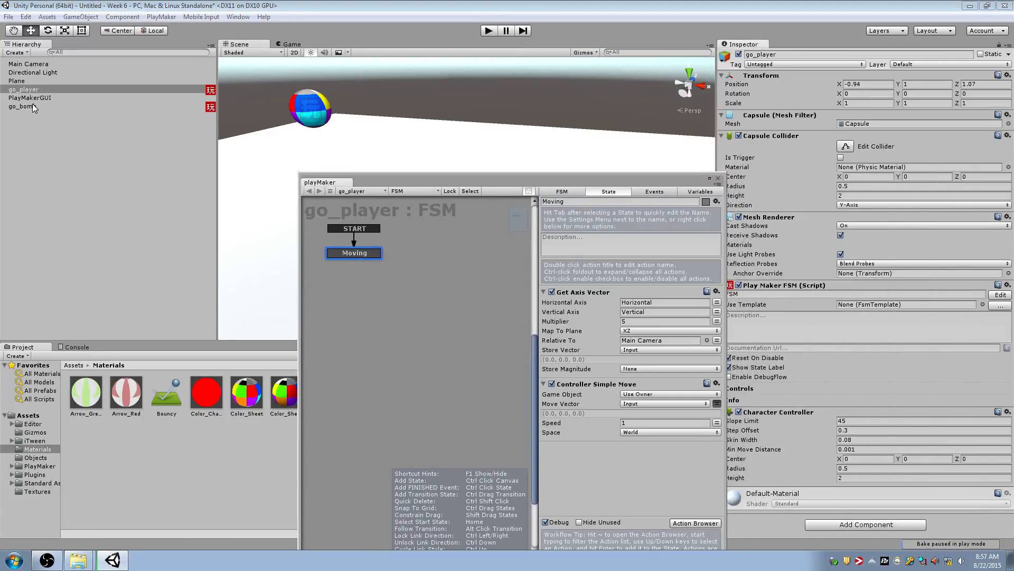
left_click(71, 90)
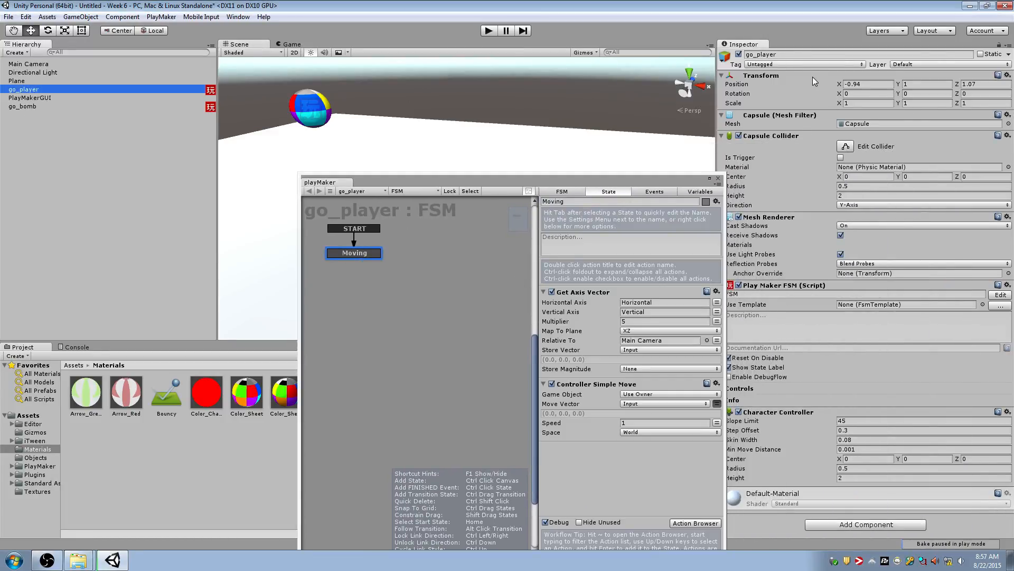
left_click(808, 64)
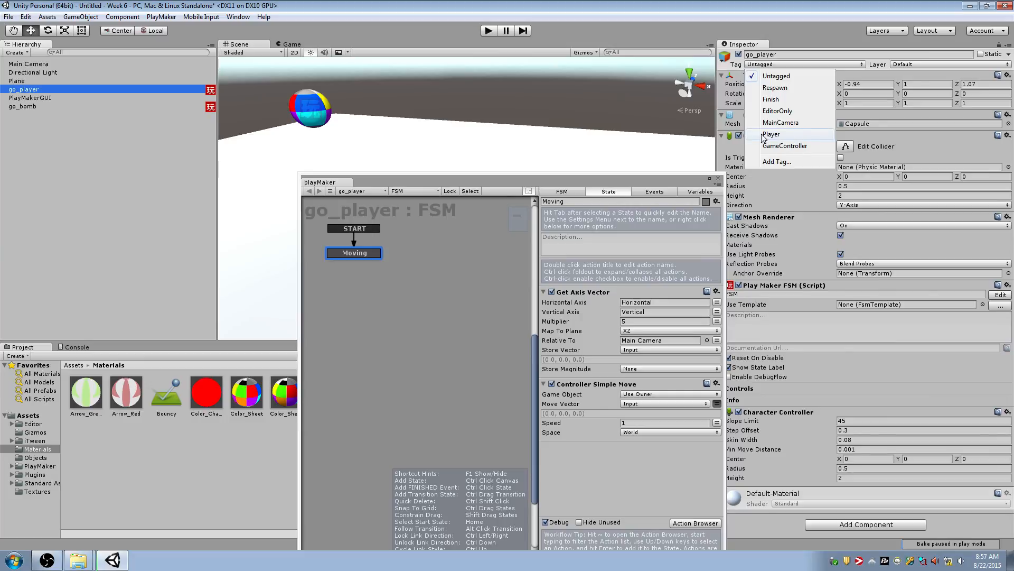
left_click(795, 135)
Set the Collide Tag of the Trigger Event in go_bomb's Waiting For Player state to Player
left_click_drag(476, 181, 515, 143)
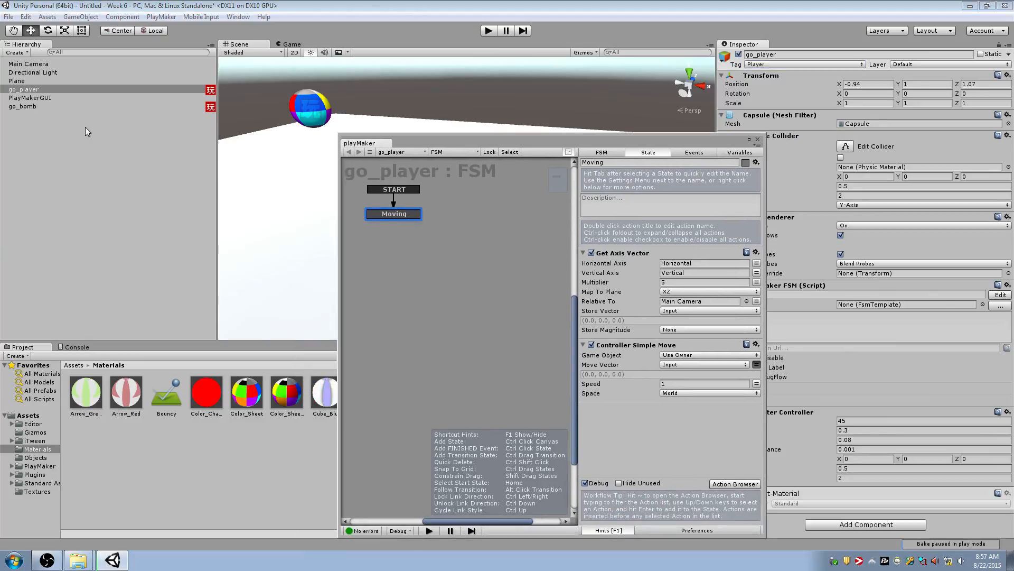
left_click(93, 107)
left_click(398, 225)
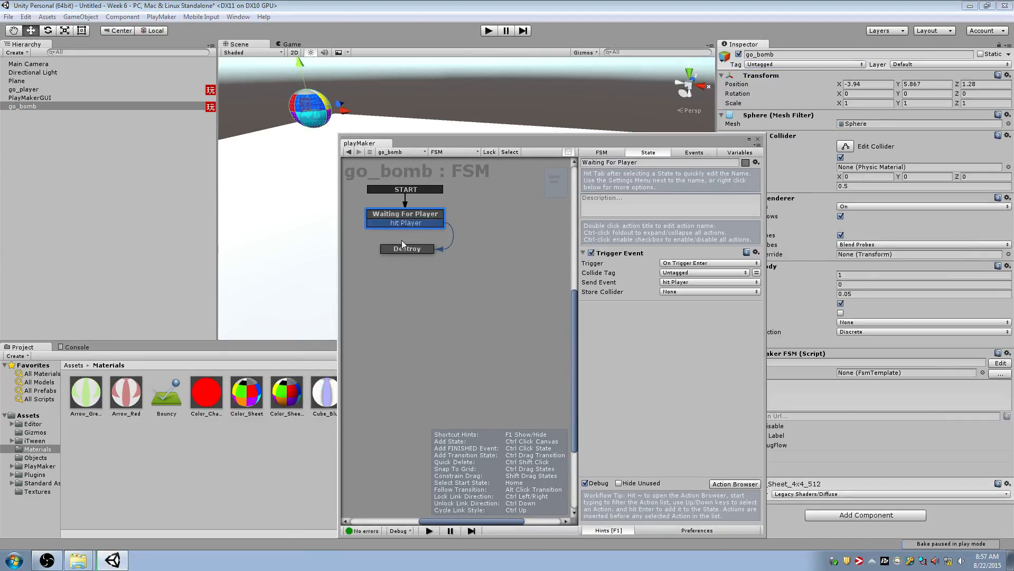
left_click(402, 240)
left_click(405, 247)
left_click(407, 218)
left_click(678, 274)
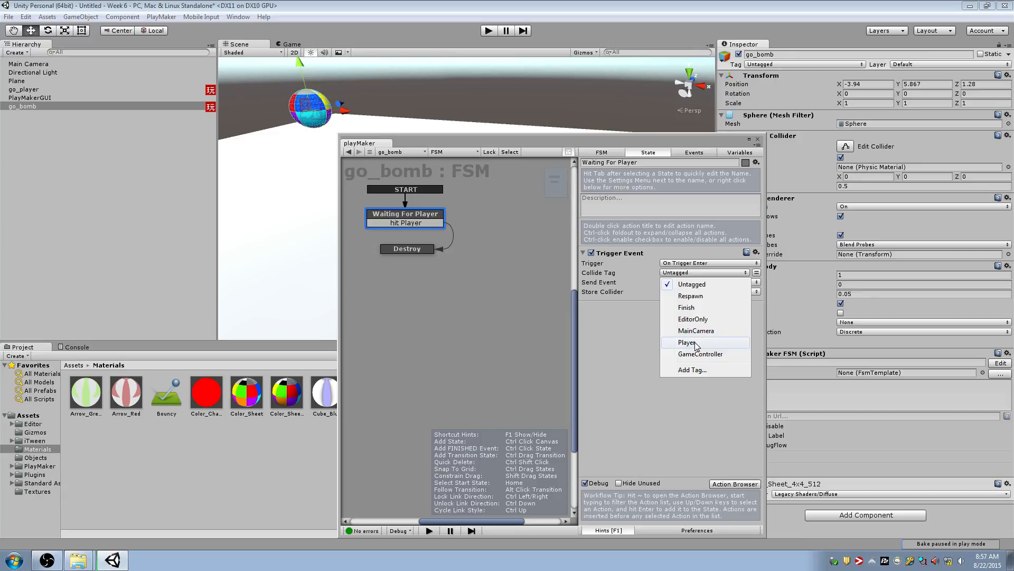
left_click(695, 342)
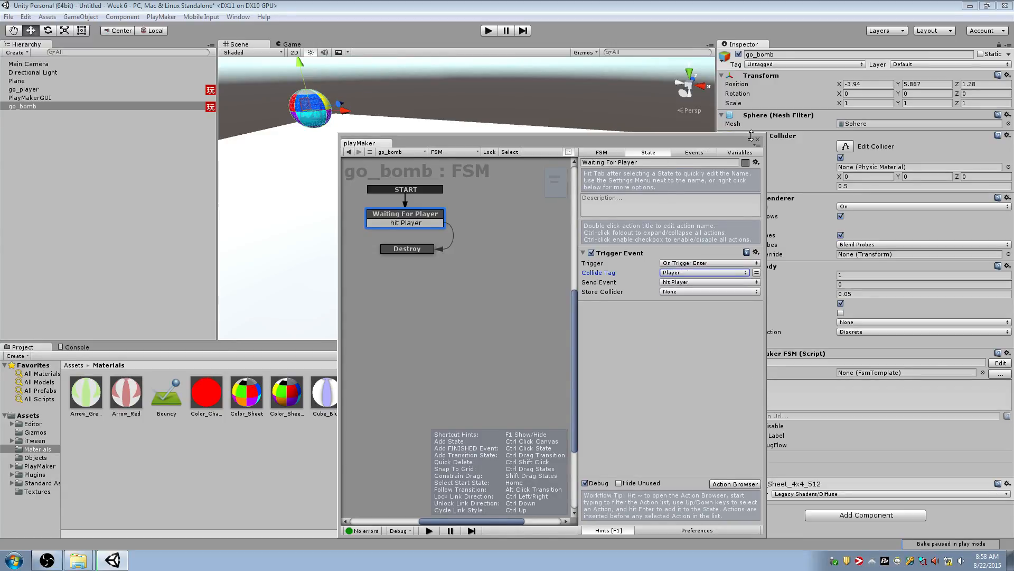
Close the playMaker editor and test-run the scene, moving go_player towards the falling bomb's shadow
left_click(734, 133)
right_click_drag(437, 179, 481, 148)
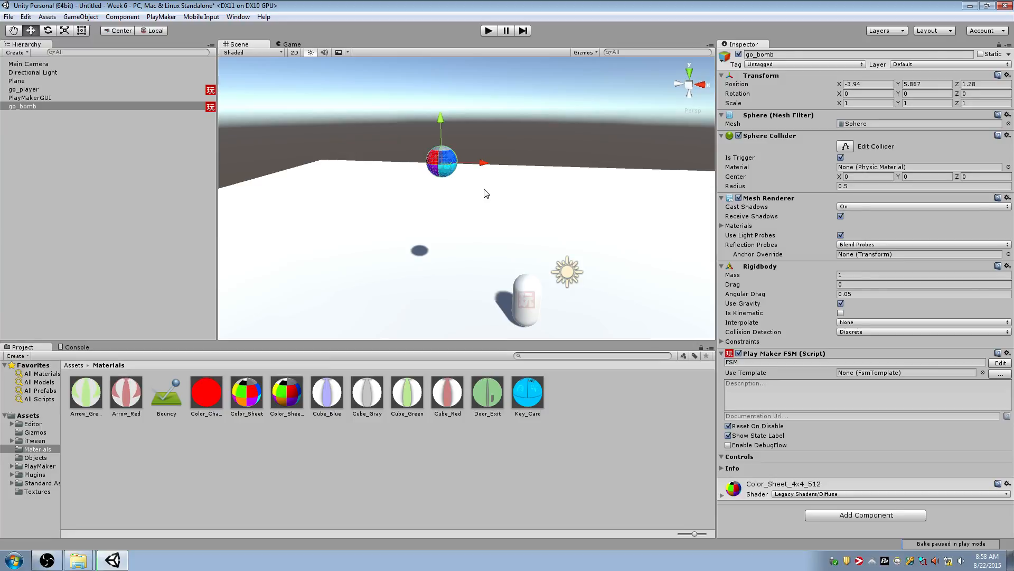
left_click(527, 297)
left_click(487, 32)
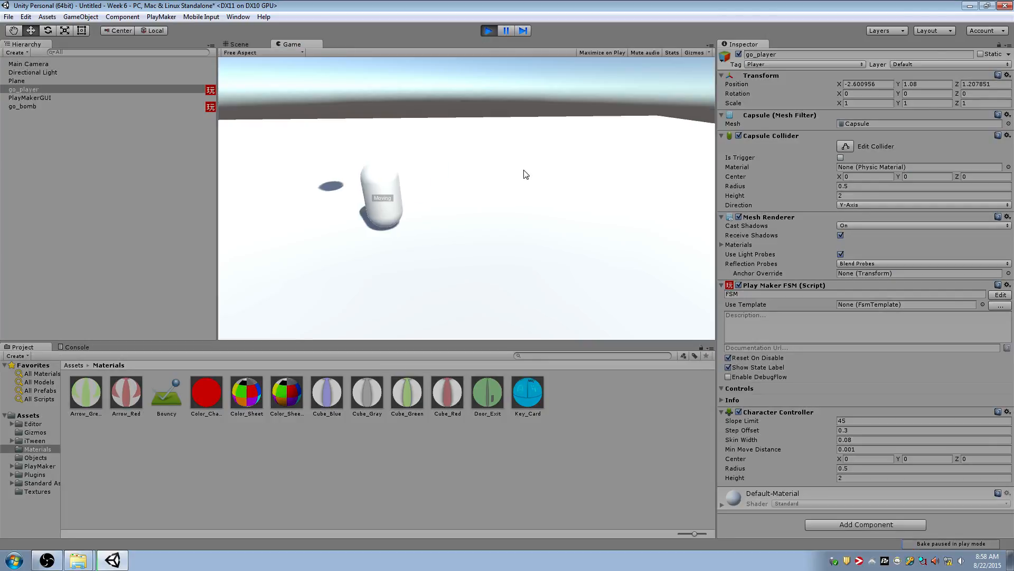
left_click(485, 31)
Align go_bomb with go_player by temporarily parenting it and resetting its position, and raise it to about Y 6.59
left_click(103, 105)
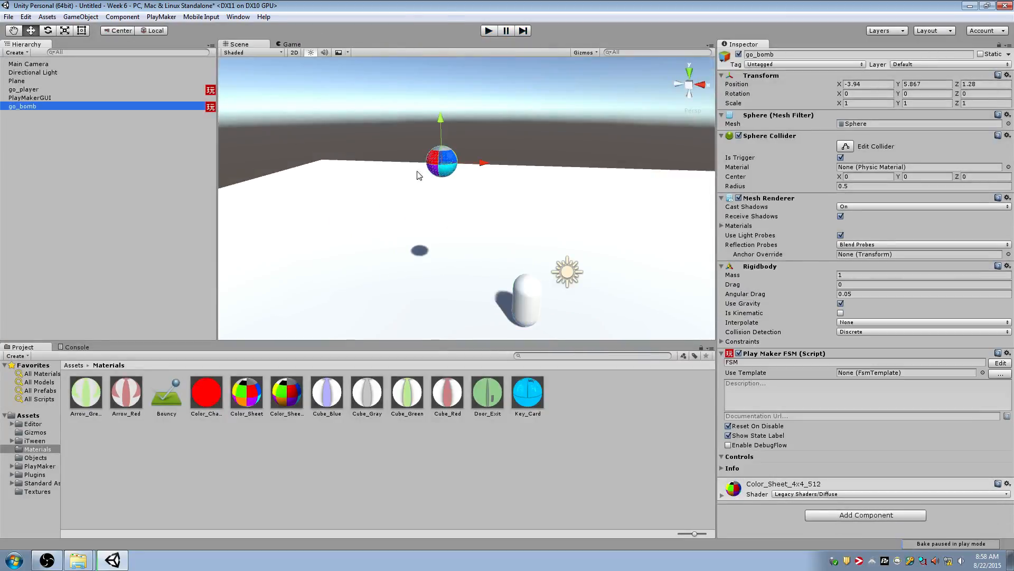
left_click_drag(370, 201, 403, 196, "alt")
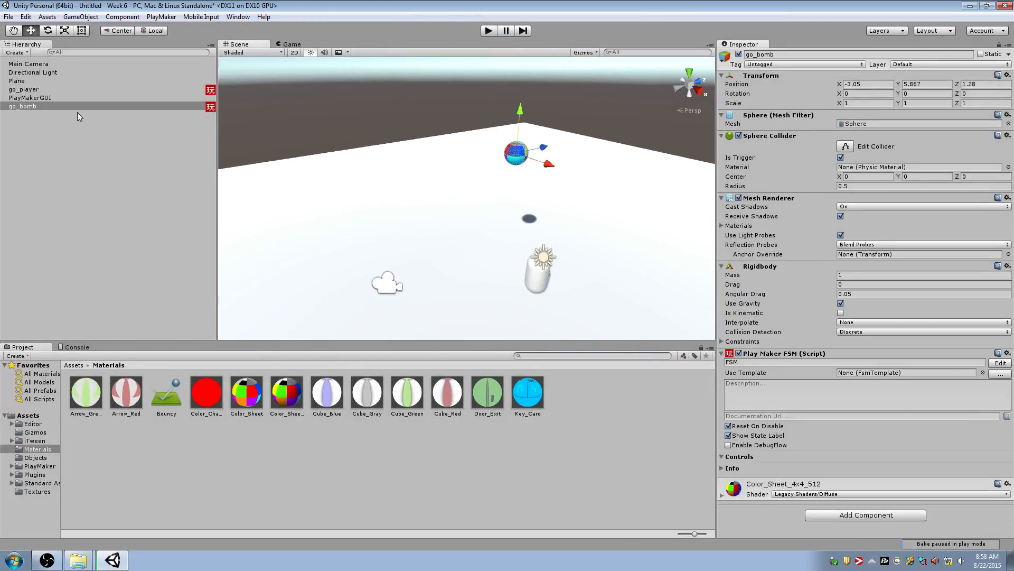
left_click(77, 112)
left_click(36, 107)
left_click_drag(36, 106, 32, 89)
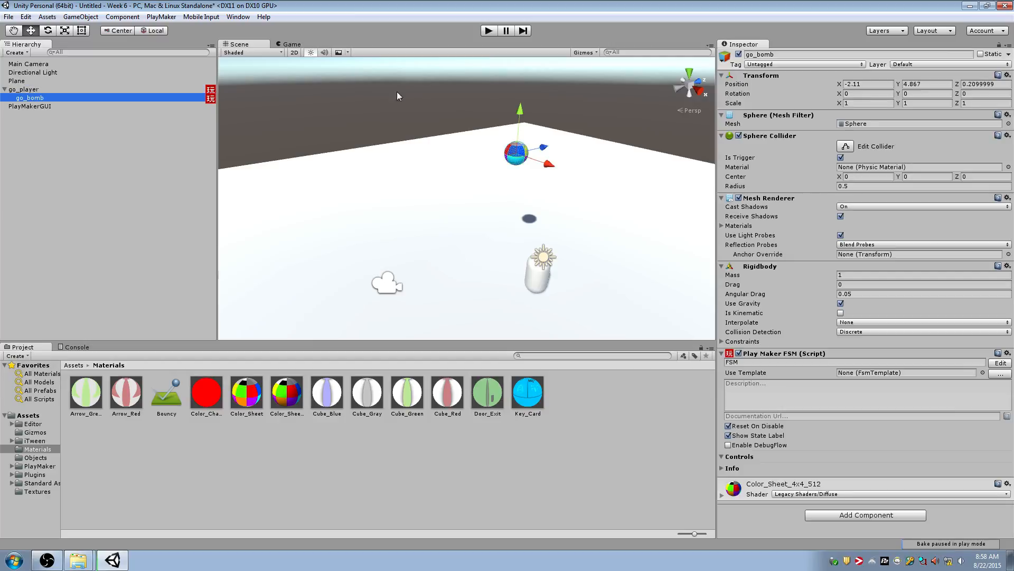
left_click(1007, 75)
left_click(930, 160)
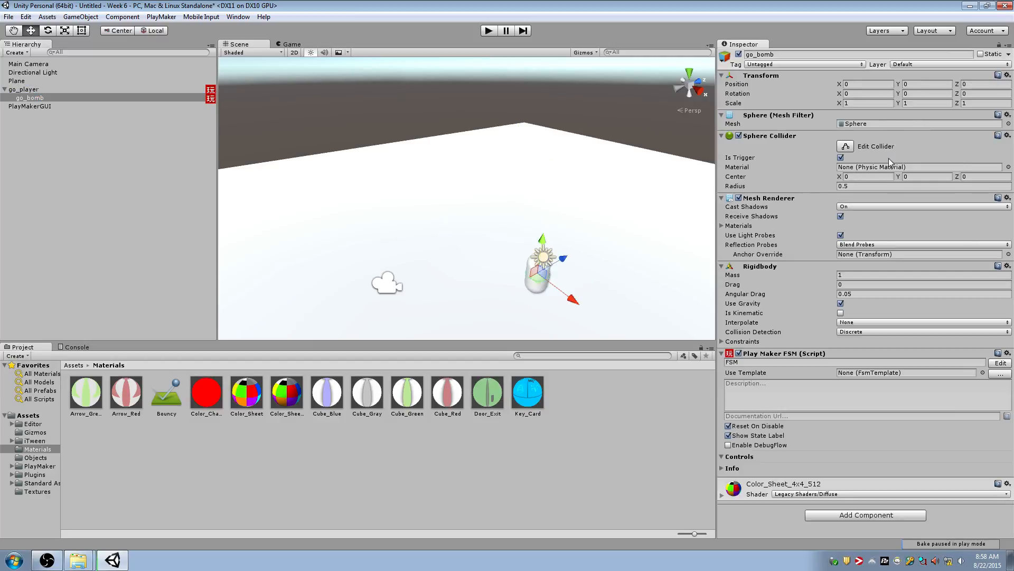
left_click_drag(32, 100, 31, 60)
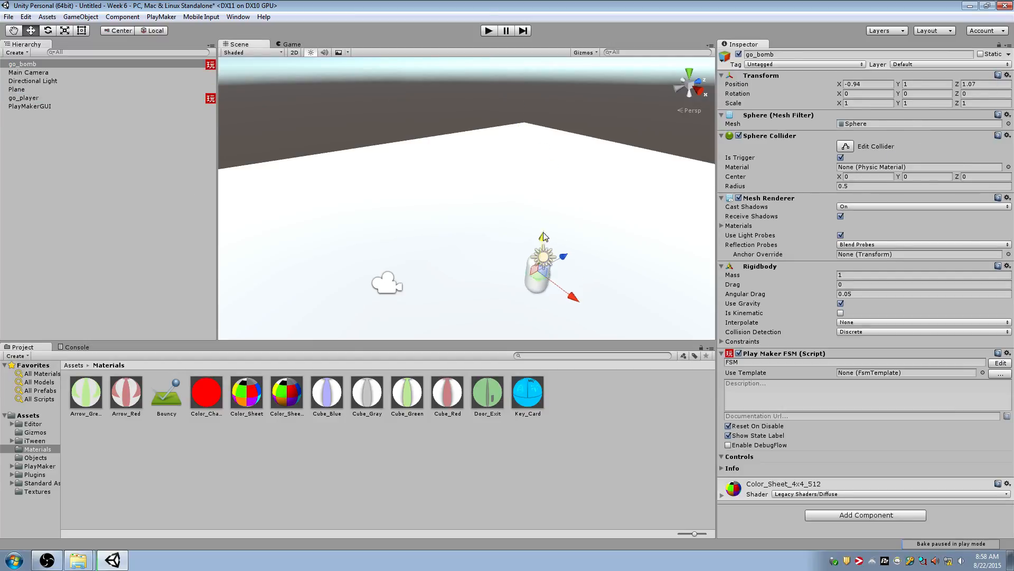
left_click_drag(547, 242, 545, 144)
Run the scene twice to check that go_bomb is destroyed on contact with the player
left_click(488, 31)
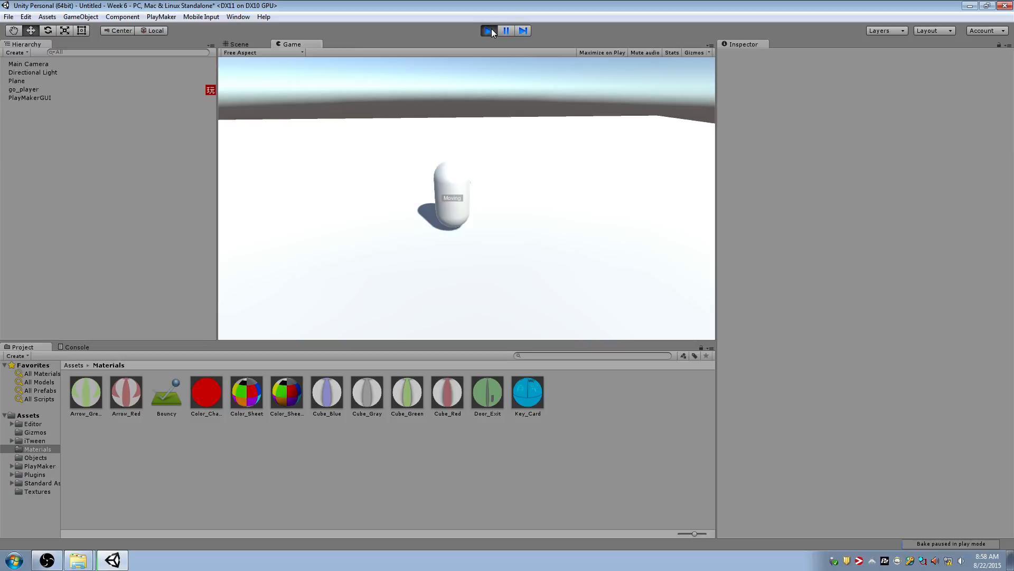
left_click(491, 29)
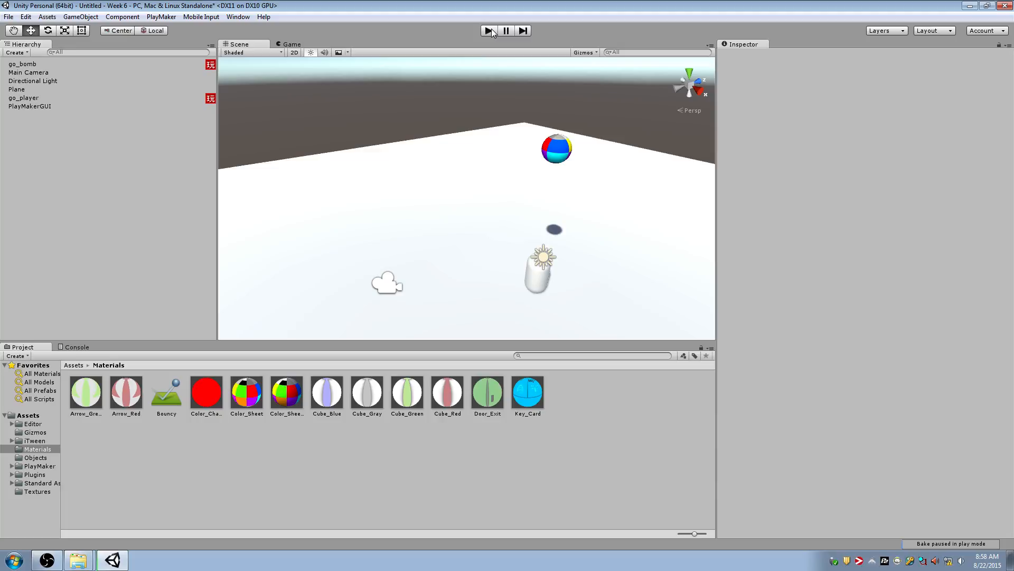
left_click(489, 30)
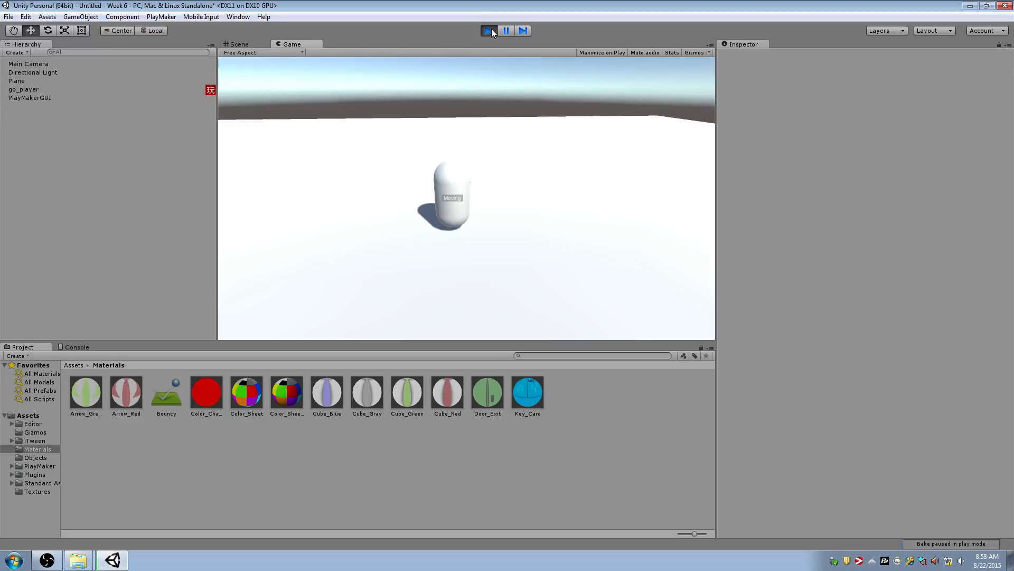
left_click(491, 30)
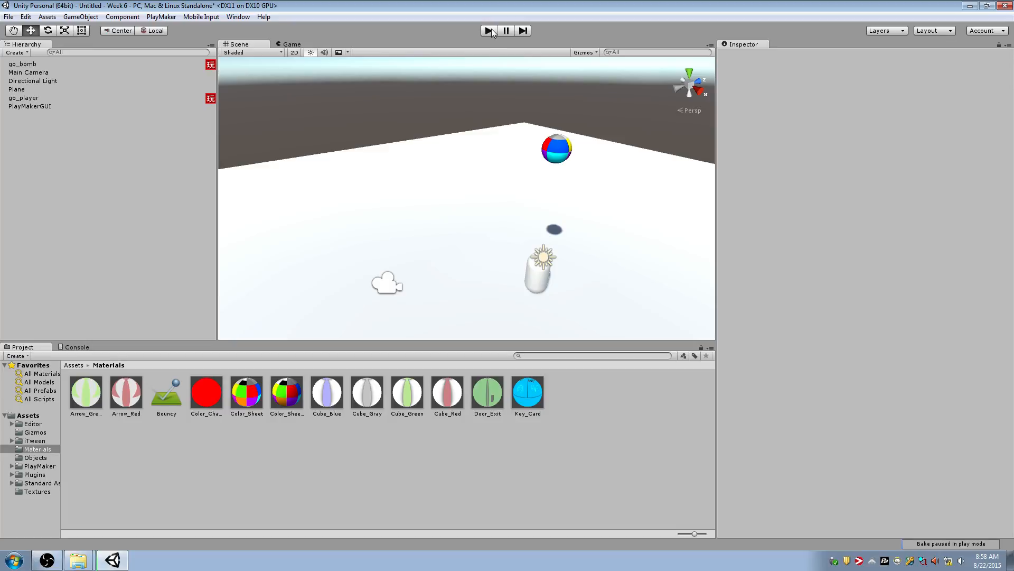
Duplicate go_bomb three times, spread the copies above the plane and test-run the scene with all four bombs
left_click_drag(485, 177, 518, 163, "alt")
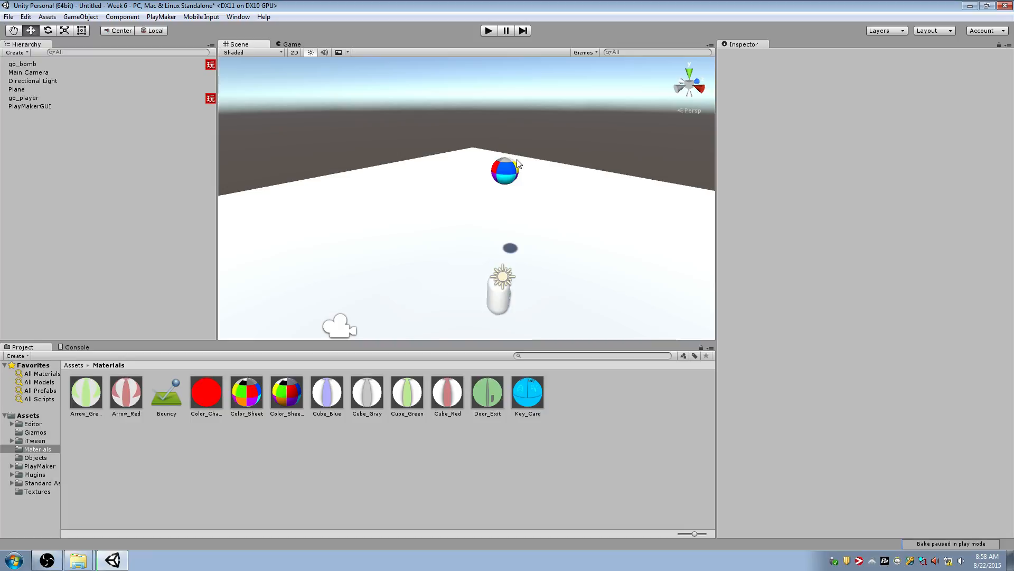
left_click(516, 168)
key("ctrl+d")
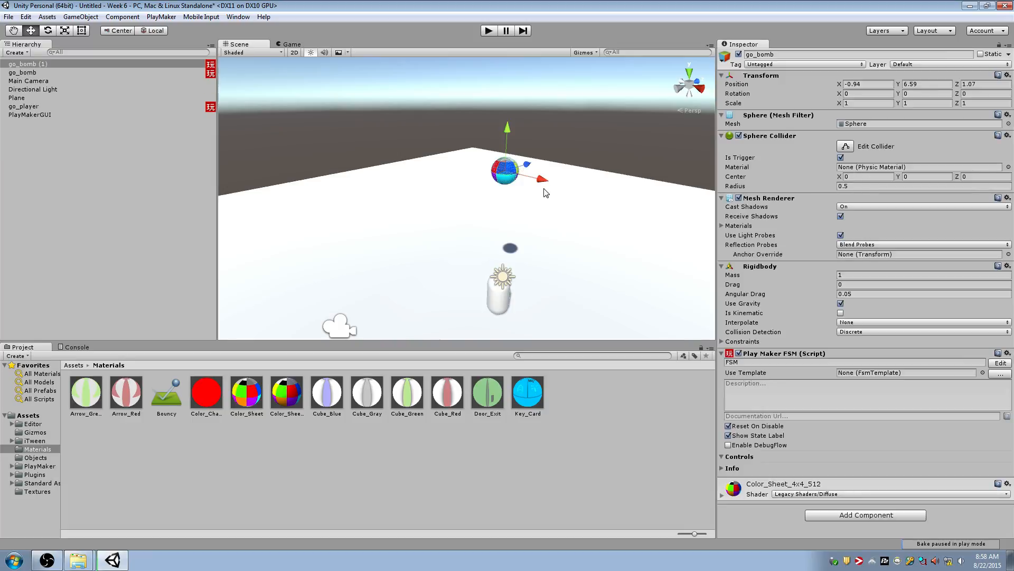
left_click_drag(539, 169, 357, 156)
key("ctrl+d")
key("ctrl+d")
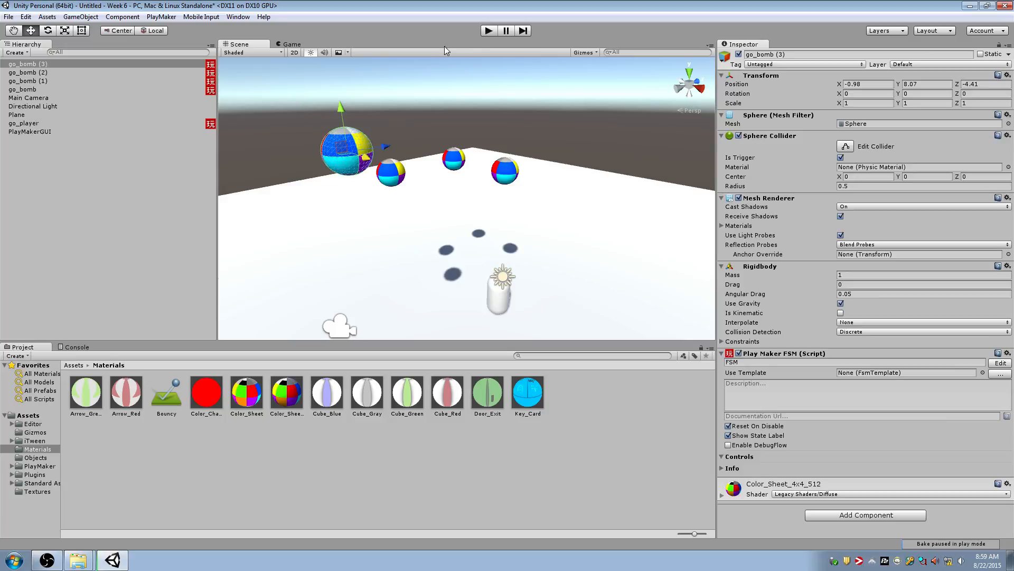
left_click(488, 31)
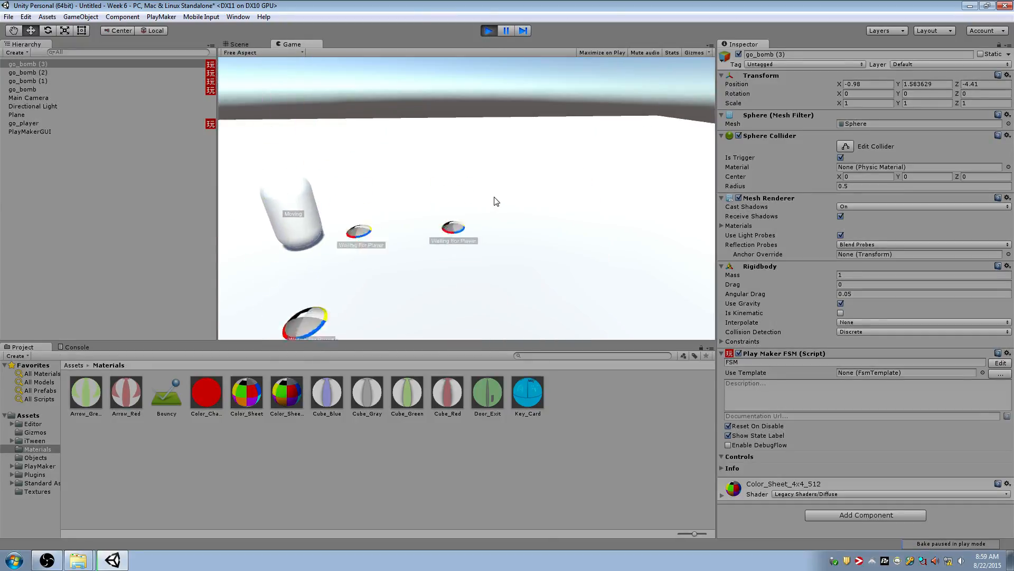
left_click(491, 33)
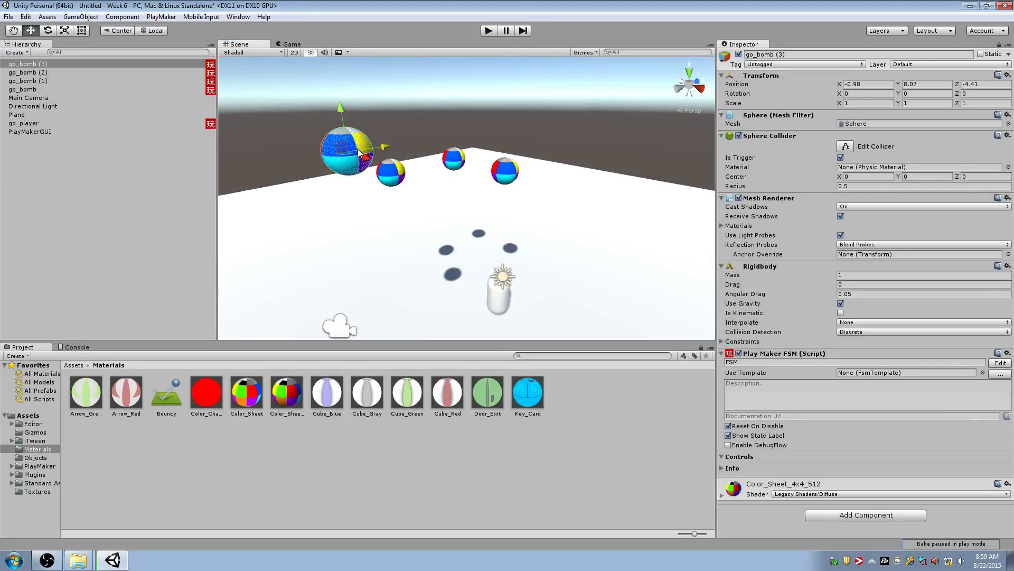
Delete the three duplicated bombs, keeping only the original go_bomb
key("Delete")
left_click(451, 169)
key("Delete")
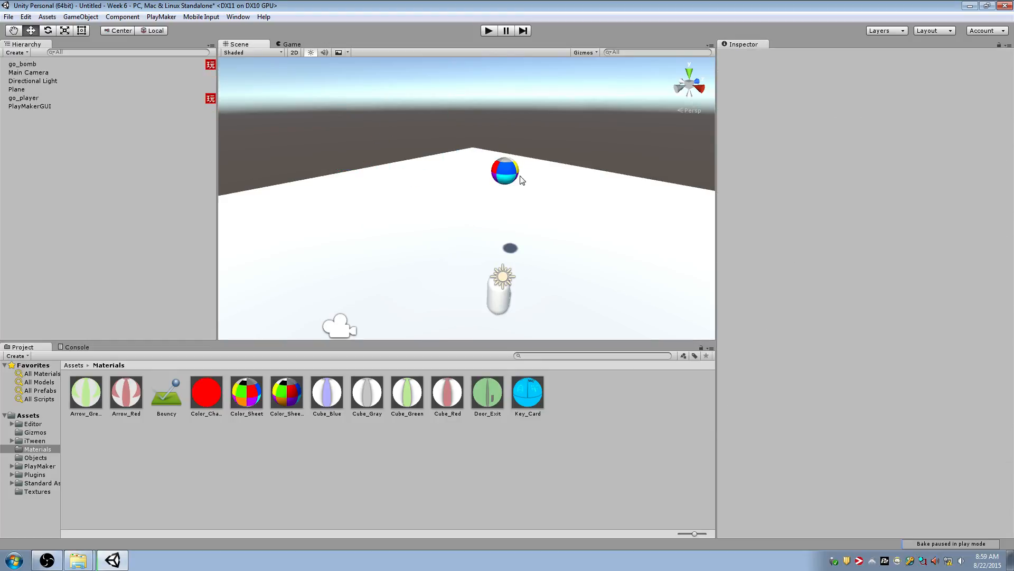
Create a new folder named Prefabs inside the project's Assets folder
left_click(504, 178)
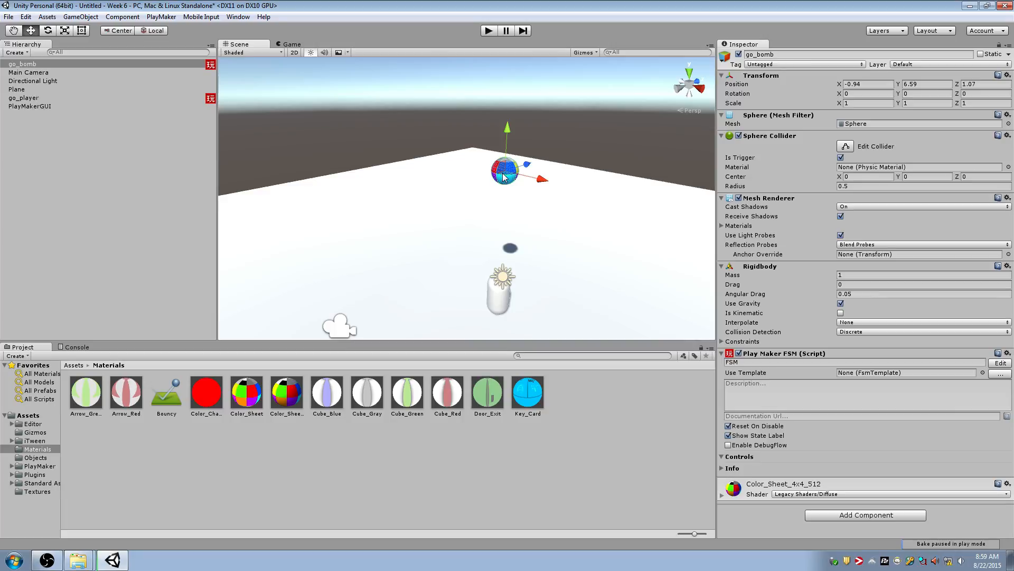
left_click(122, 64)
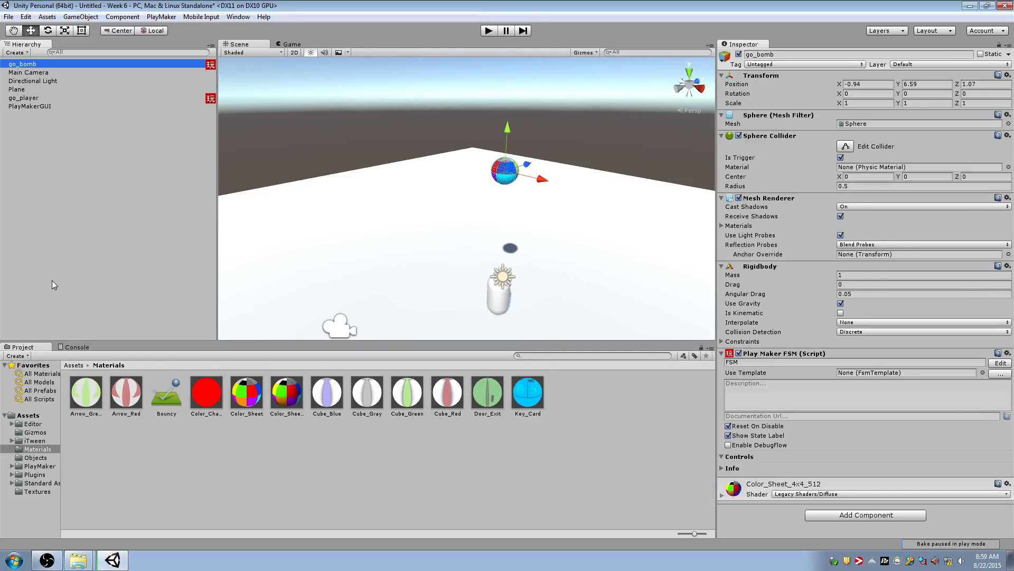
left_click(45, 415)
right_click(46, 416)
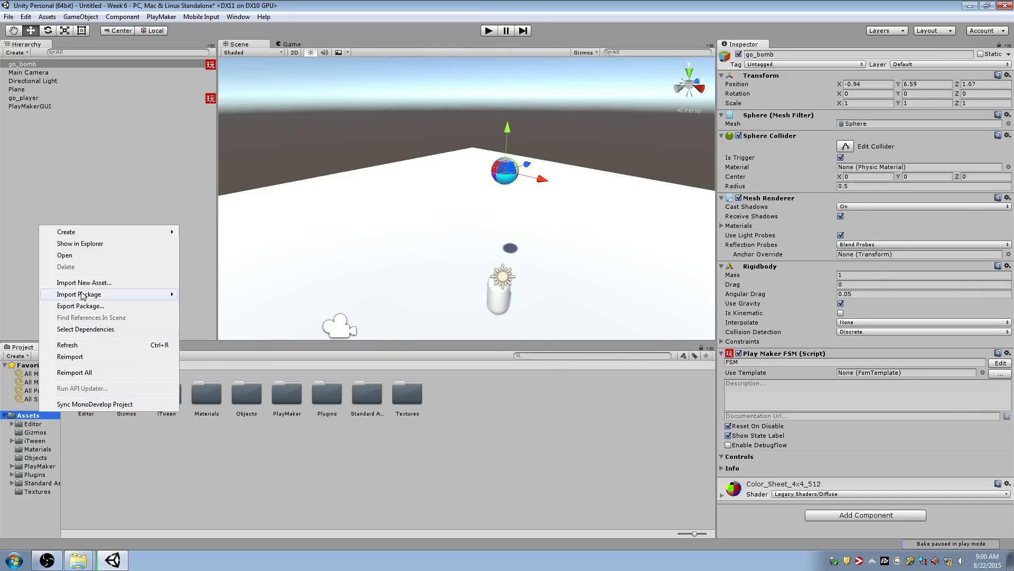
mouse_move(134, 232)
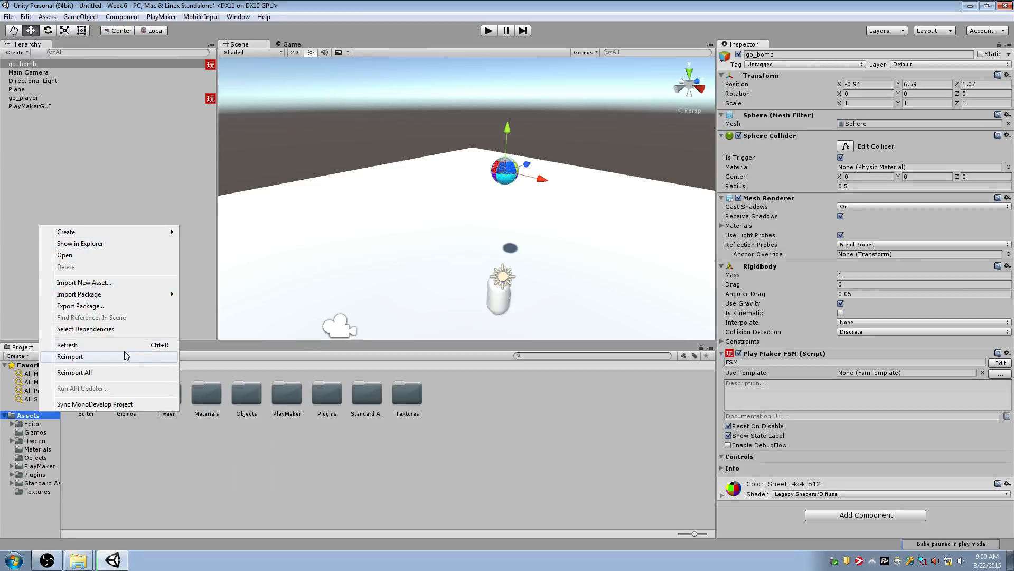
left_click(34, 418)
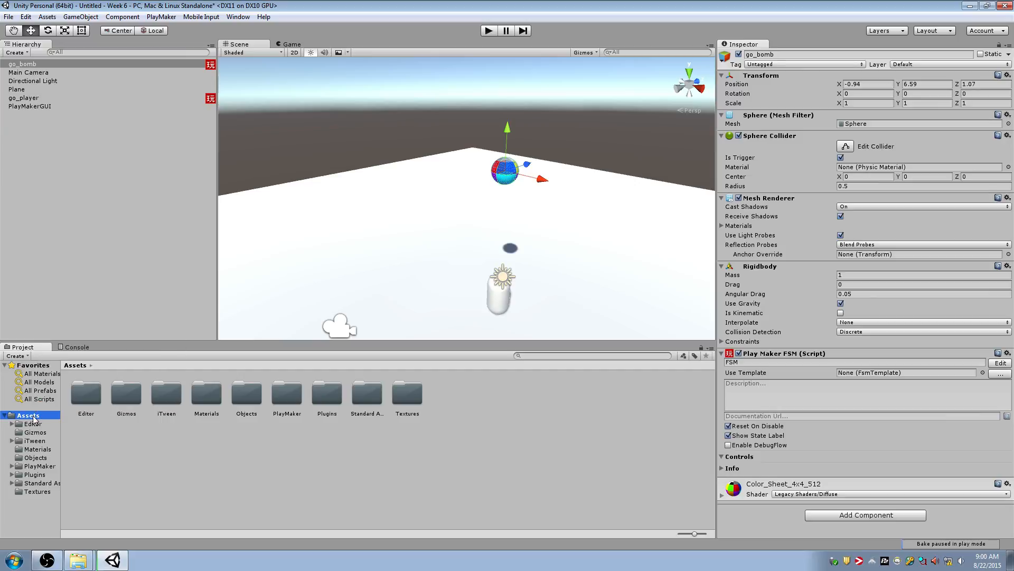
right_click(33, 418)
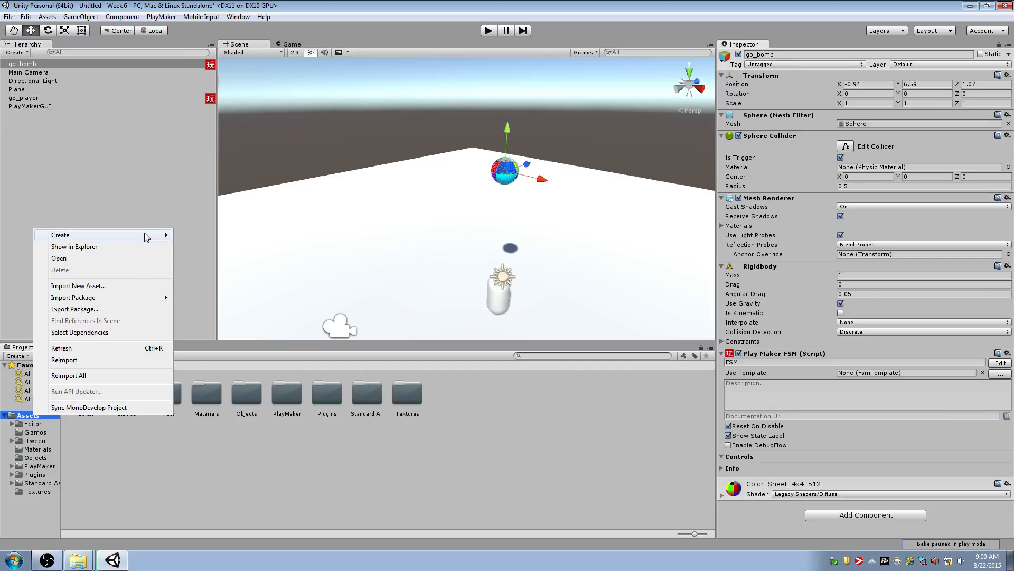
mouse_move(143, 234)
left_click(229, 237)
type("Prefabs")
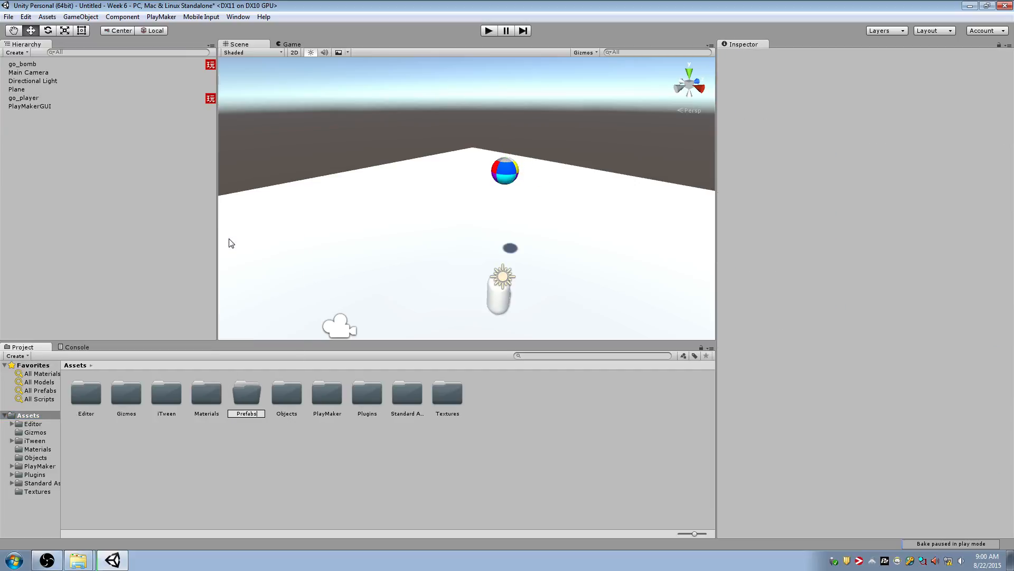
key("Return")
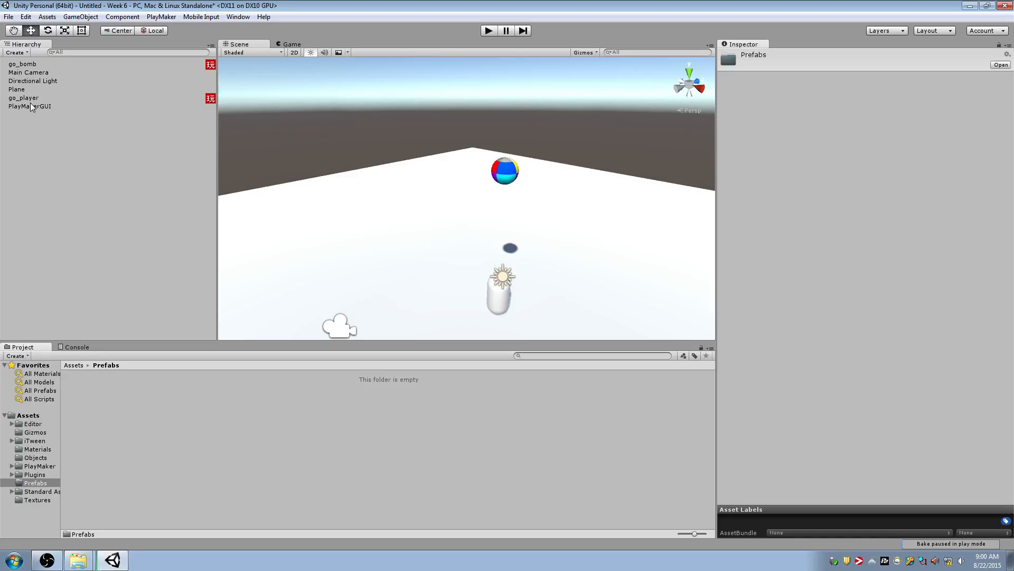
Make a prefab from go_bomb in the Prefabs folder and compare it with the linked bomb in the scene
left_click_drag(36, 66, 203, 431)
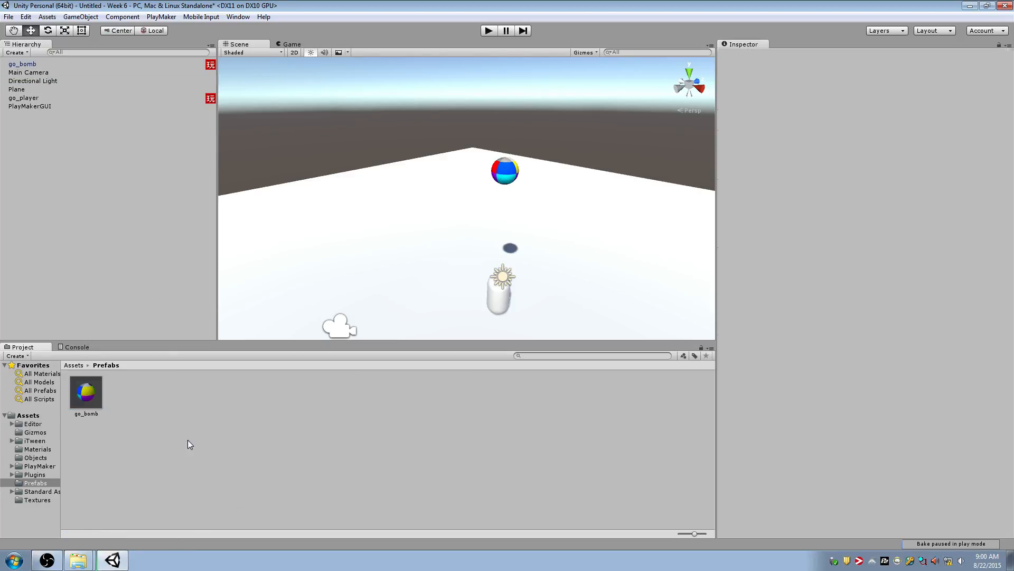
left_click(87, 393)
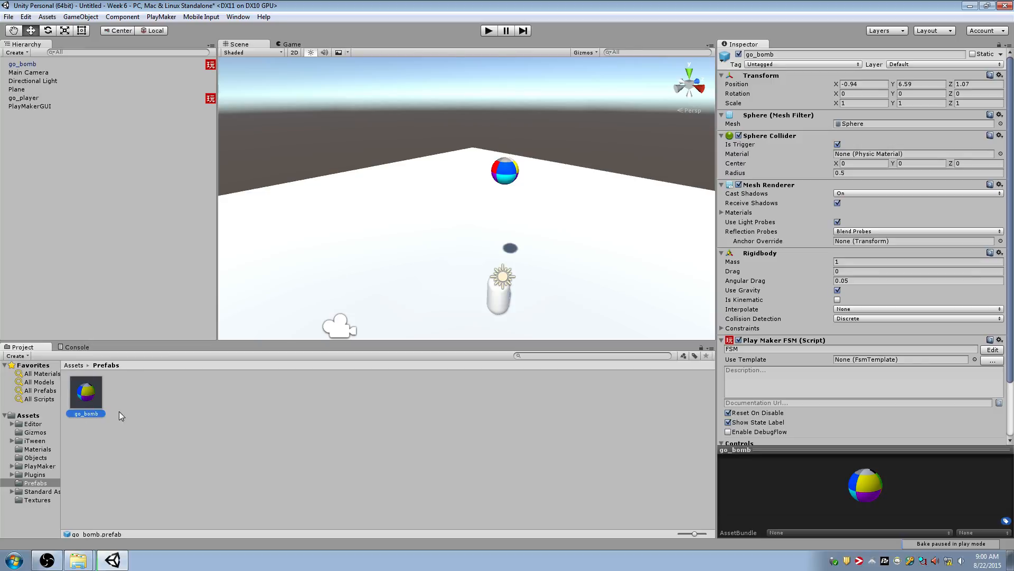
left_click(499, 174)
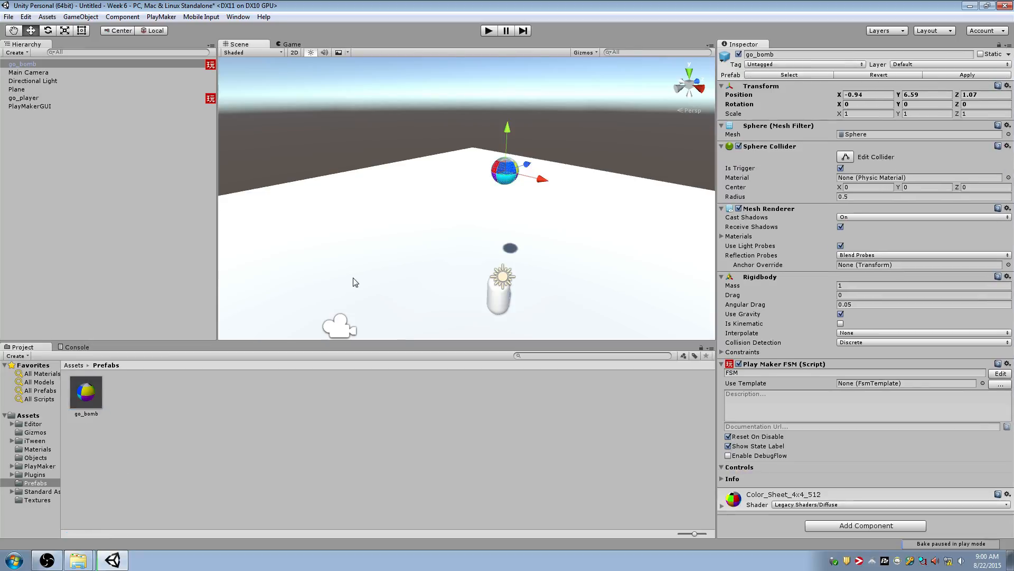
left_click(175, 138)
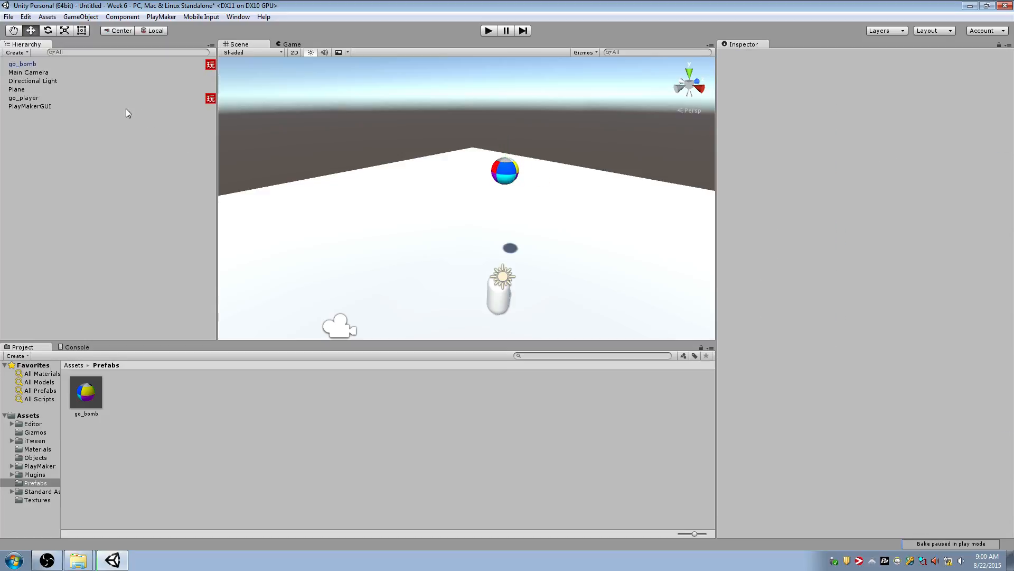
left_click(86, 64)
left_click(77, 79)
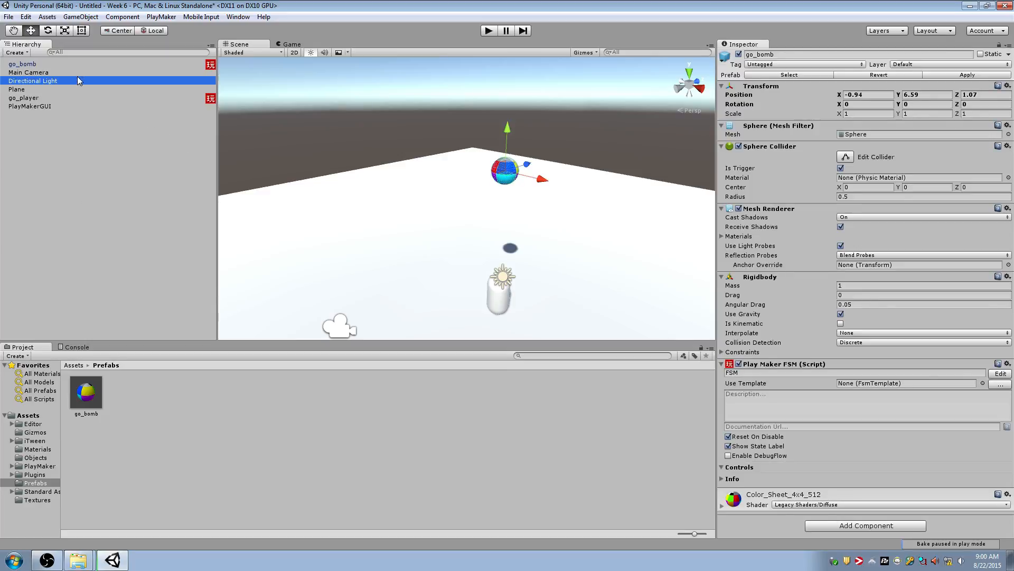
left_click(41, 65)
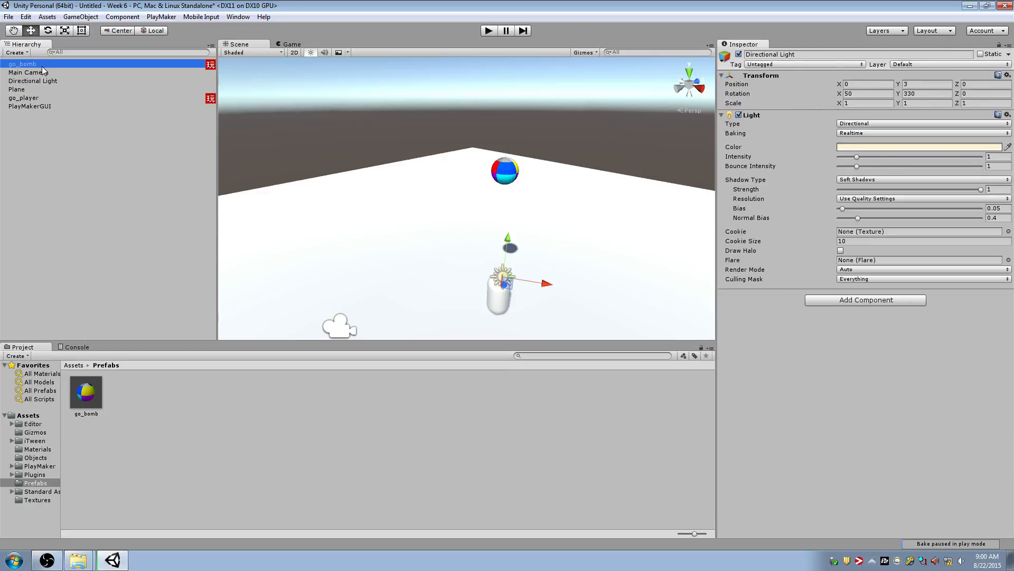
left_click(27, 74)
key("Down")
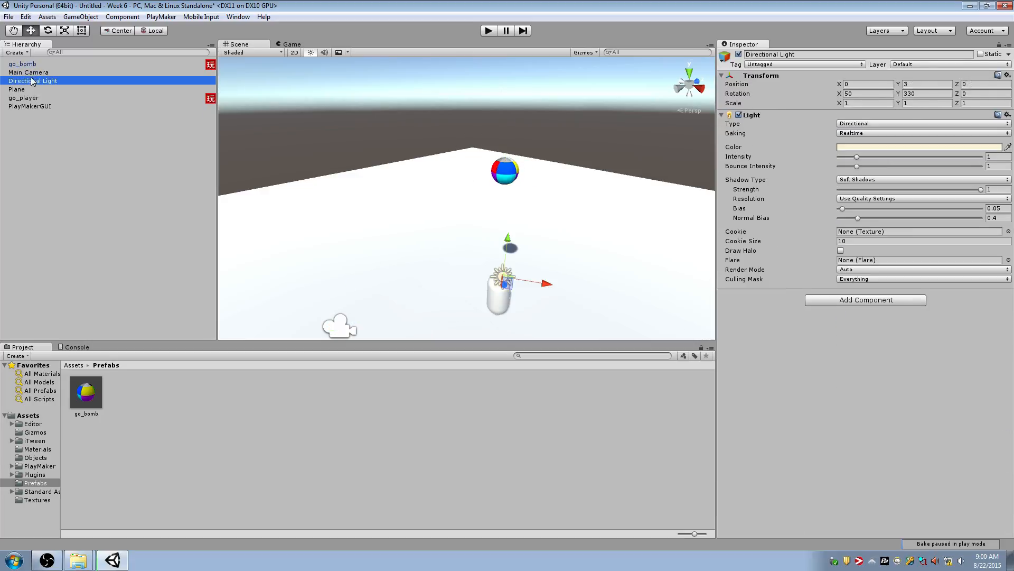
Place two go_bomb prefab instances on the plane and raise them to about Y 2.68 and Y 6.49
left_click_drag(86, 392, 448, 276)
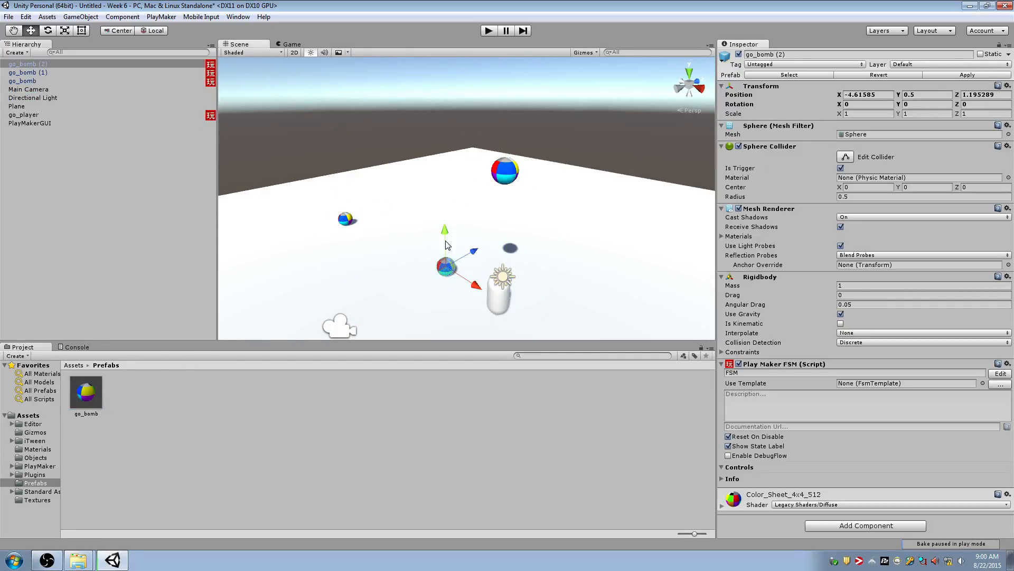
left_click_drag(446, 241, 443, 206)
left_click(349, 218)
left_click_drag(340, 183, 332, 103)
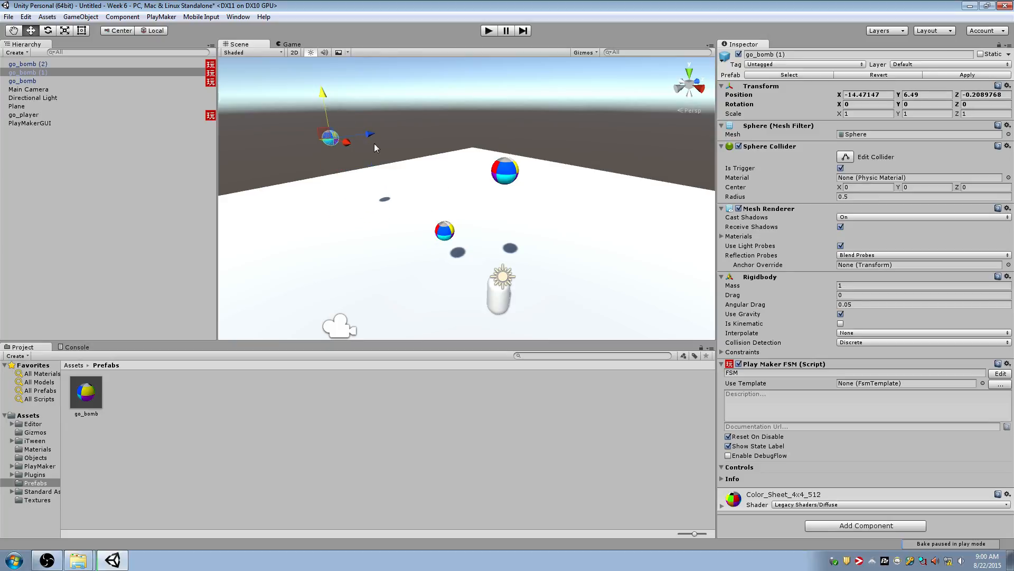
left_click_drag(355, 150, 404, 167)
key("d")
right_click_drag(429, 165, 412, 191)
key("a")
Inspect the go_bomb prefab and its three scene instances in turn to compare their properties
left_click(82, 395)
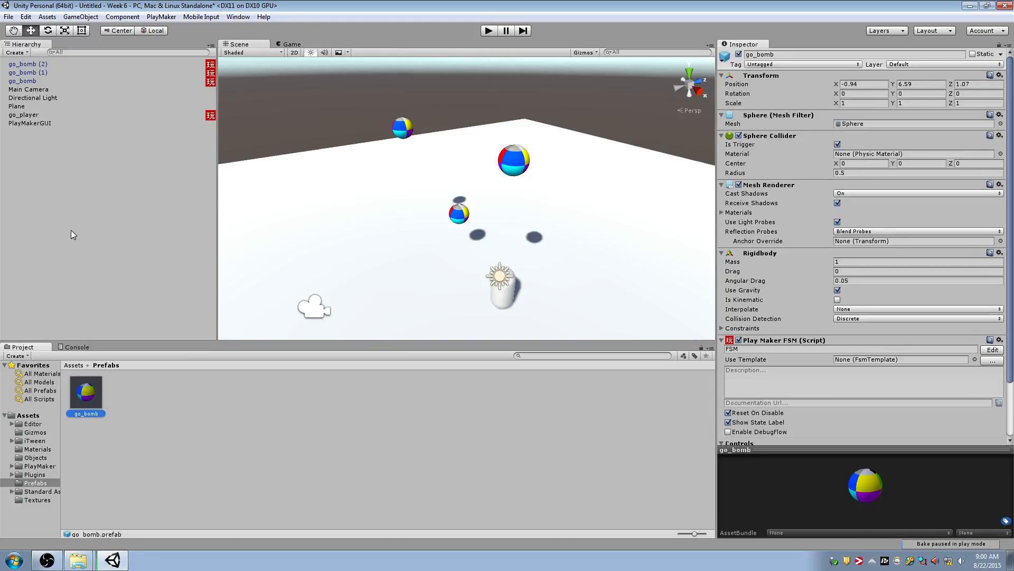
left_click(71, 79)
left_click(70, 72)
left_click(71, 65)
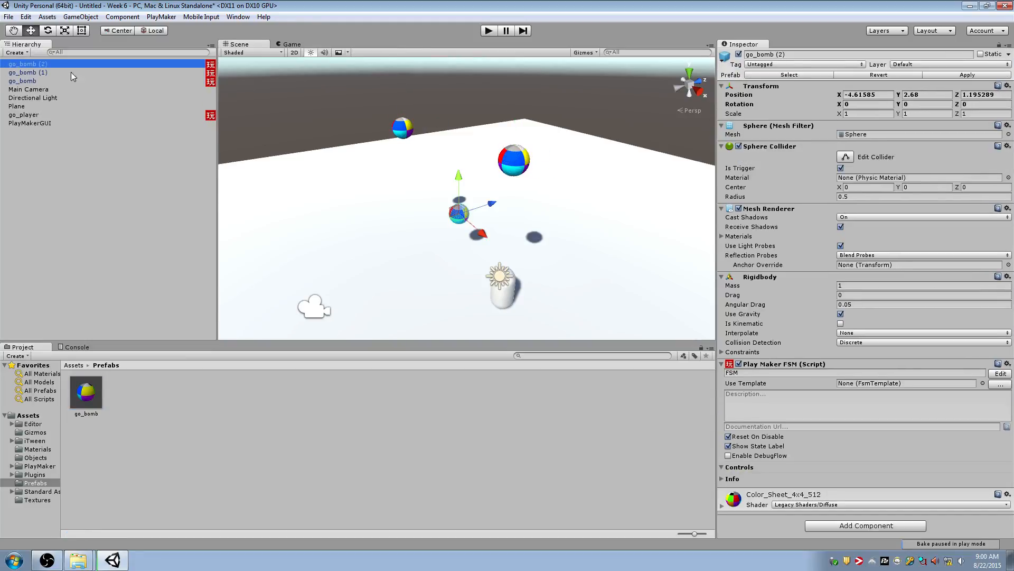
left_click(71, 80)
left_click(82, 395)
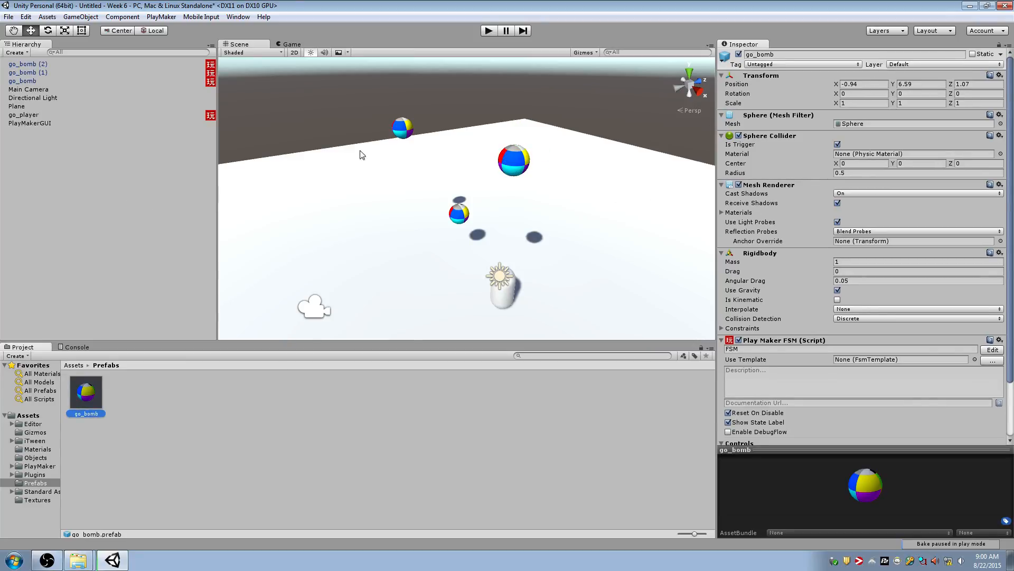
left_click(29, 82)
Raise go_bomb (2) and move it beside the original go_bomb, to about X -2.29
right_click_drag(491, 157, 591, 146)
key("w")
key("s")
left_click(451, 245)
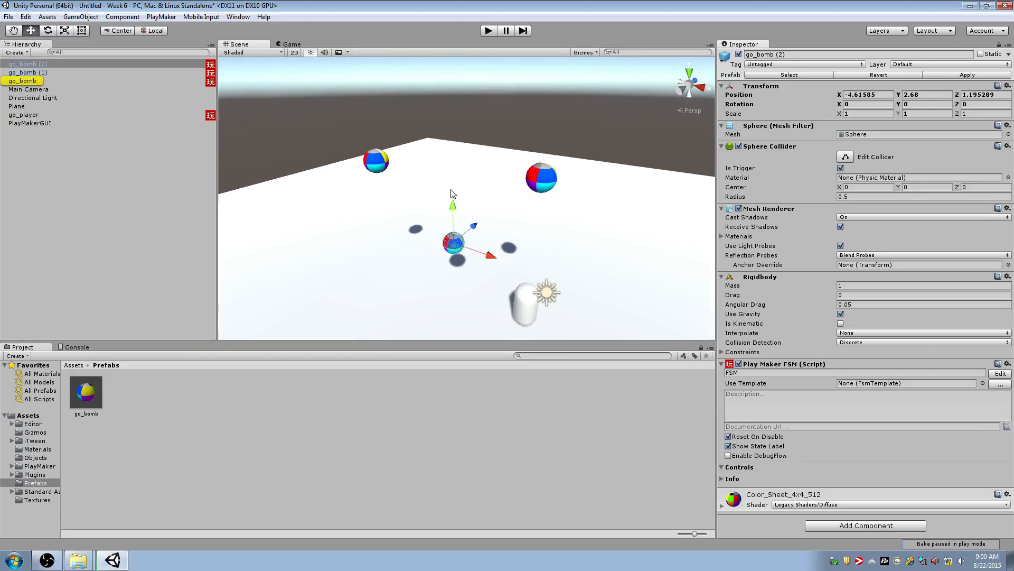
left_click_drag(453, 203, 534, 164)
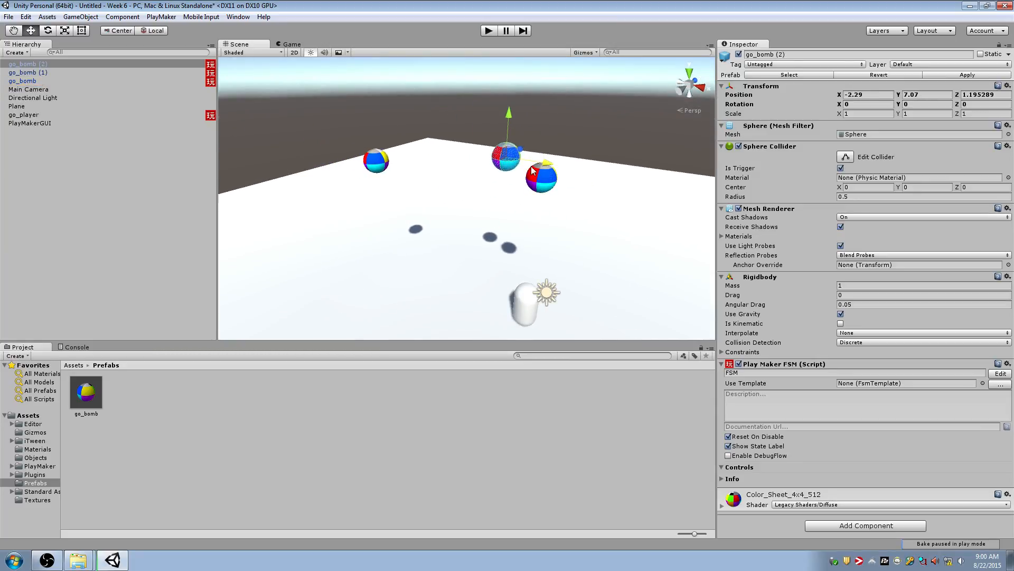
left_click_drag(507, 112, 507, 125)
key("f")
Set the original go_bomb's scale to 0.2 on X, Y and Z
left_click(605, 220)
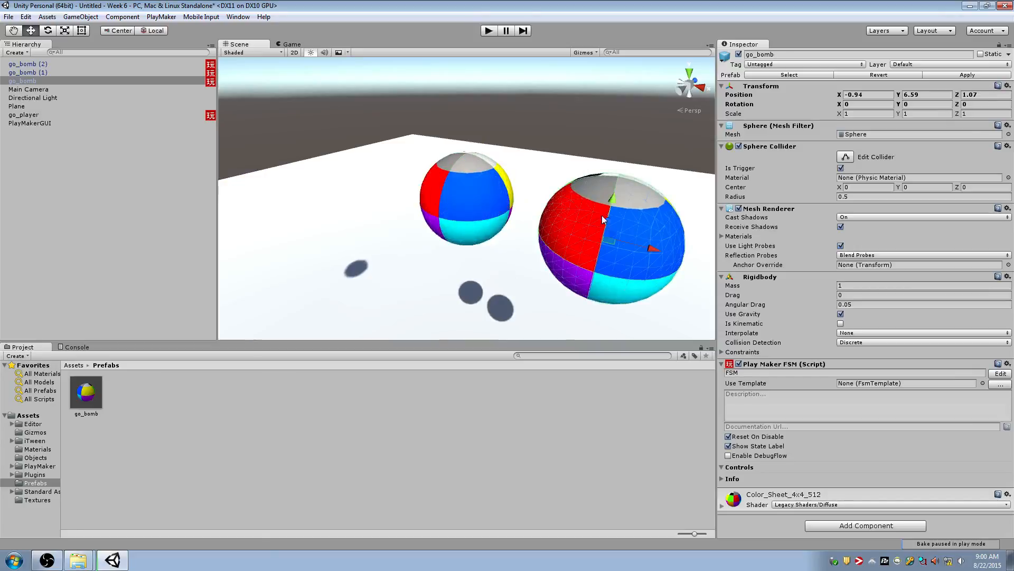
left_click(872, 113)
type(".2")
key("Tab")
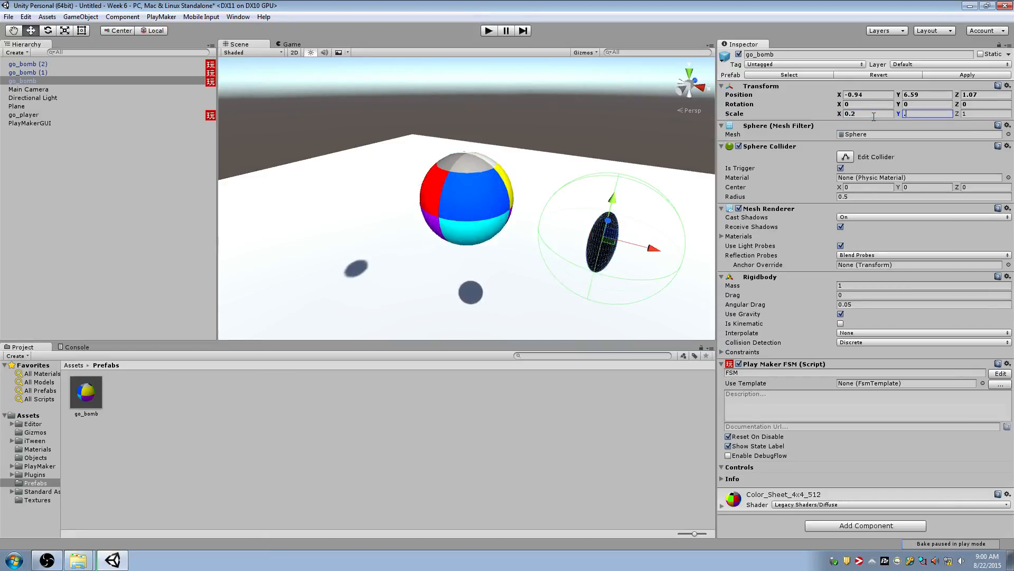
type(".2")
key("Tab")
type(".2")
scroll(615, 177, "down", 4)
Apply go_bomb's 0.2 scale to its prefab and check the other instances in the scene
left_click_drag(587, 182, 500, 198, "alt")
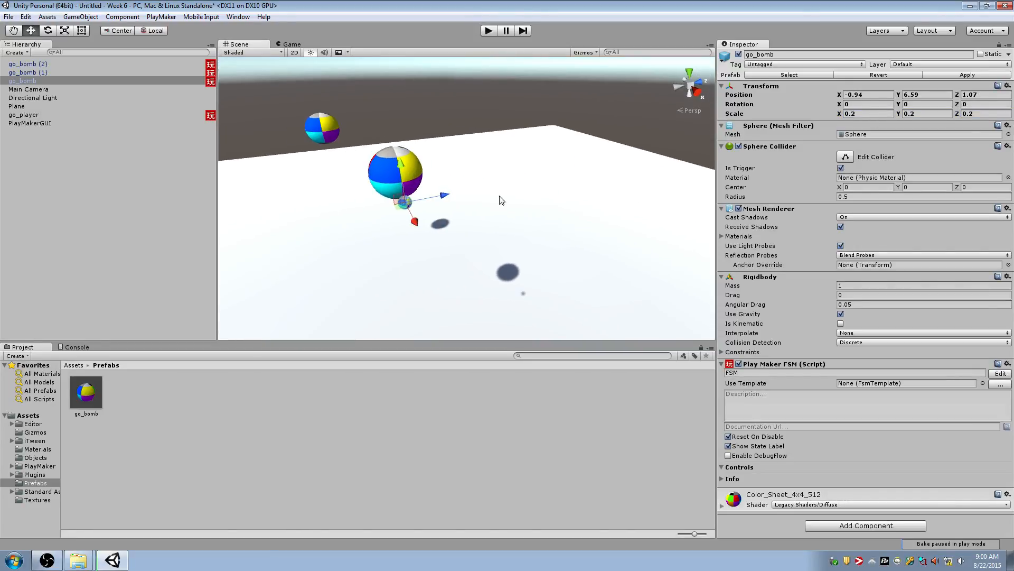
left_click(506, 210)
left_click_drag(509, 238, 358, 202, "alt")
left_click(560, 189)
scroll(358, 201, "down", 3)
scroll(394, 210, "up", 4)
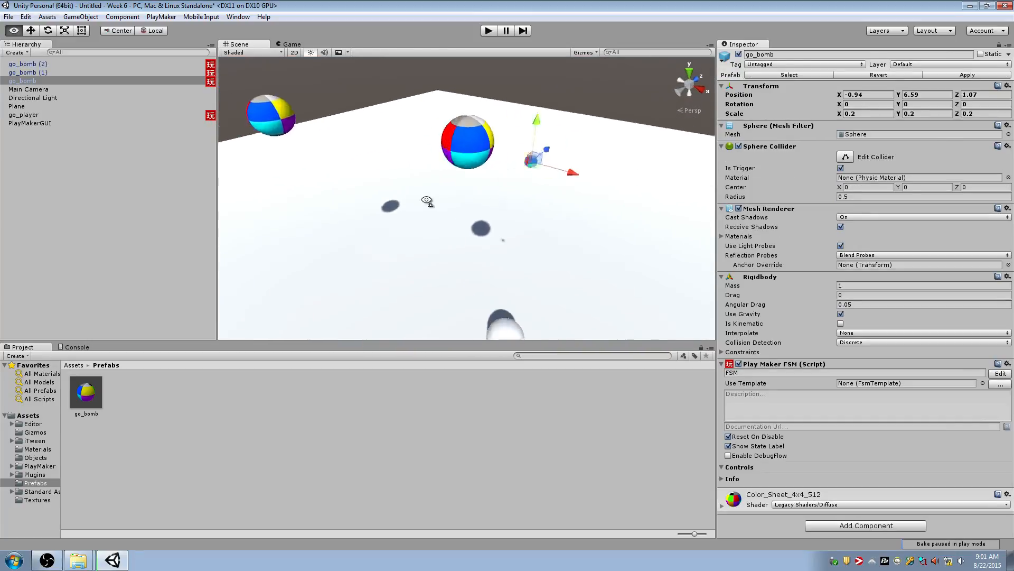
left_click(57, 81)
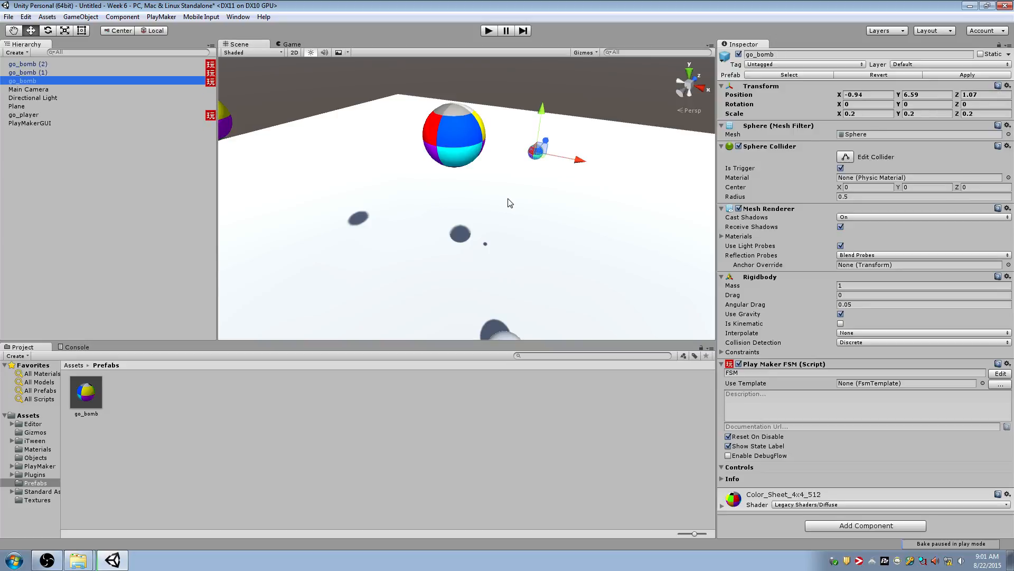
right_click_drag(508, 199, 479, 177)
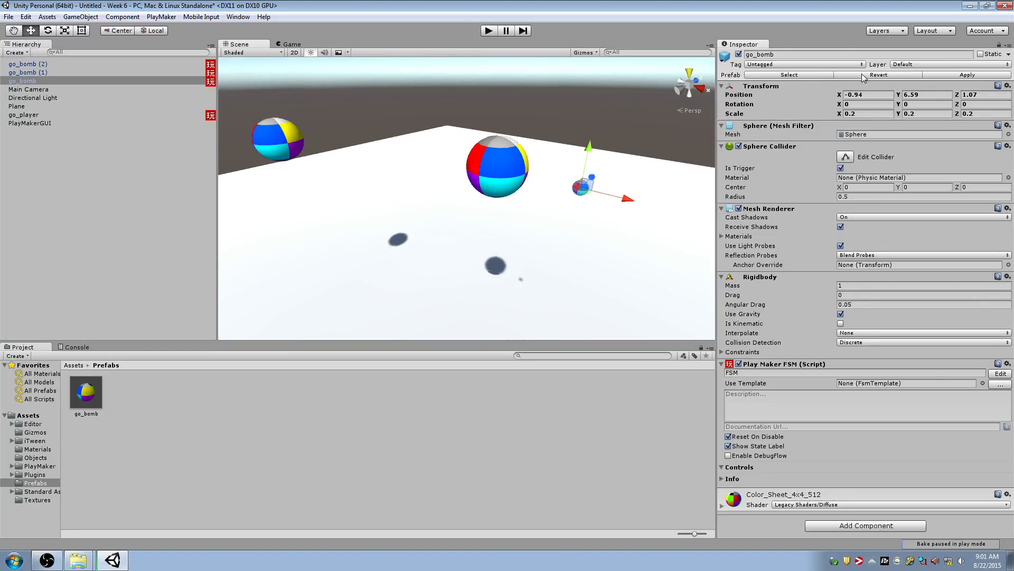
left_click(957, 76)
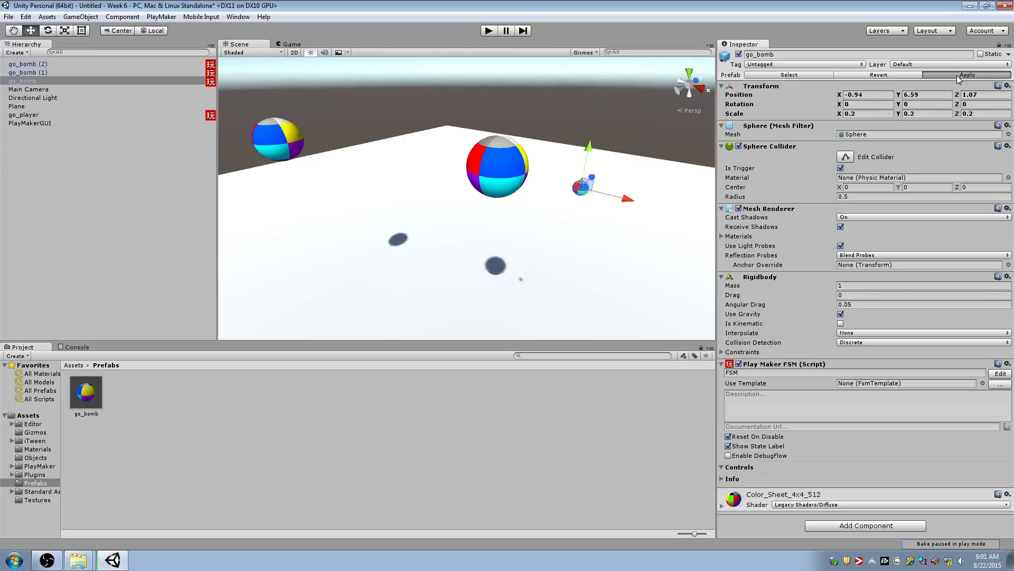
right_click_drag(515, 199, 554, 198)
key("w")
key("s")
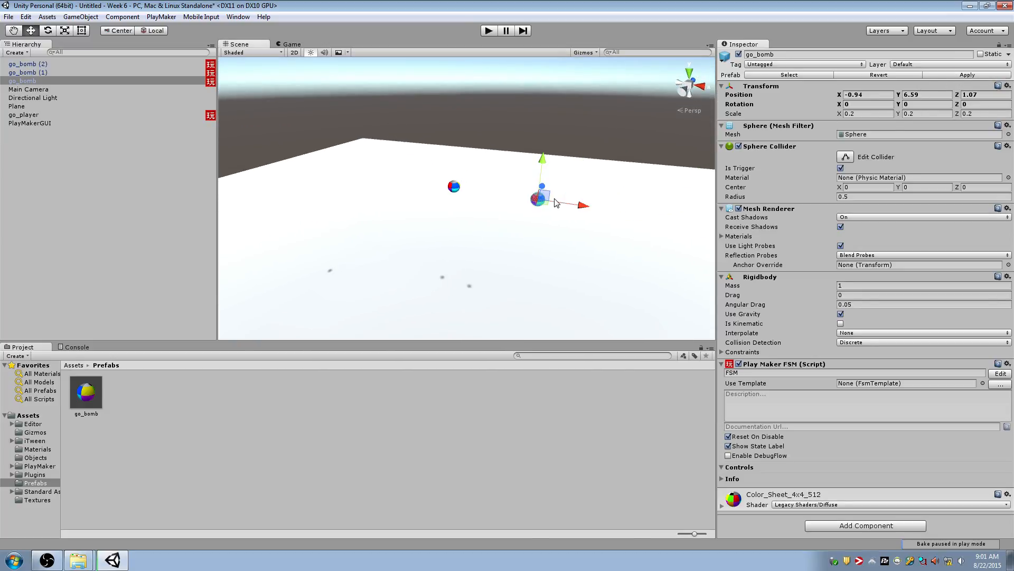
Set the original go_bomb's scale back to 1 on X, Y and Z
left_click(453, 189)
left_click(537, 199)
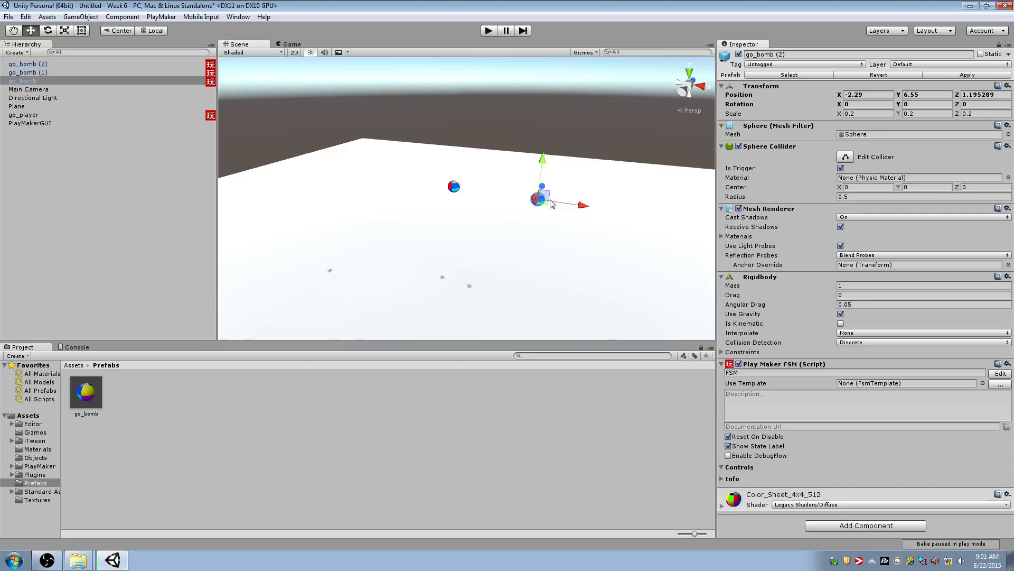
left_click(851, 114)
type("1")
left_click(916, 114)
type("1")
left_click(968, 114)
type("1")
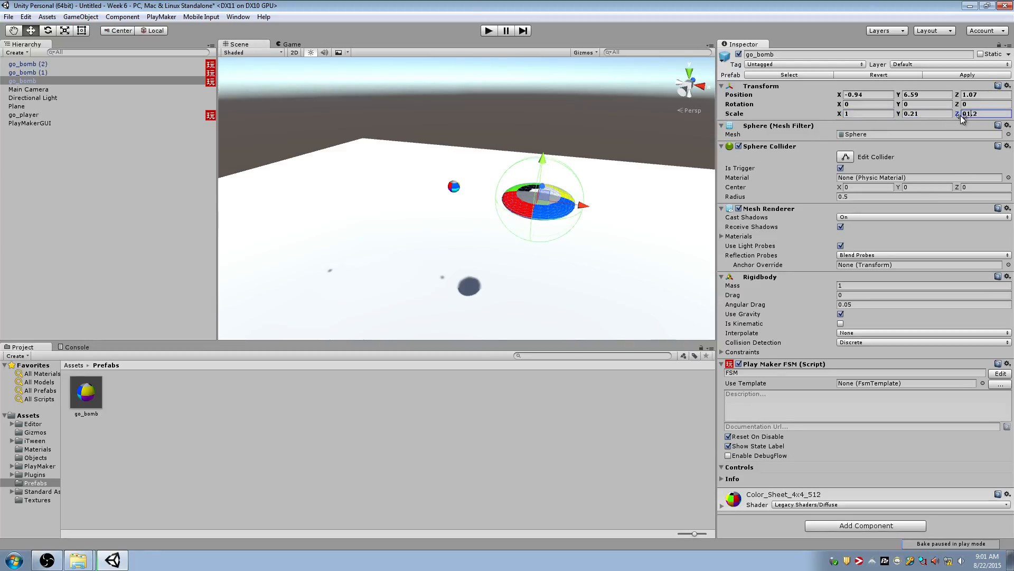
left_click(935, 114)
type("1")
left_click(995, 114)
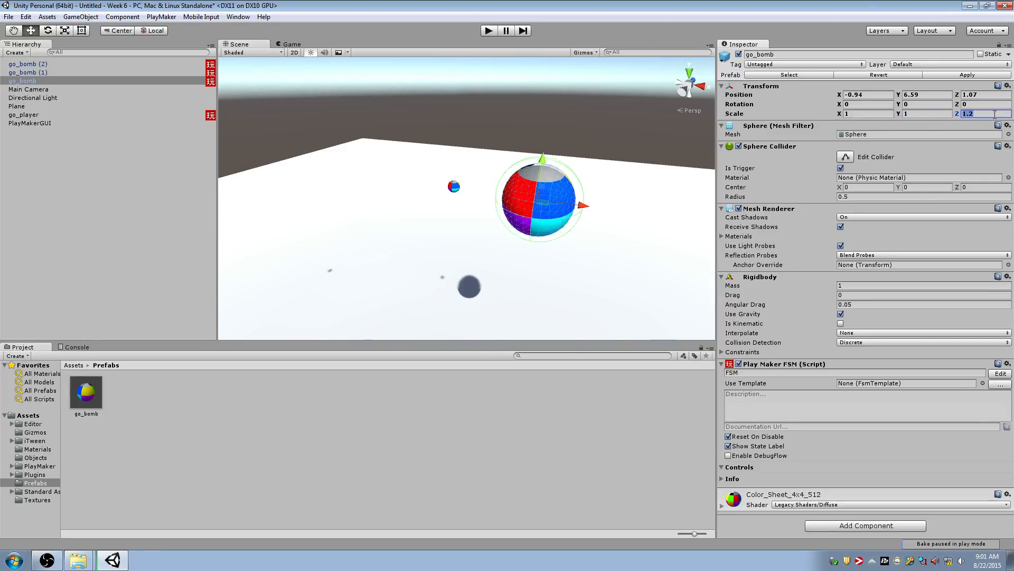
type("1")
Apply go_bomb's scale of 1 to the prefab and look over all three bombs
right_click_drag(388, 151, 338, 158)
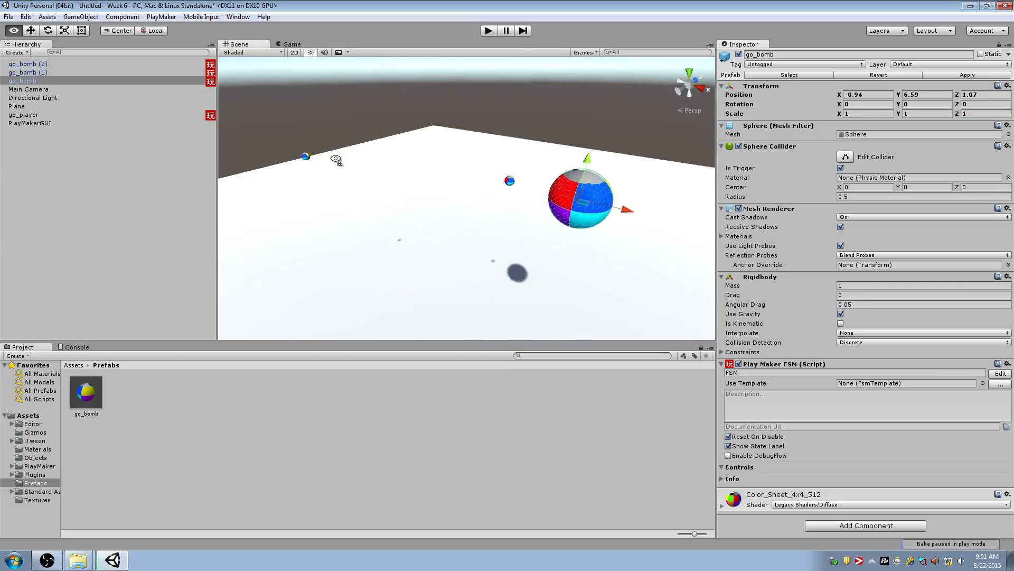
scroll(338, 159, "down", 3)
right_click_drag(503, 255, 534, 258)
right_click_drag(601, 241, 603, 236)
key("d")
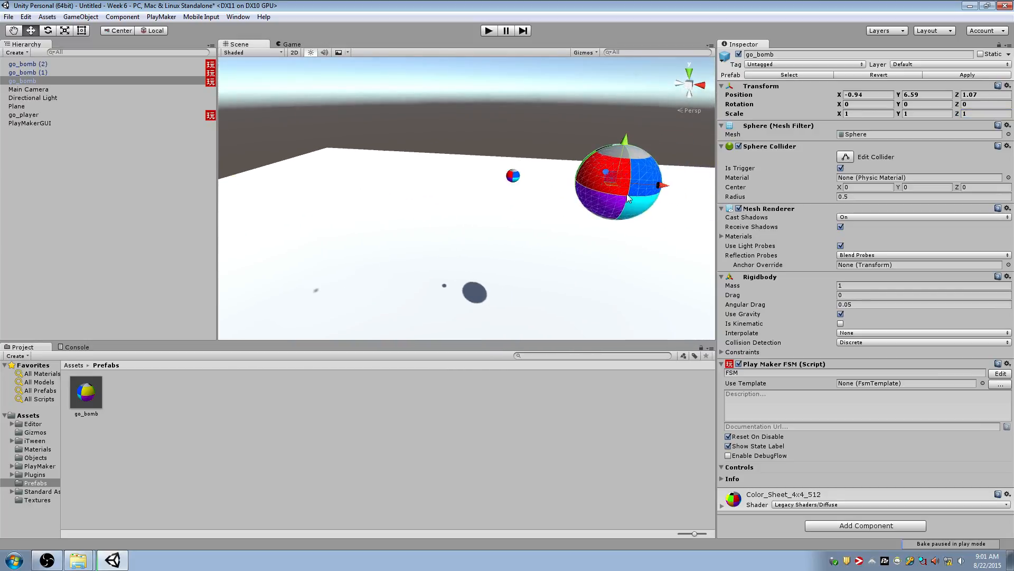
left_click(994, 76)
key("s")
right_click_drag(597, 190, 519, 214)
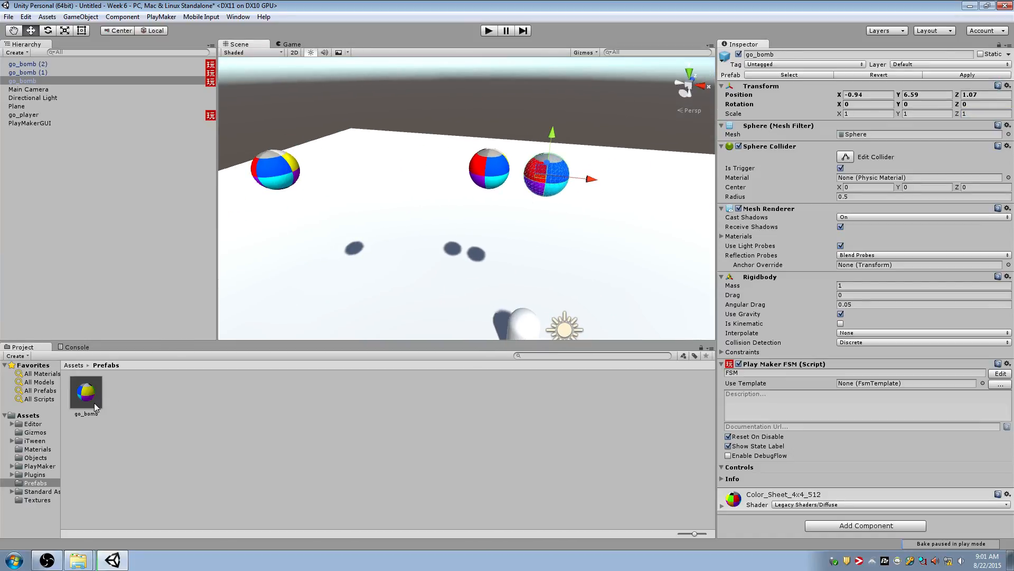
Set the go_bomb prefab asset's scale to 0.2 on X, Y and Z
left_click(87, 391)
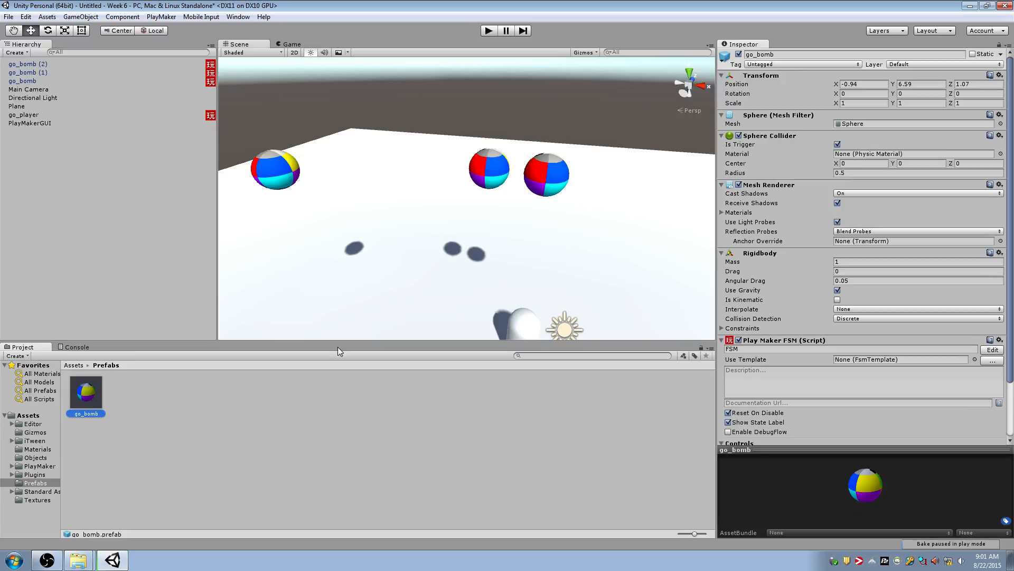
left_click(874, 101)
type(".2")
key("Tab")
type(".2")
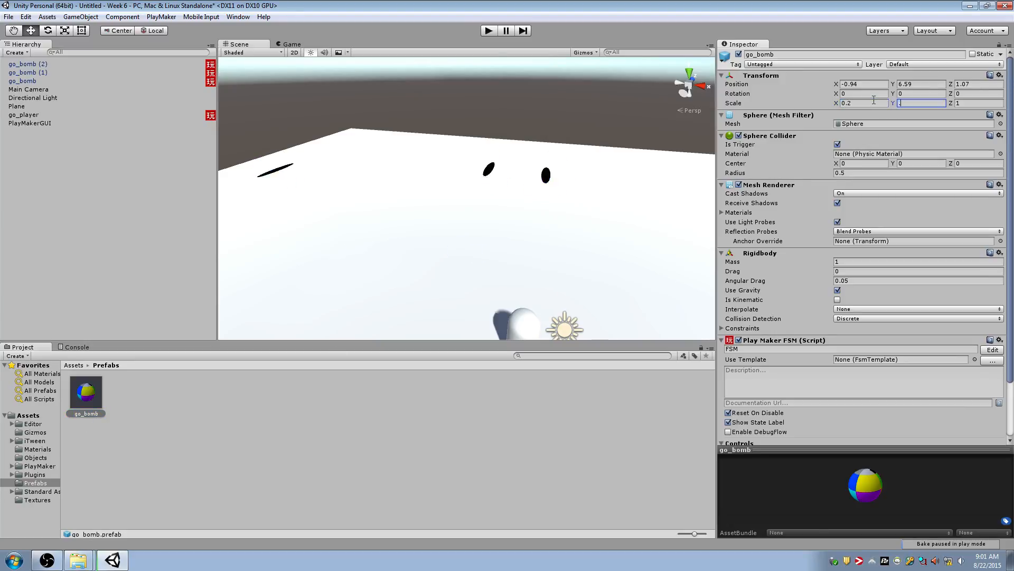
key("Tab")
type(".2")
key("Return")
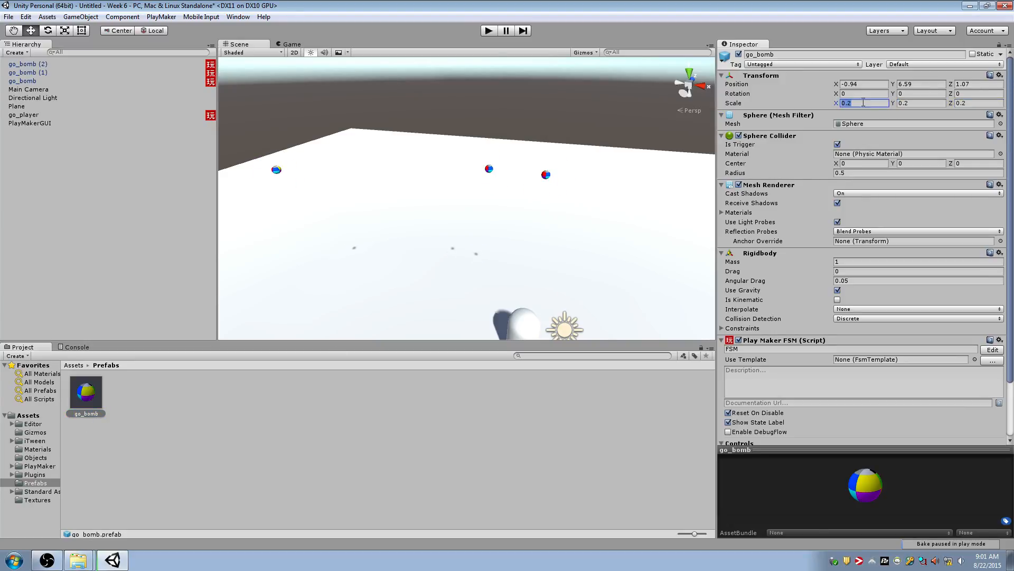
Restore the go_bomb prefab asset's scale to 1 on X, Y and Z
left_click_drag(836, 104, 788, 103)
left_click(871, 103)
type("1")
key("Tab")
type("1")
key("Tab")
type("1")
key("Return")
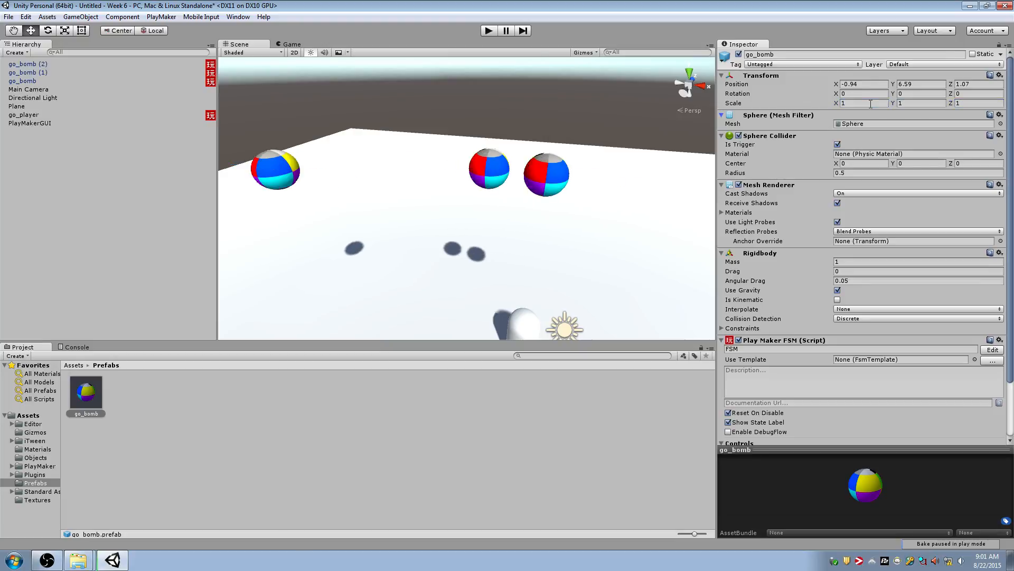
left_click_drag(503, 213, 528, 217, "alt")
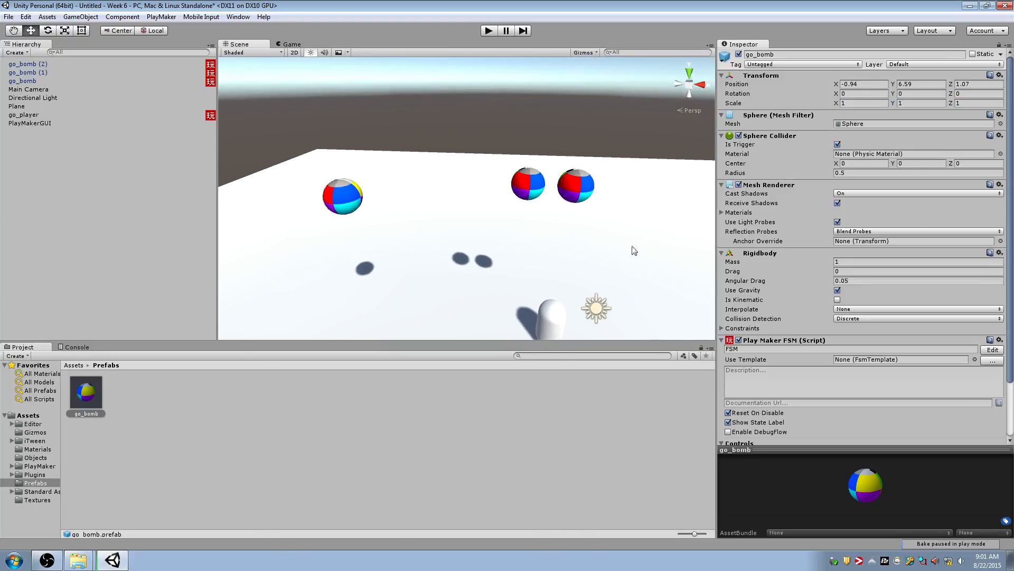
Disable Use Gravity on the go_bomb prefab's Rigidbody, then play-test the scene and stop it
left_click(98, 400)
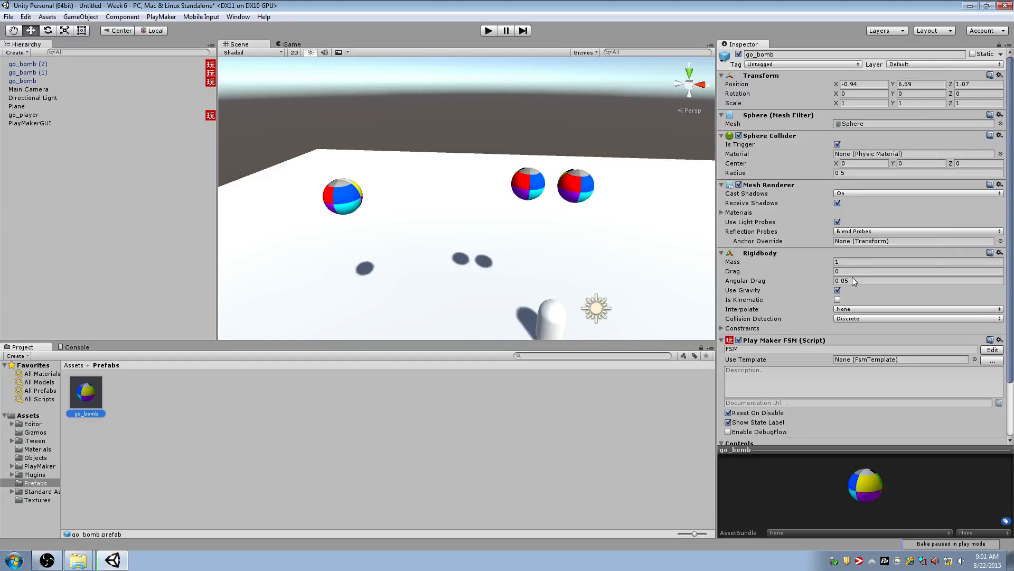
left_click(837, 290)
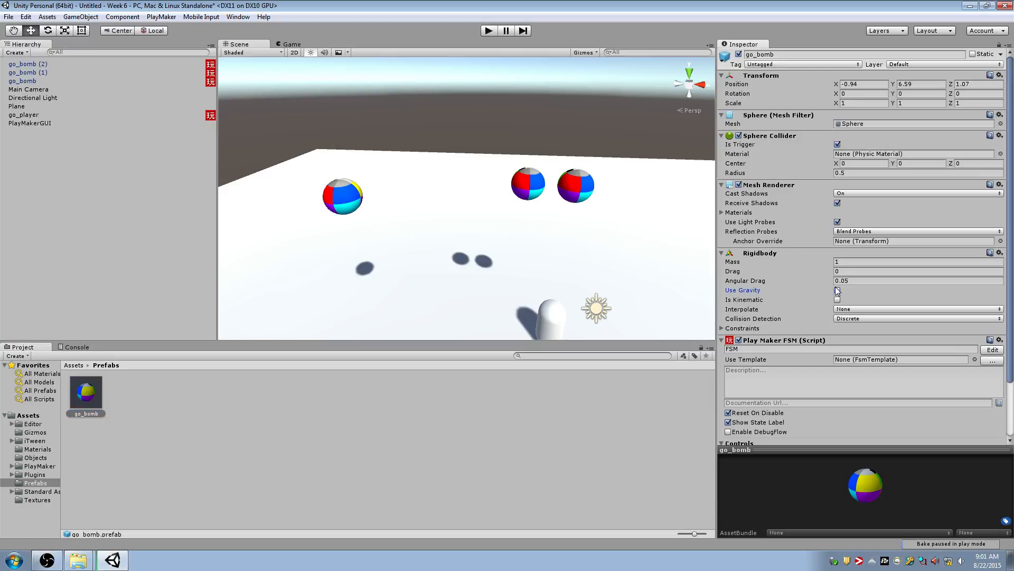
left_click(489, 30)
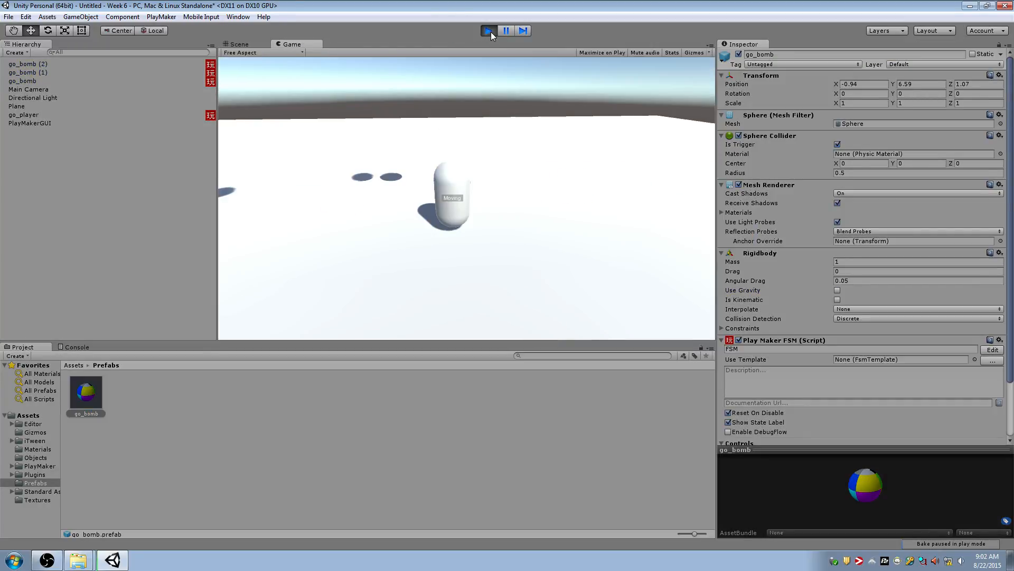
left_click(490, 31)
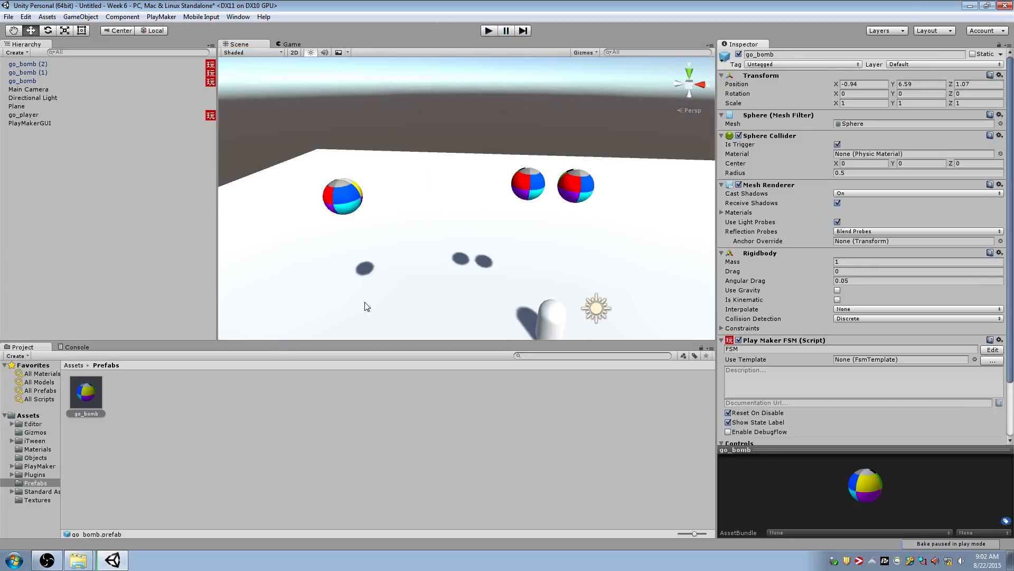
Re-enable Use Gravity on the go_bomb prefab and rename the prefab go_square
left_click(85, 399)
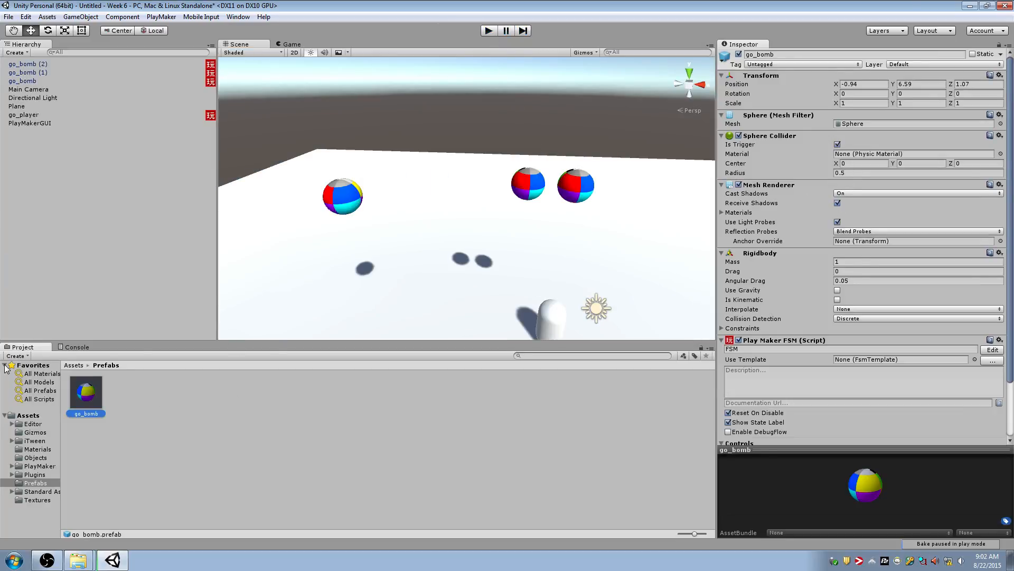
left_click(838, 290)
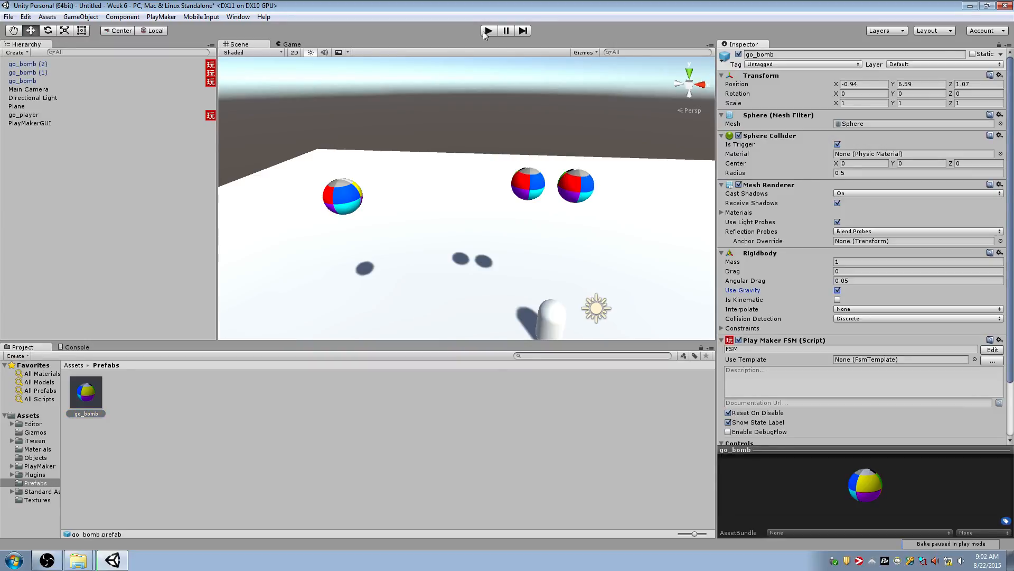
left_click(809, 55)
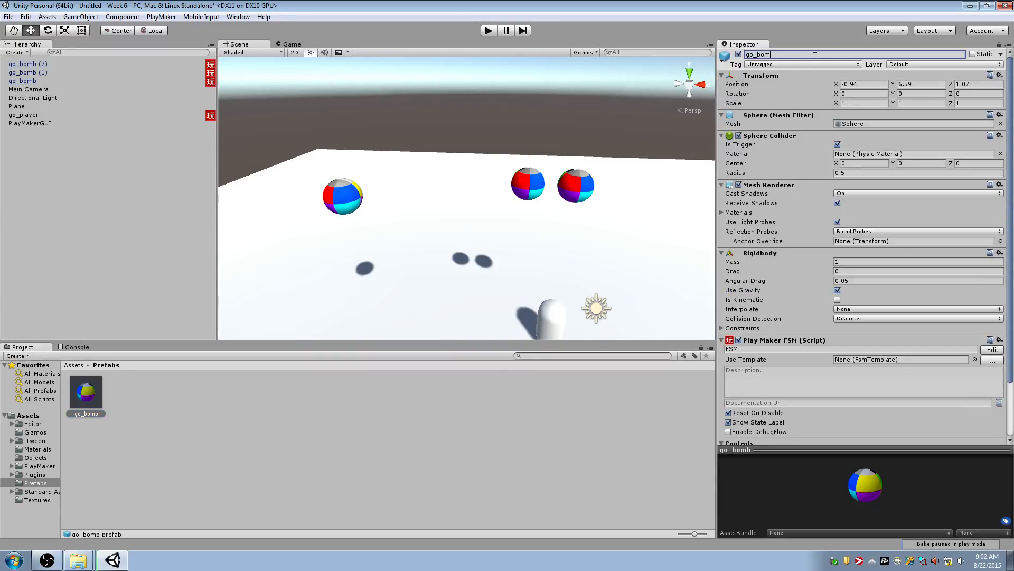
type("square")
key("Return")
Check the names of the three prefab instances in the scene and rename go_bomb (1) to go_cary
left_click(102, 81)
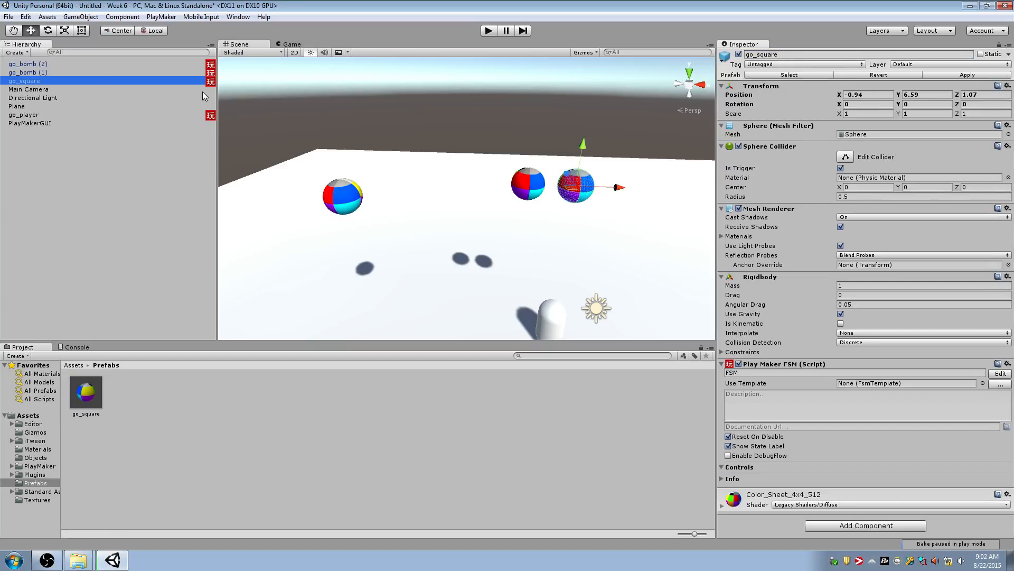
left_click(163, 73)
left_click(162, 65, "shift")
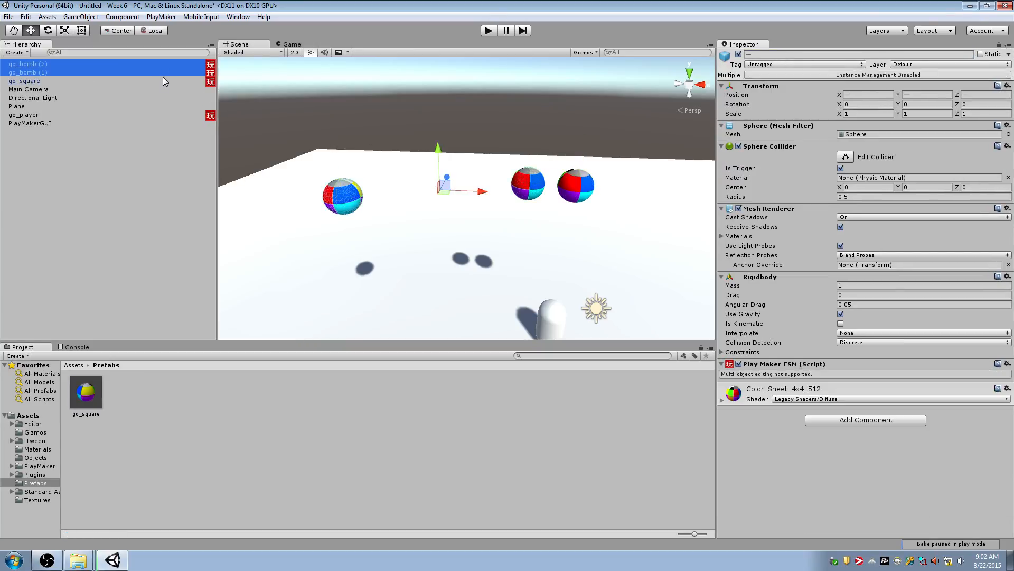
left_click(164, 81)
left_click(166, 72)
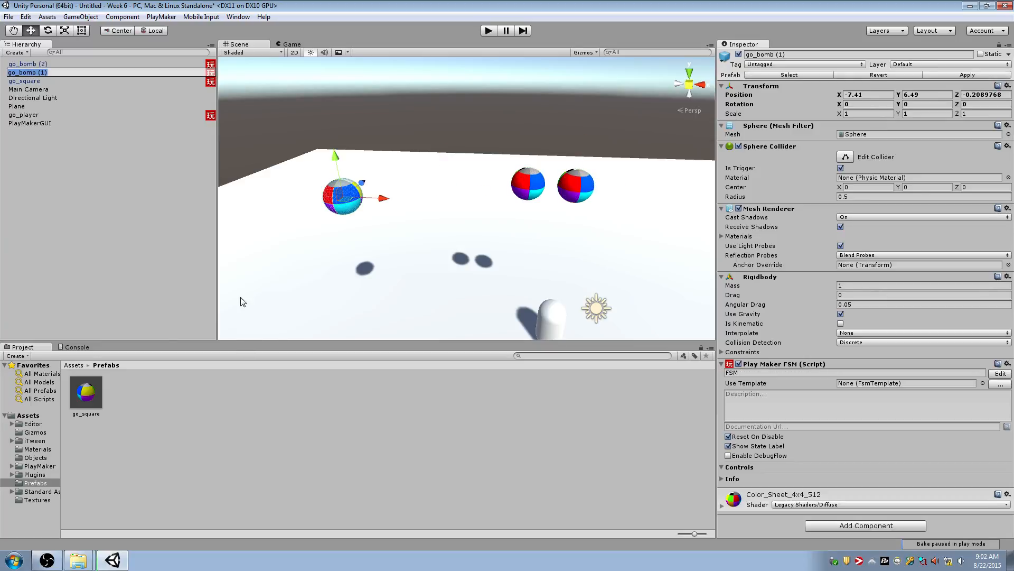
left_click(770, 53)
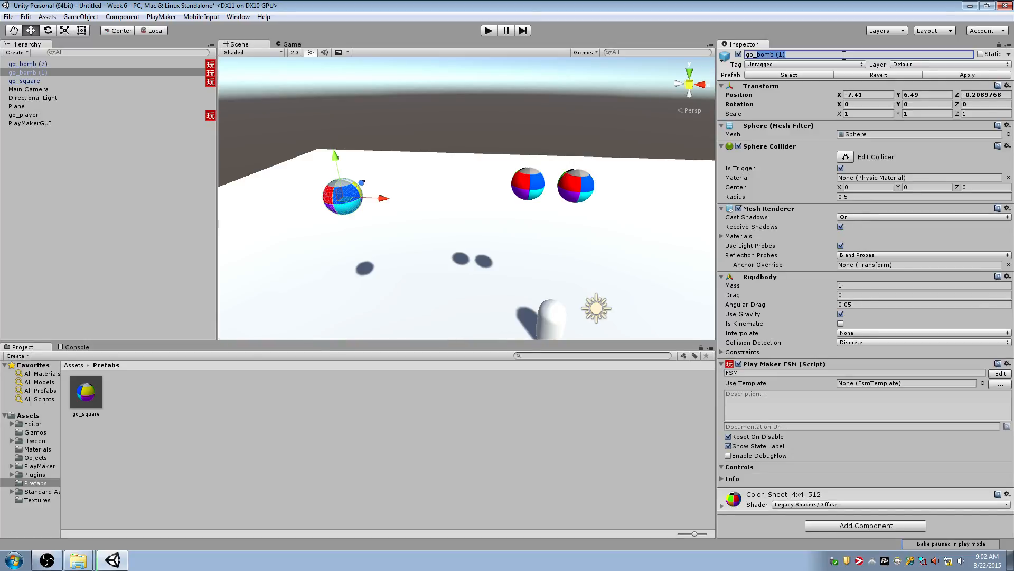
type("go_cary")
left_click(372, 458)
left_click(61, 73)
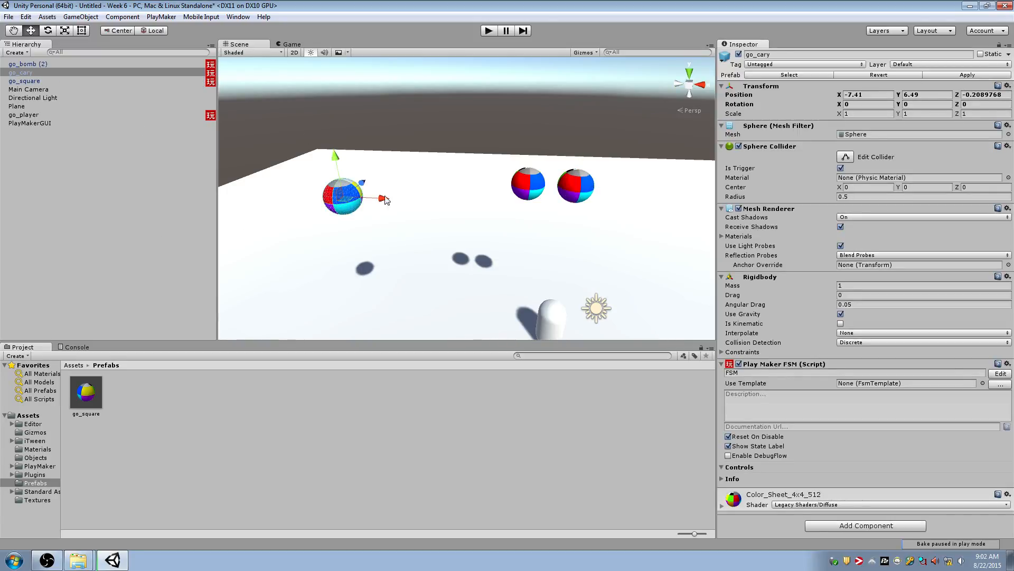
Move go_bomb (2) away from the other bombs onto the plane, at about X -0.83, Y 0.5, Z 12.19
left_click(517, 195)
key("f")
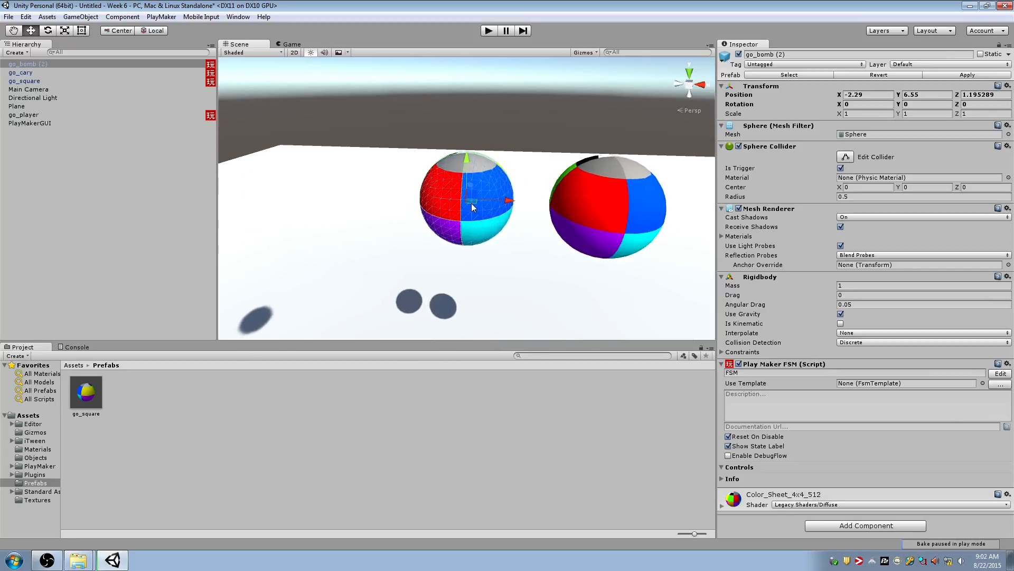
left_click_drag(472, 207, 376, 117)
key("f")
left_click_drag(423, 172, 677, 178, "alt")
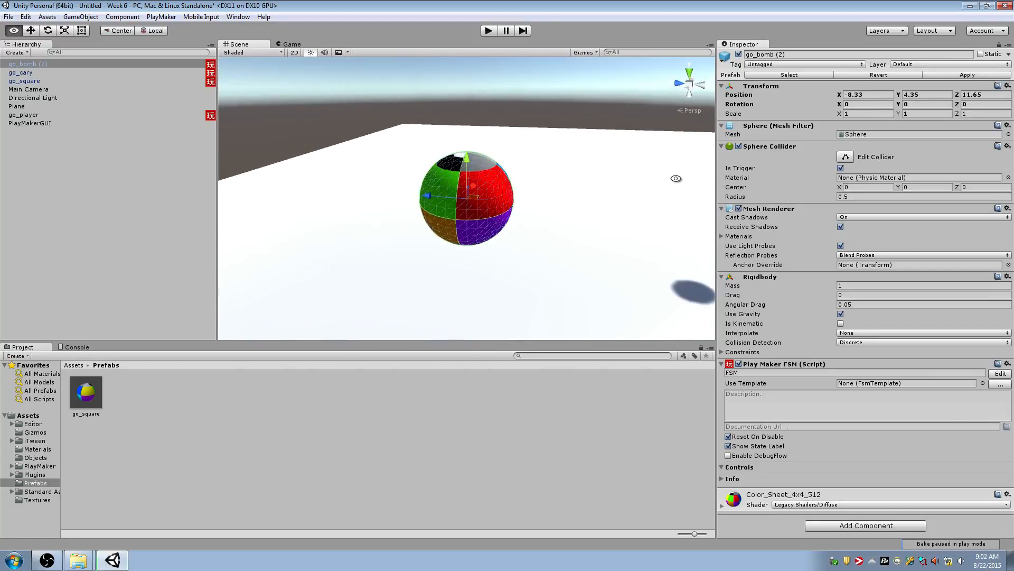
left_click_drag(471, 198, 427, 198, "ctrl+shift")
key("f")
scroll(429, 190, "down", 6)
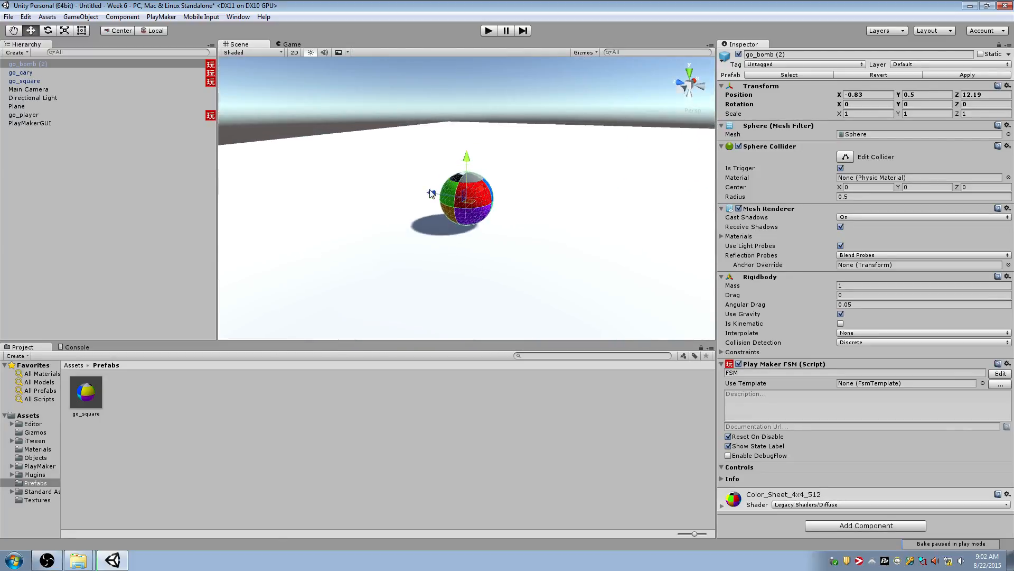
Open the go_square prefab's FSM and examine its Waiting For Player state
left_click(84, 397)
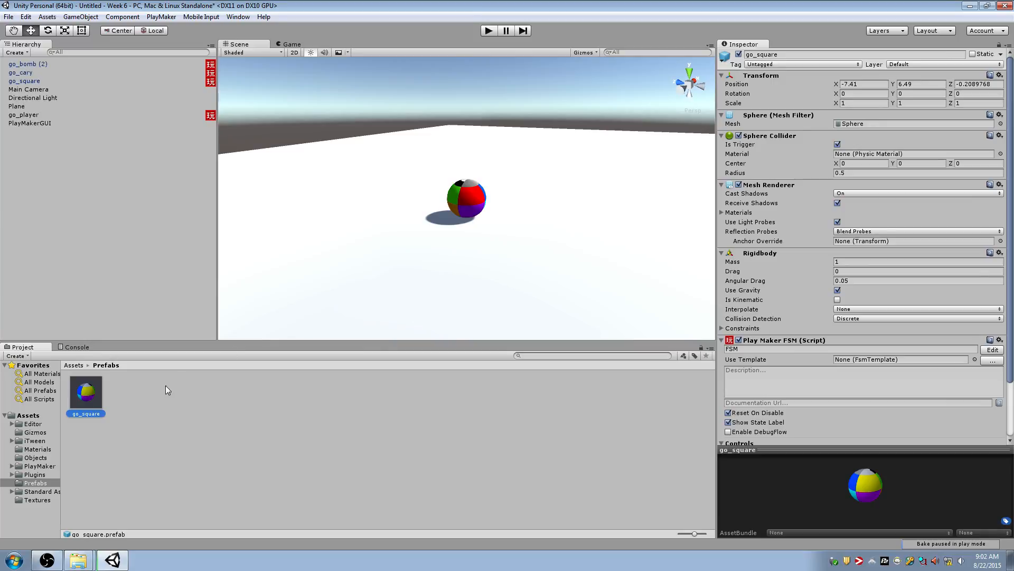
right_click(95, 400)
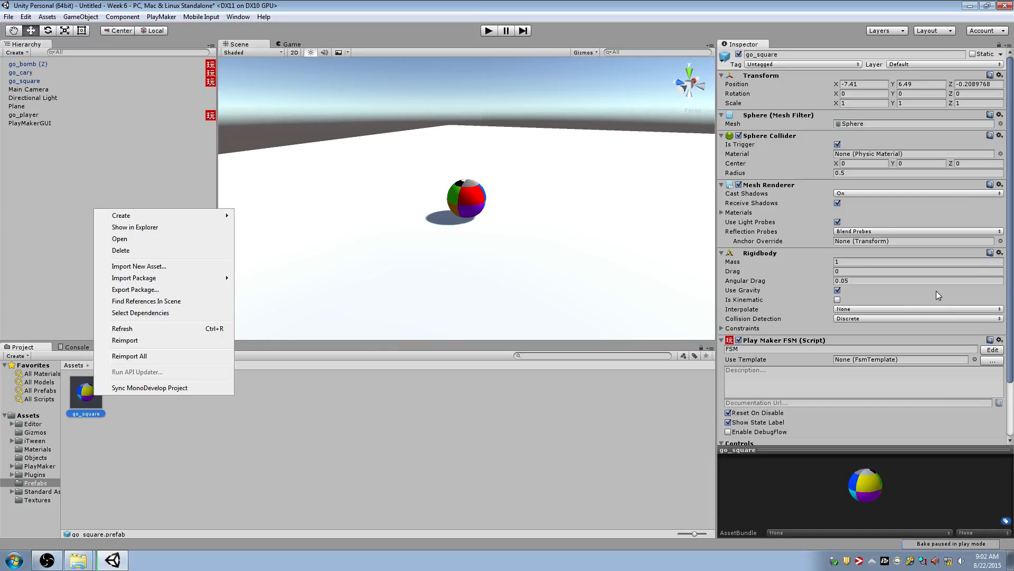
left_click_drag(1012, 269, 1012, 323)
left_click(989, 285)
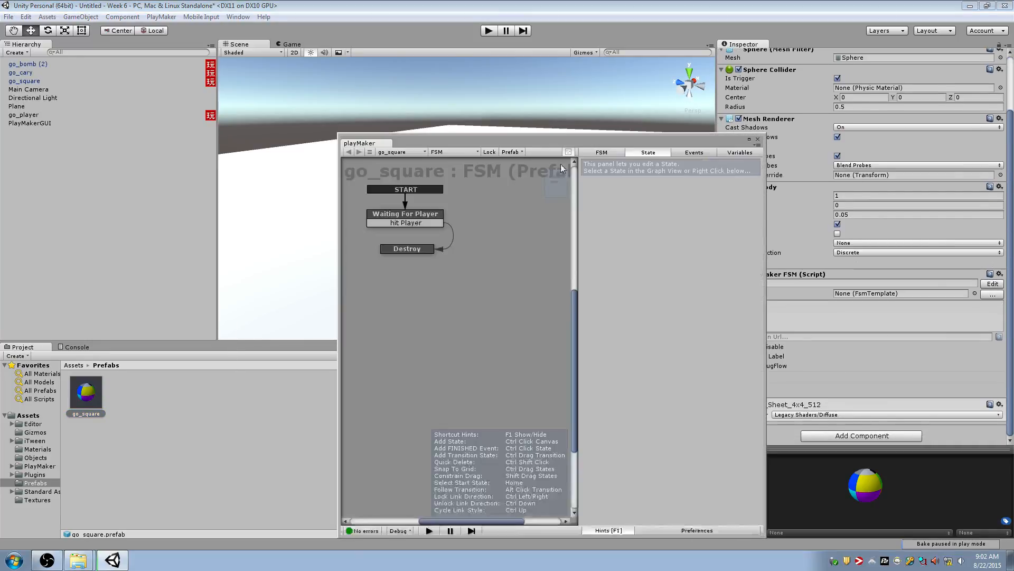
left_click_drag(426, 142, 339, 259)
left_click(334, 291)
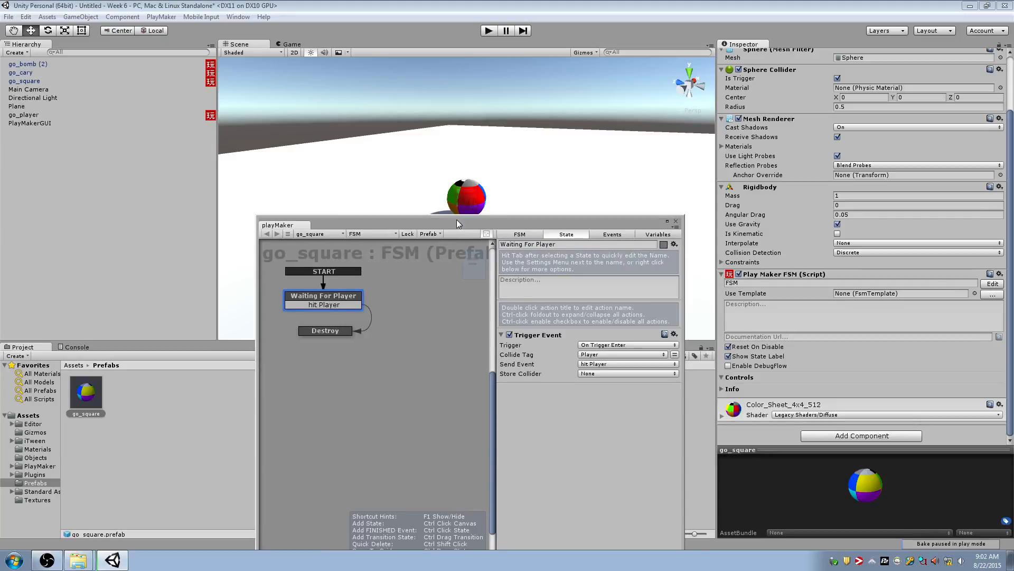
left_click_drag(456, 250, 361, 253)
left_click_drag(426, 254, 792, 87)
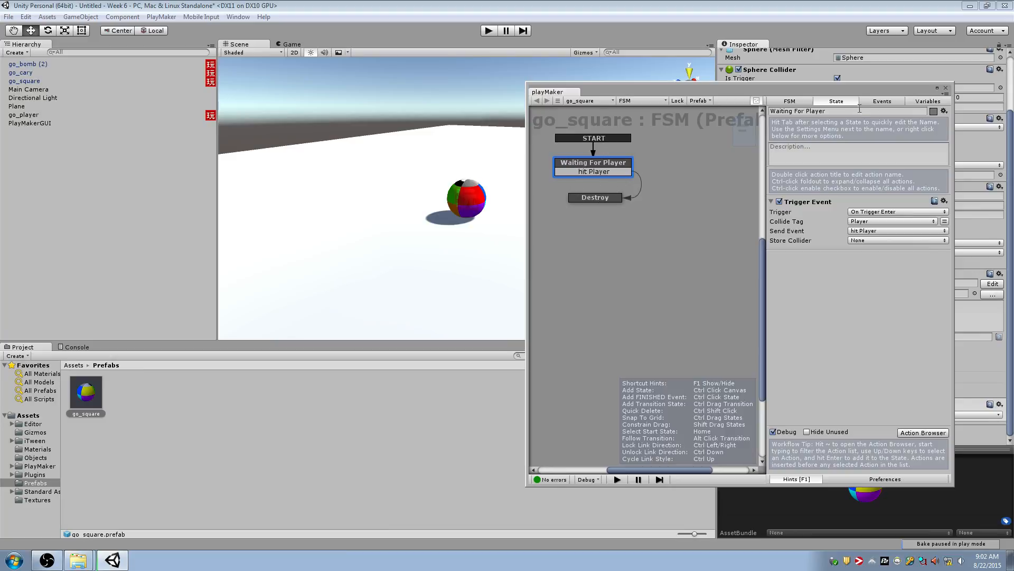
left_click(945, 88)
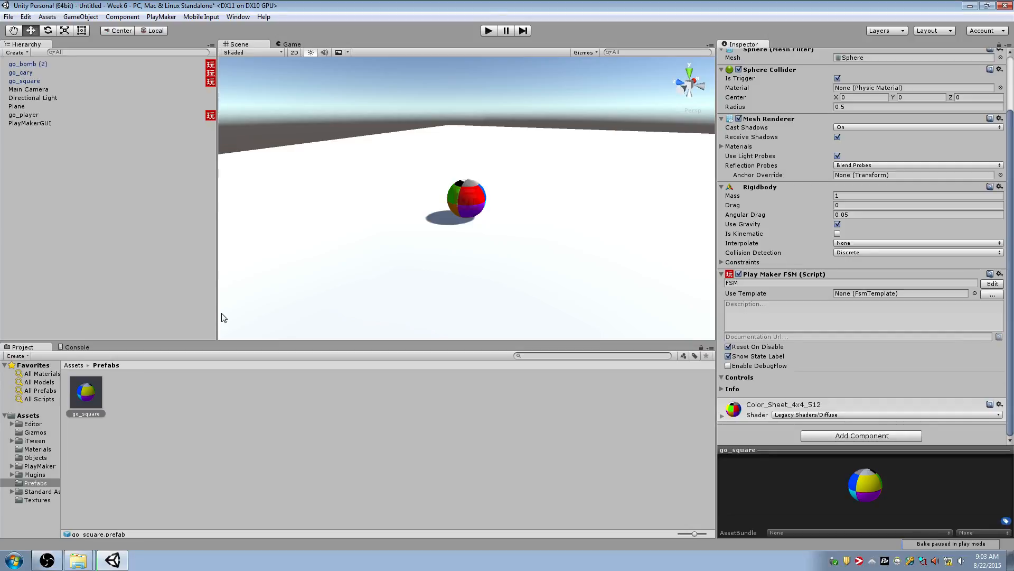
Delete the go_square, go_cary and go_bomb (2) instances from the scene
double_click(192, 72)
key("d")
right_click_drag(504, 166, 418, 171)
key("s")
left_click(76, 81)
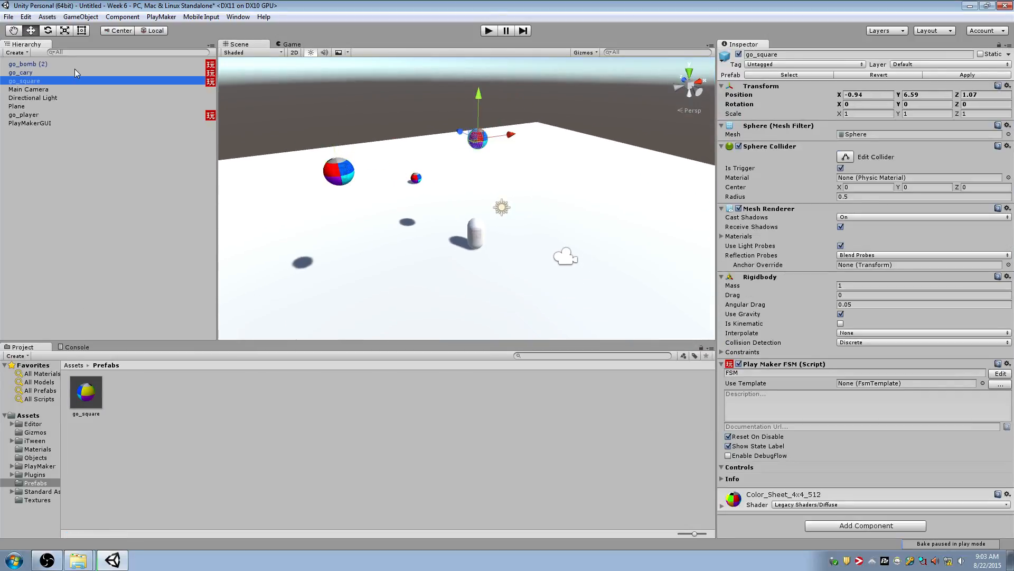
left_click(74, 69, "ctrl")
left_click(85, 63, "ctrl")
key("Delete")
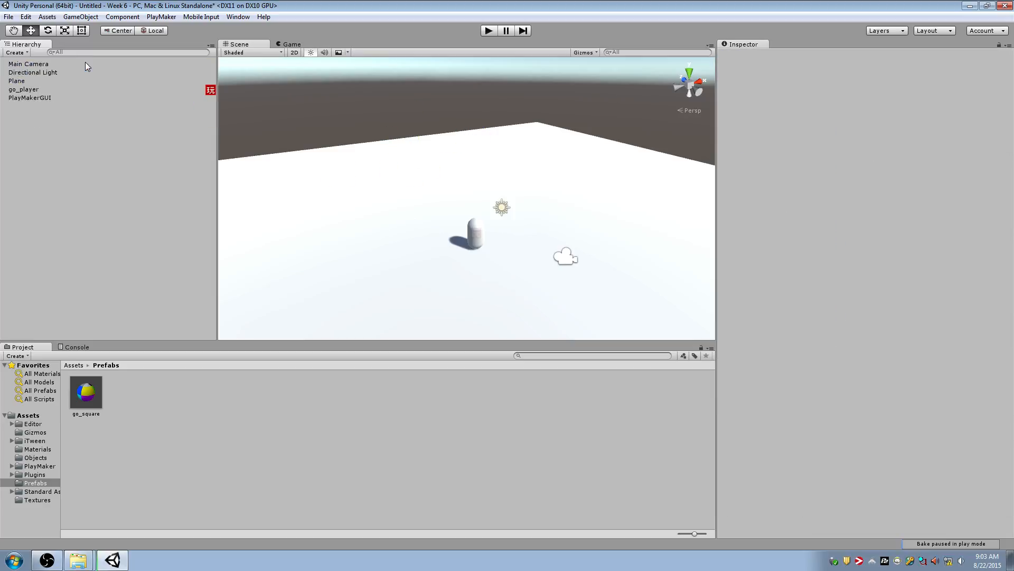
Place several go_square prefab instances in the scene, raising the first one to about 0.94 on Y
left_click_drag(82, 404, 433, 203)
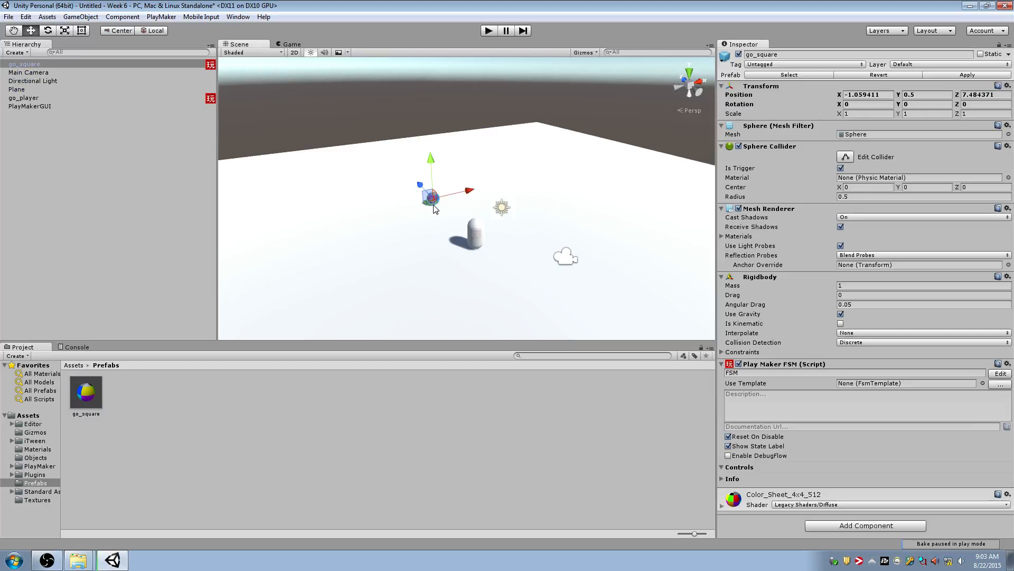
key("f")
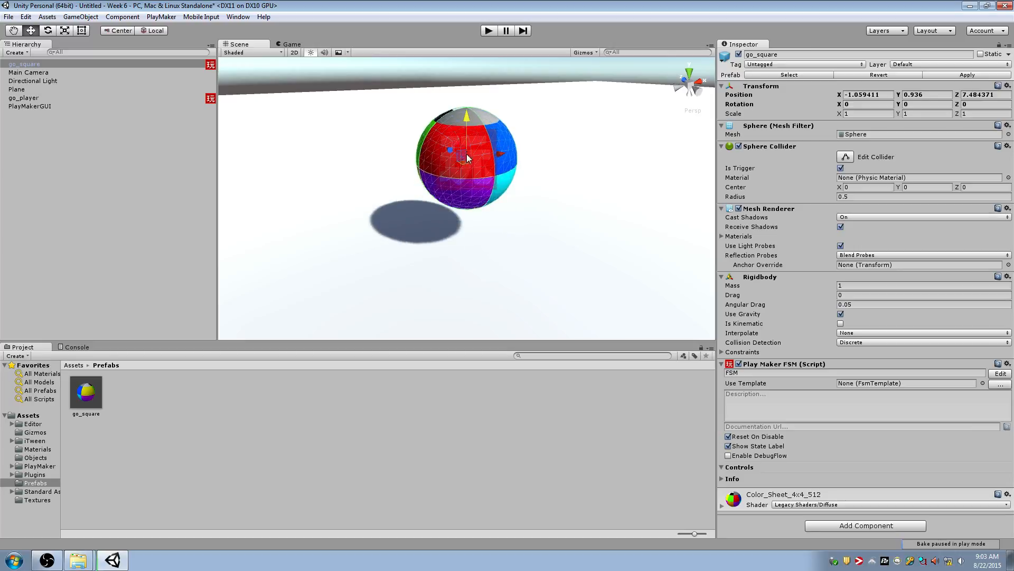
key("Delete")
left_click_drag(87, 396, 367, 274)
left_click_drag(80, 392, 388, 268)
Delete all the newly placed go_square instances from the scene
left_click(364, 210)
key("Delete")
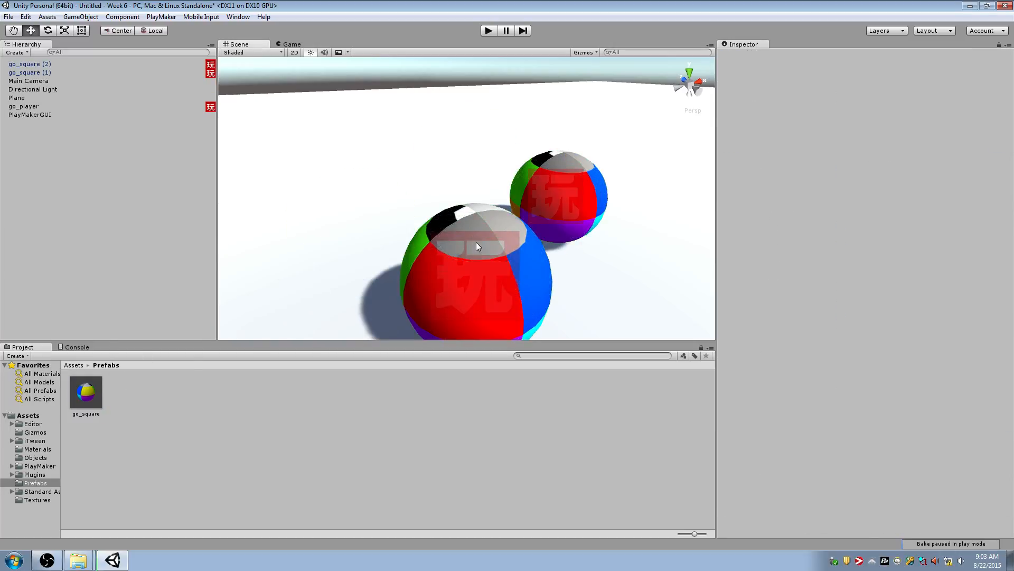
left_click(476, 243)
key("Delete")
left_click(539, 198)
key("Delete")
right_click_drag(425, 198, 517, 207)
key("s")
left_click(90, 390)
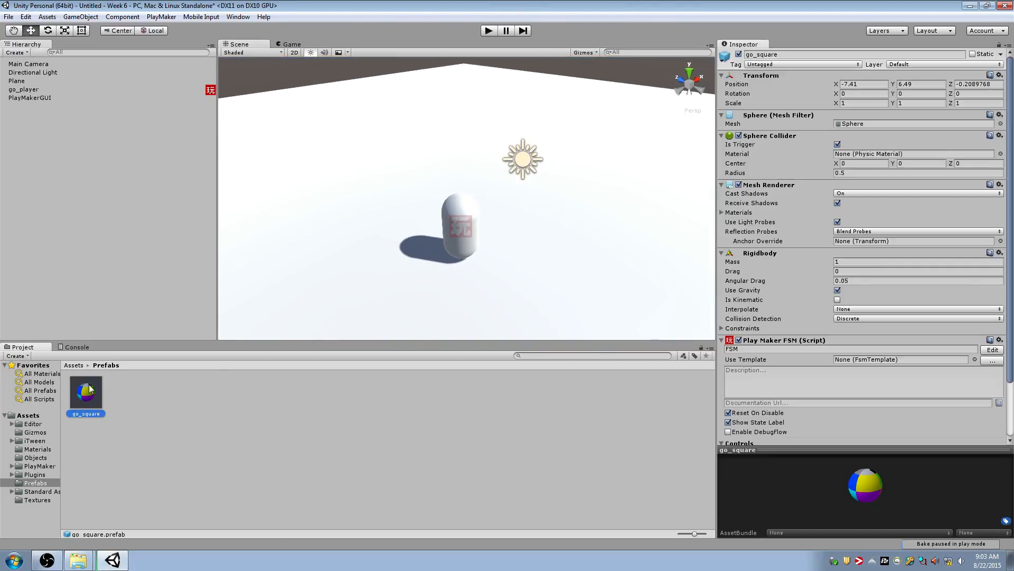
left_click(448, 227)
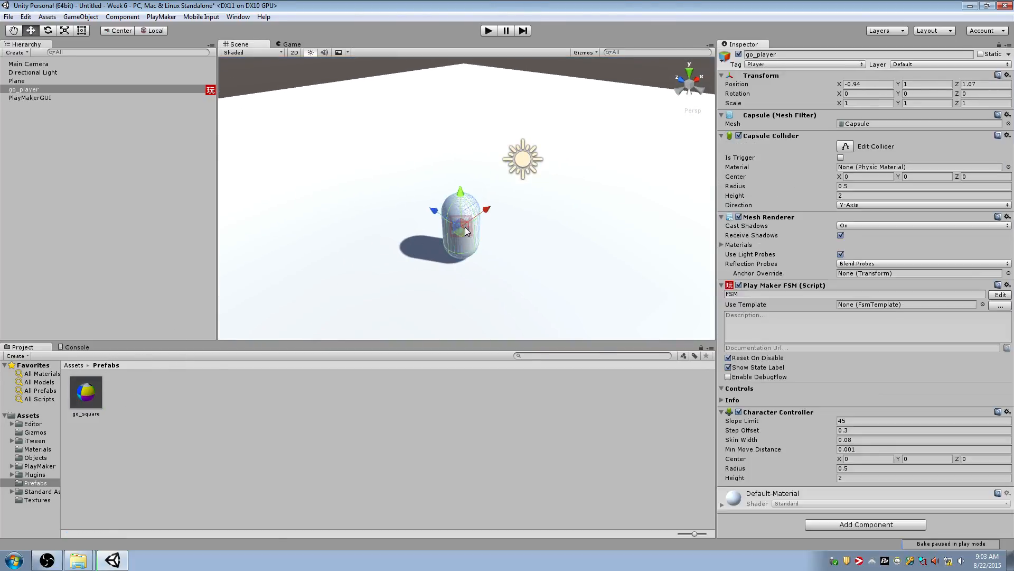
right_click_drag(465, 227, 584, 217)
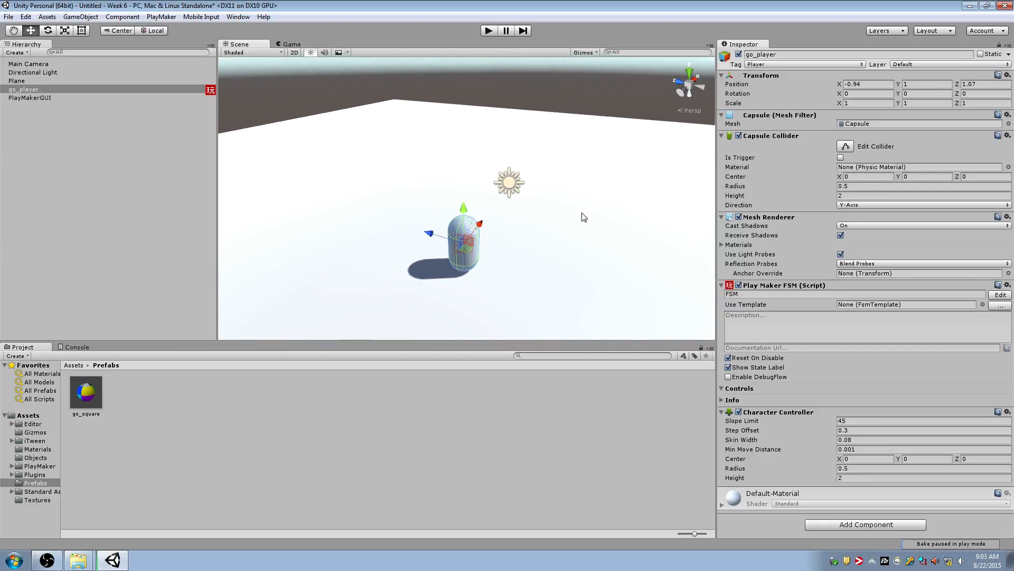
Add a cube to the scene and raise it above the player to about 6.34 on Y
left_click(81, 17)
mouse_move(119, 53)
left_click(259, 52)
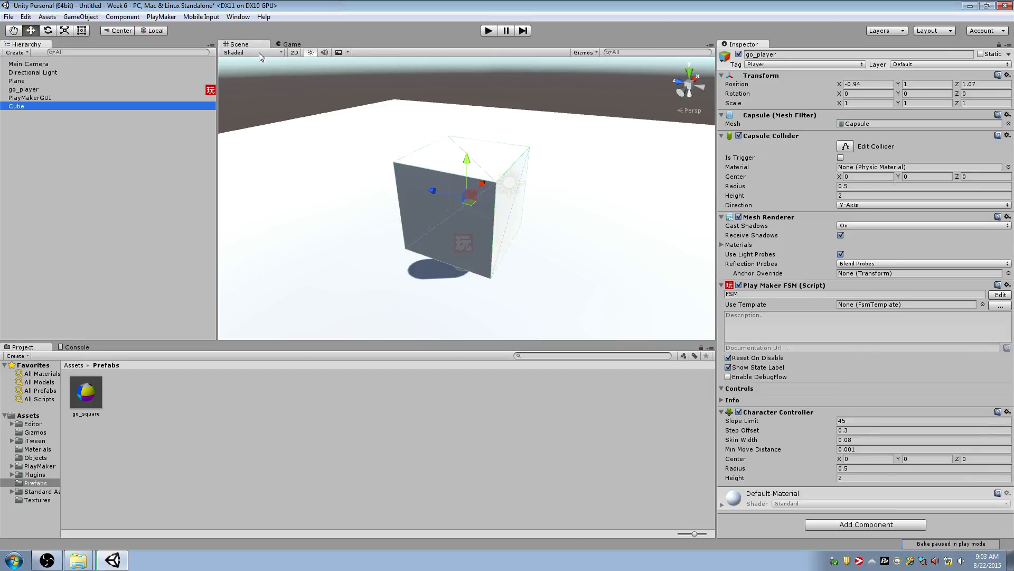
left_click_drag(459, 158, 470, 57)
right_click_drag(502, 165, 489, 120)
scroll(490, 120, "down", 3)
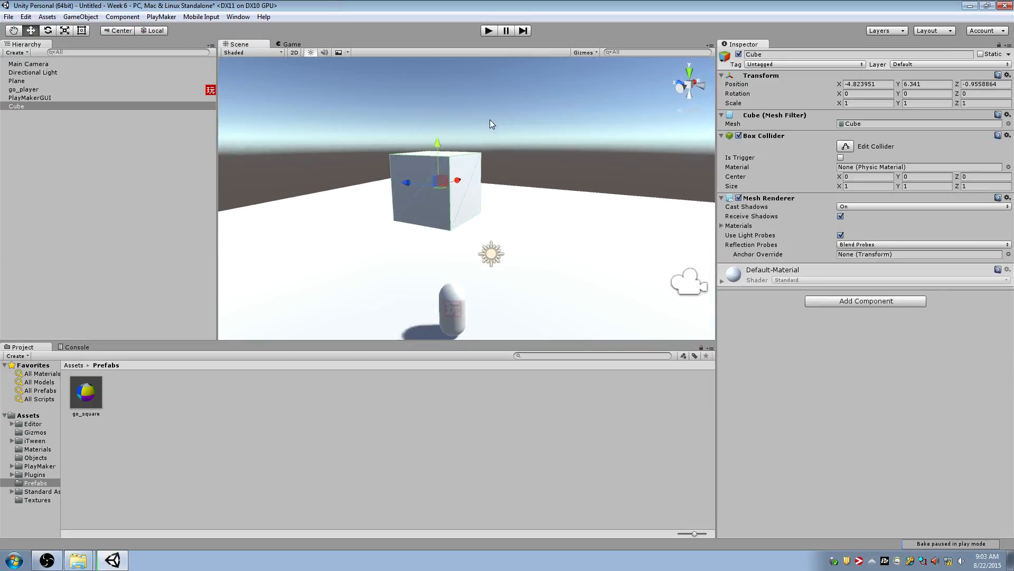
Apply the Cube_Green material from the Materials folder to the cube
key("f")
left_click_drag(515, 198, 418, 214, "alt")
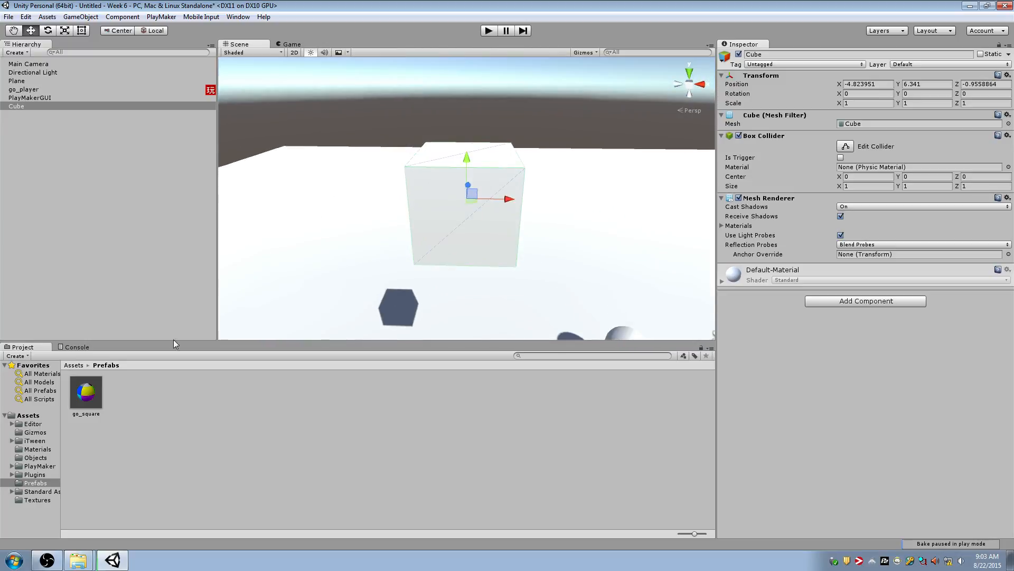
left_click(37, 448)
left_click_drag(409, 395, 602, 197)
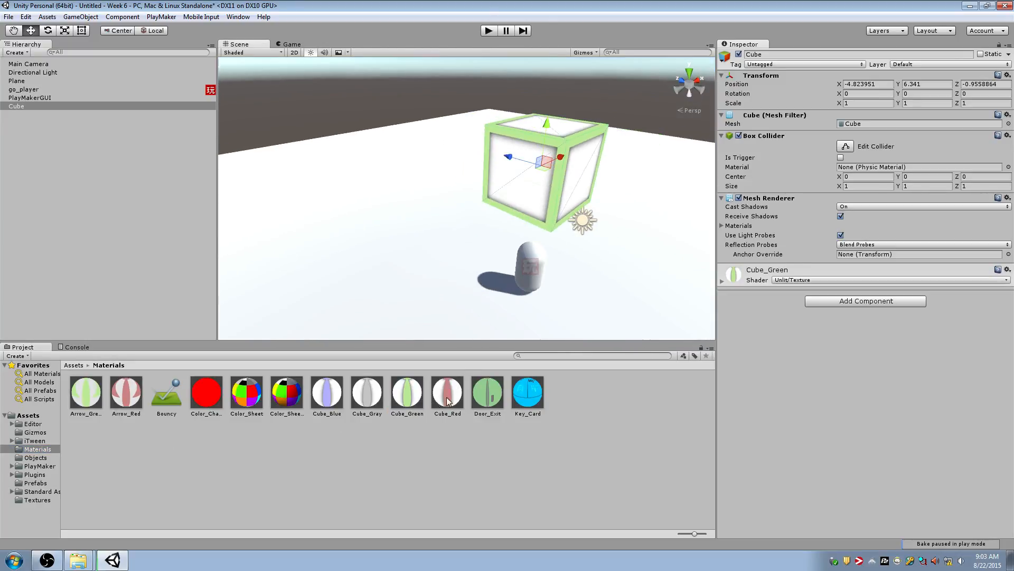
Change the Cube_Green material's shader to Standard
left_click(408, 393)
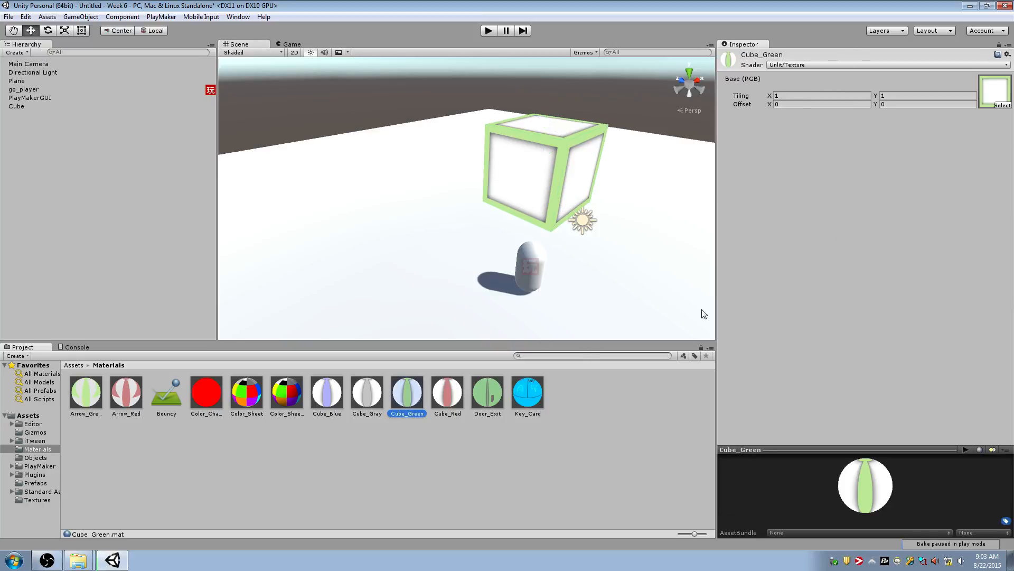
left_click(860, 64)
left_click(834, 78)
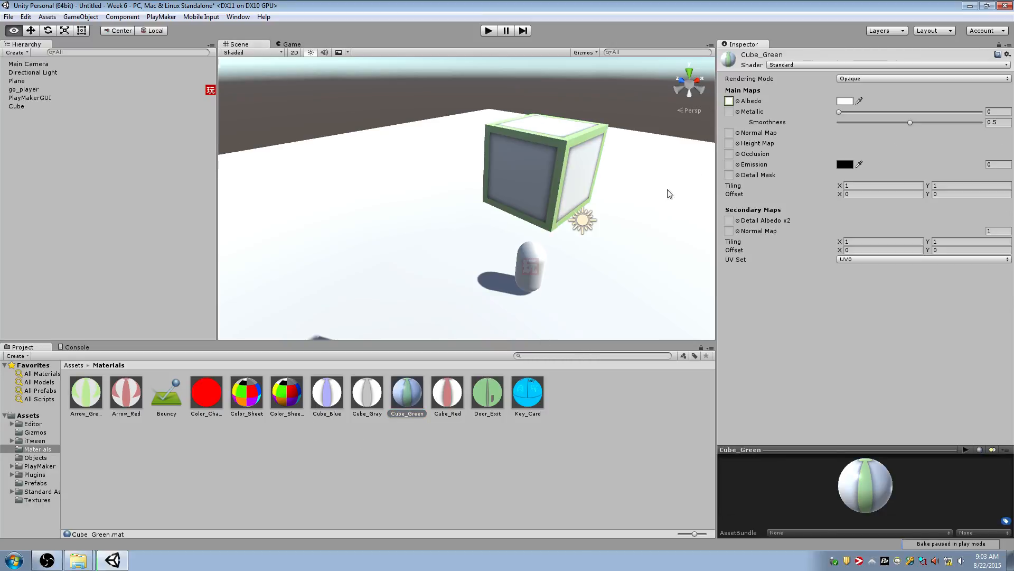
left_click_drag(667, 191, 595, 227, "alt")
right_click_drag(595, 227, 594, 226)
left_click(792, 65)
left_click(757, 89)
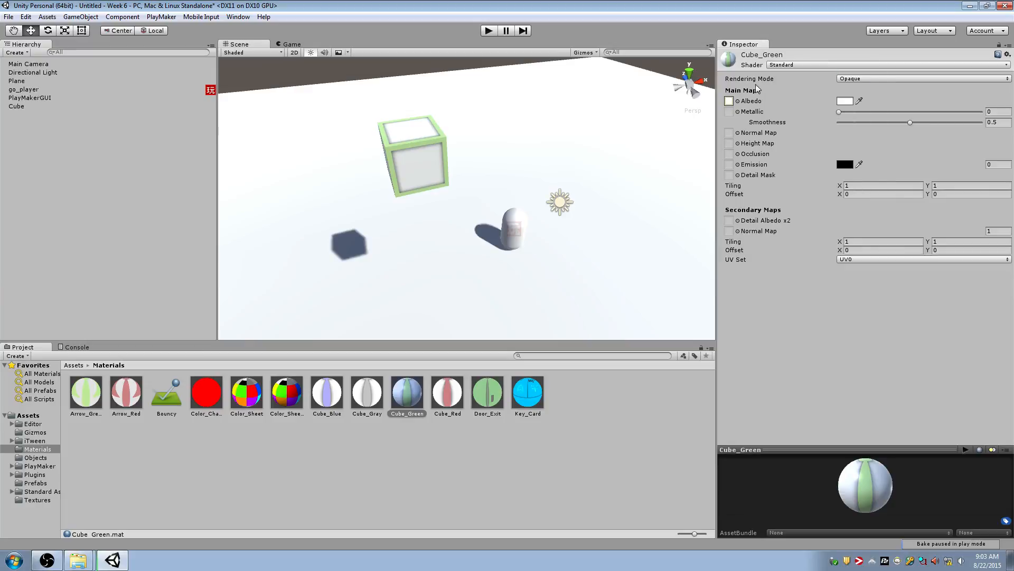
Rename the green cube in the scene as go_spawner
left_click_drag(420, 181, 526, 209, "alt")
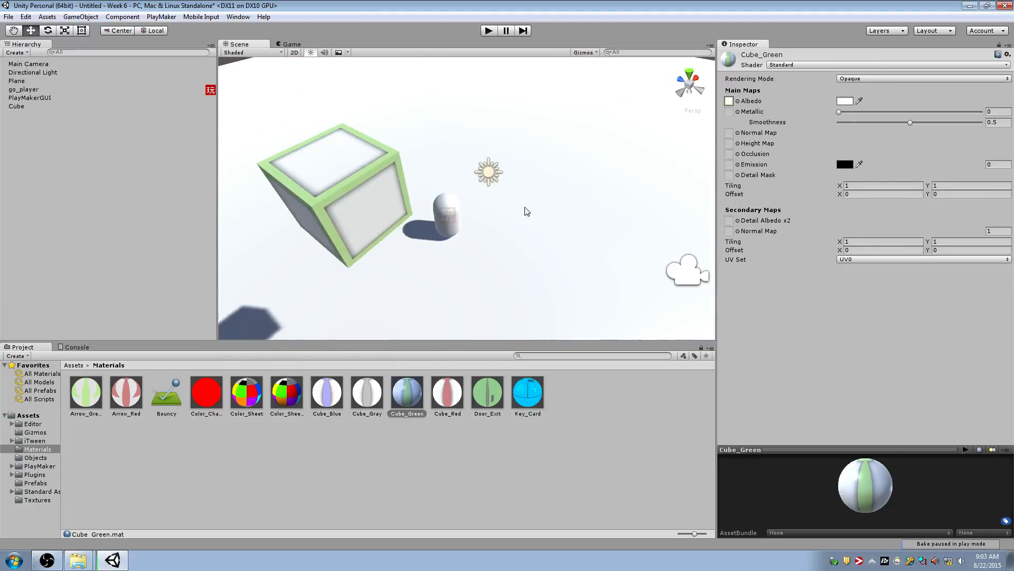
left_click(379, 203)
key("f")
left_click_drag(379, 203, 389, 165, "alt")
left_click_drag(561, 169, 420, 161, "alt")
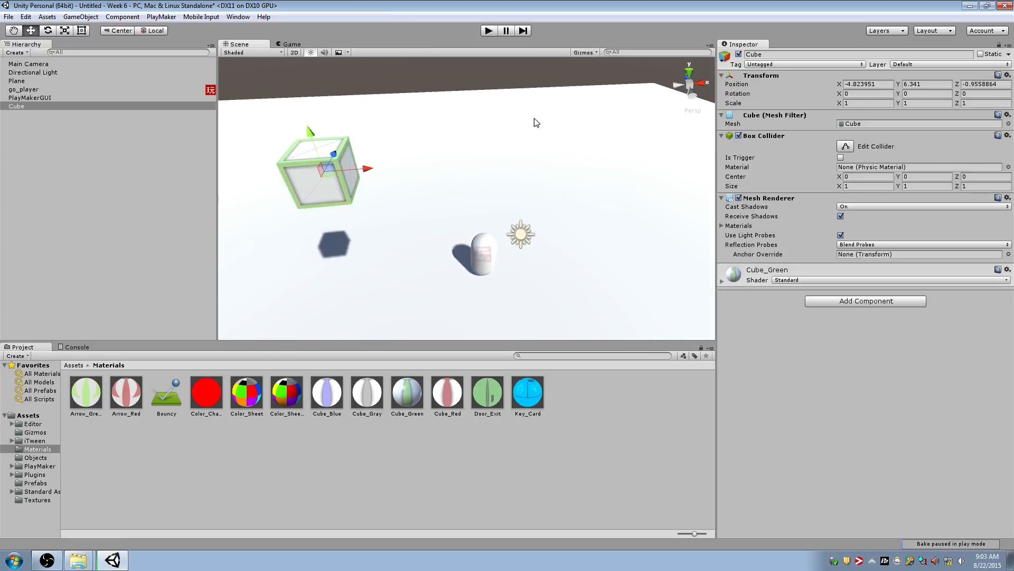
left_click(827, 54)
type("go_spawner")
key("Return")
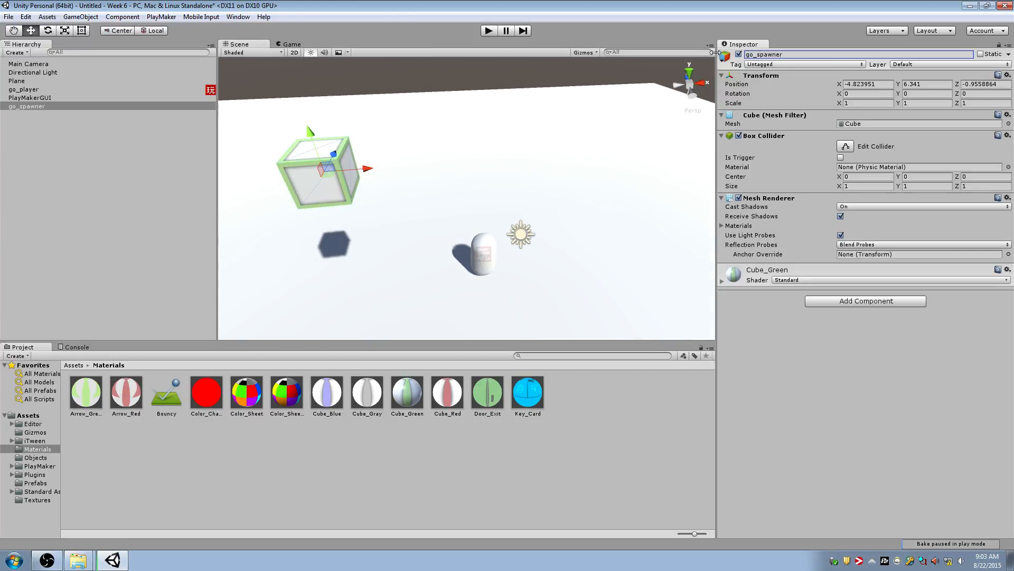
Move go_spawner sideways toward the player and higher, to about -1.8 on X and 7.81 on Y
left_click_drag(361, 168, 508, 165)
left_click_drag(474, 130, 475, 69)
left_click_drag(491, 112, 605, 142, "alt")
left_click_drag(445, 163, 700, 121, "alt")
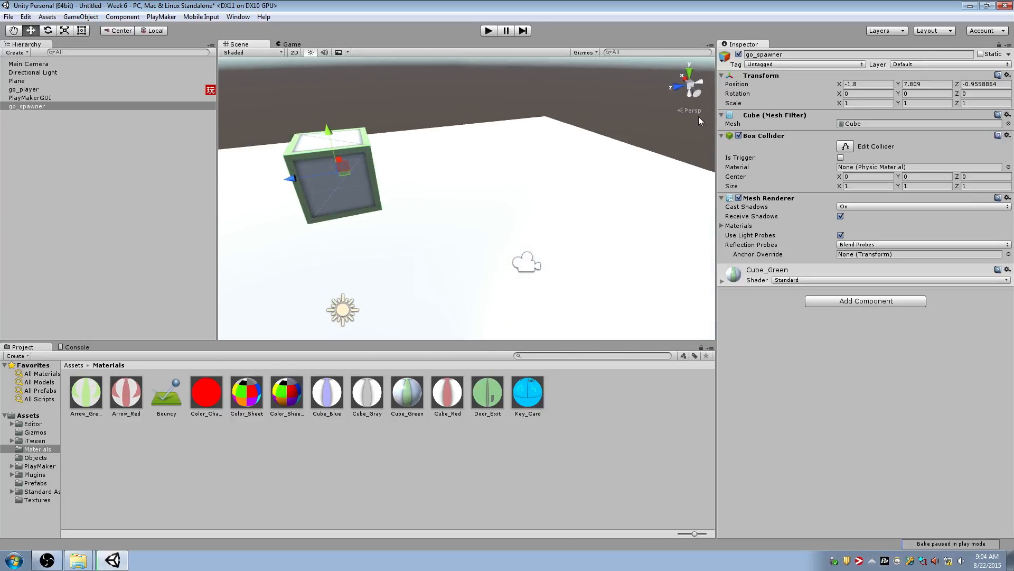
Add a PlayMakerFSM component to go_spawner
left_click(854, 302)
type("fs")
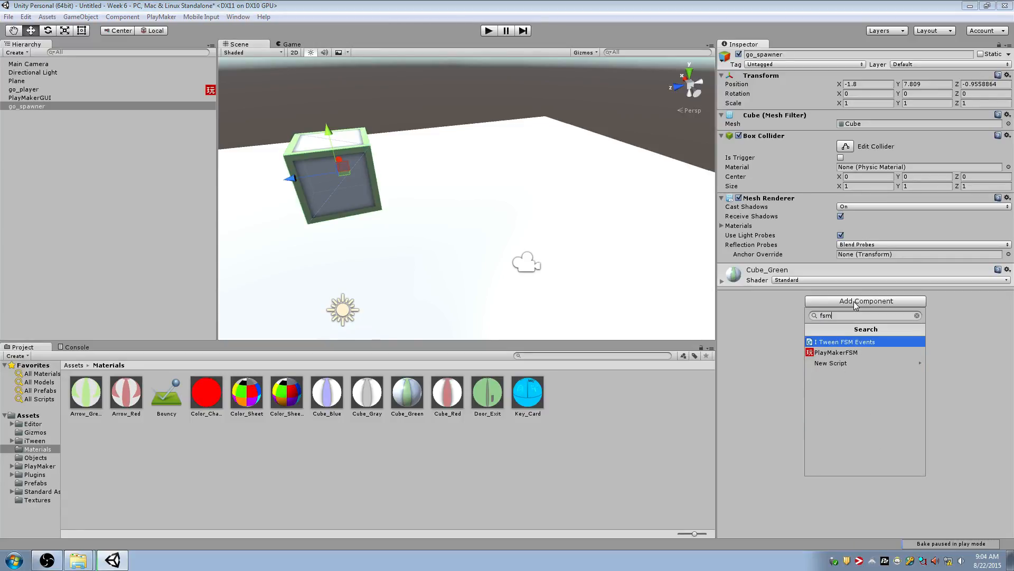
type("m")
key("Down")
key("Return")
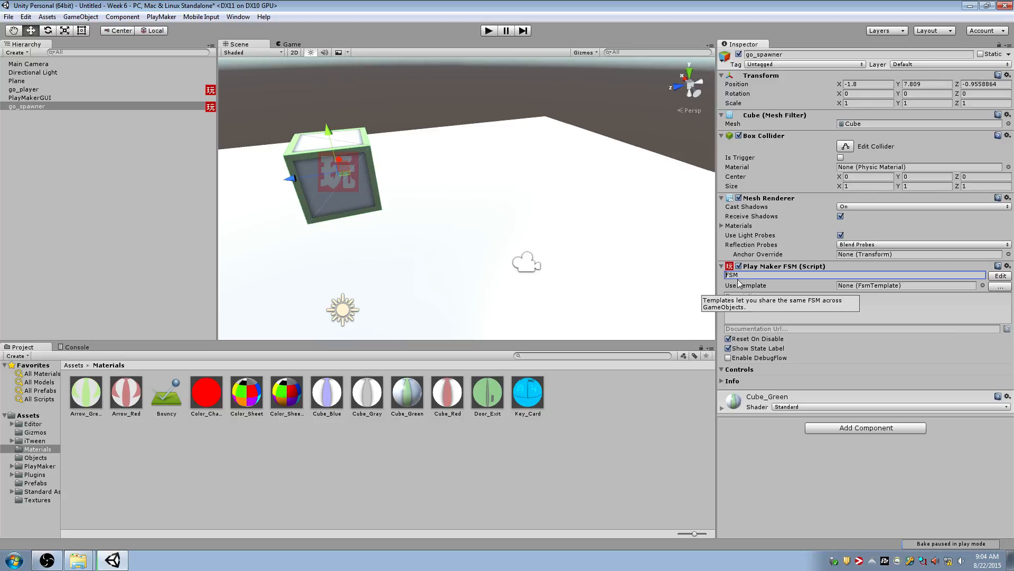
Name go_spawner's new FSM Spawning and open it in the PlayMaker editor
left_click(743, 274)
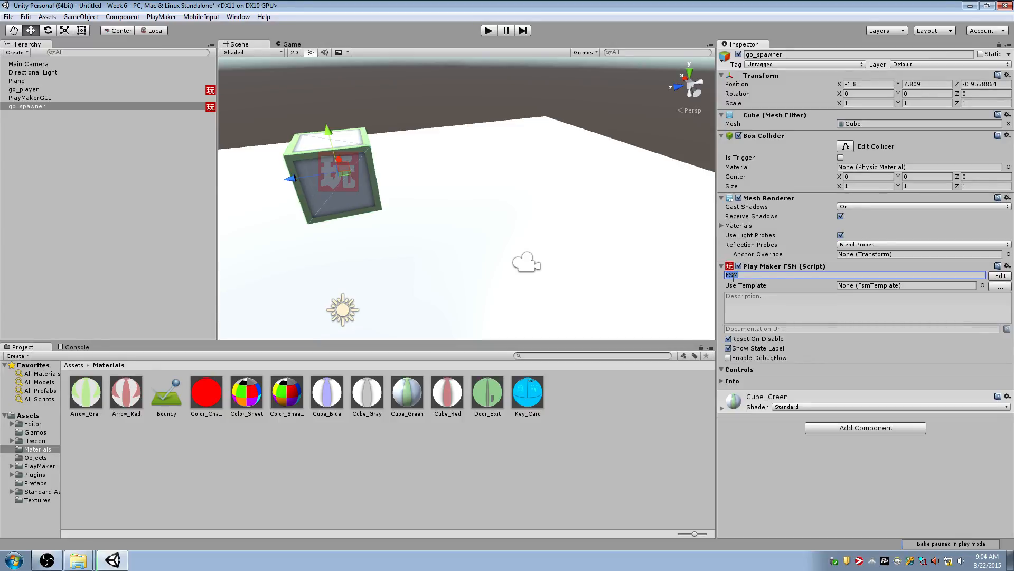
type("Spawning")
key("Return")
left_click(996, 279)
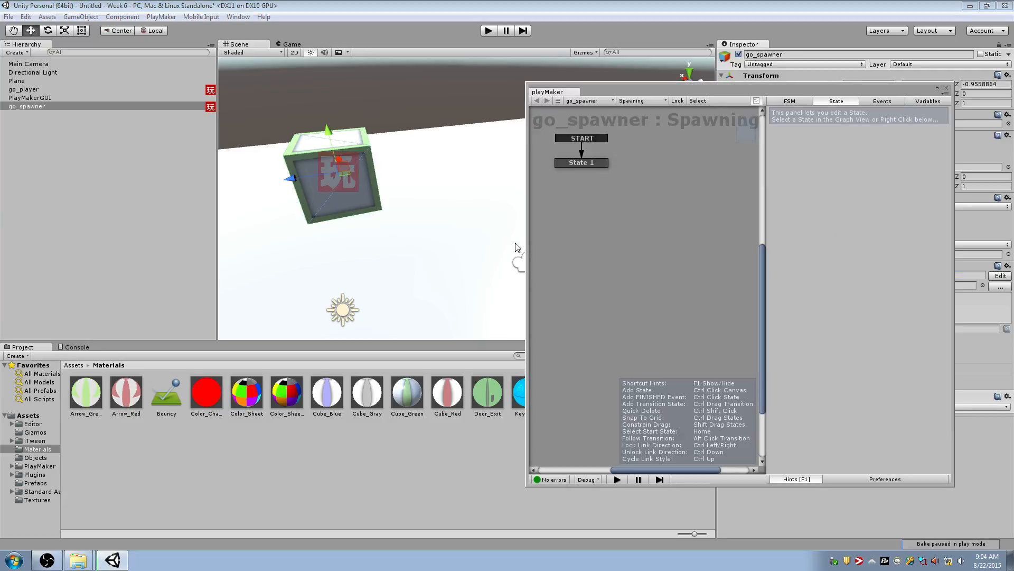
Rename the FSM's starting state as Waiting For Spawn
left_click(580, 163)
left_click_drag(644, 89, 519, 117)
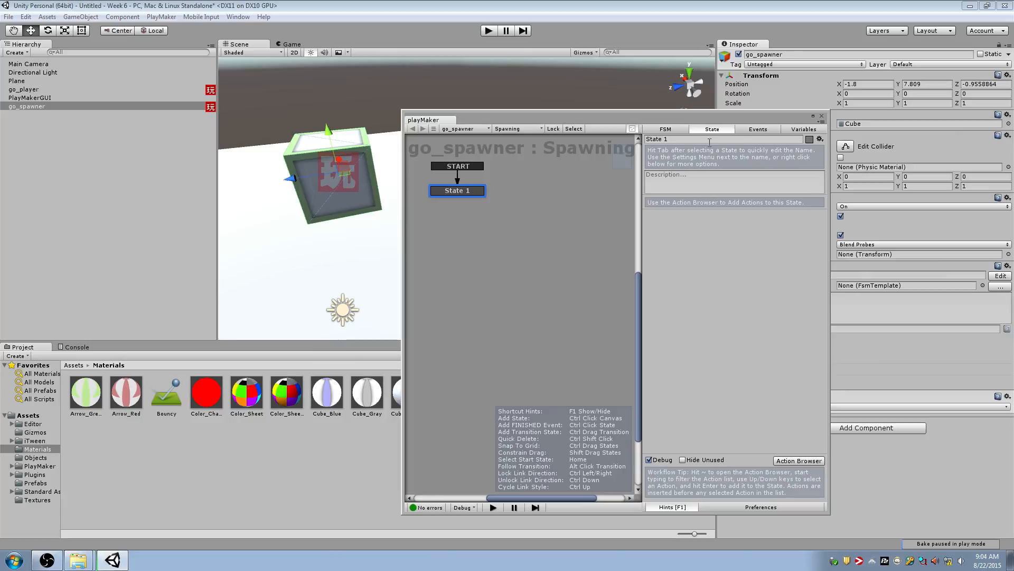
key("Tab")
type("Wait")
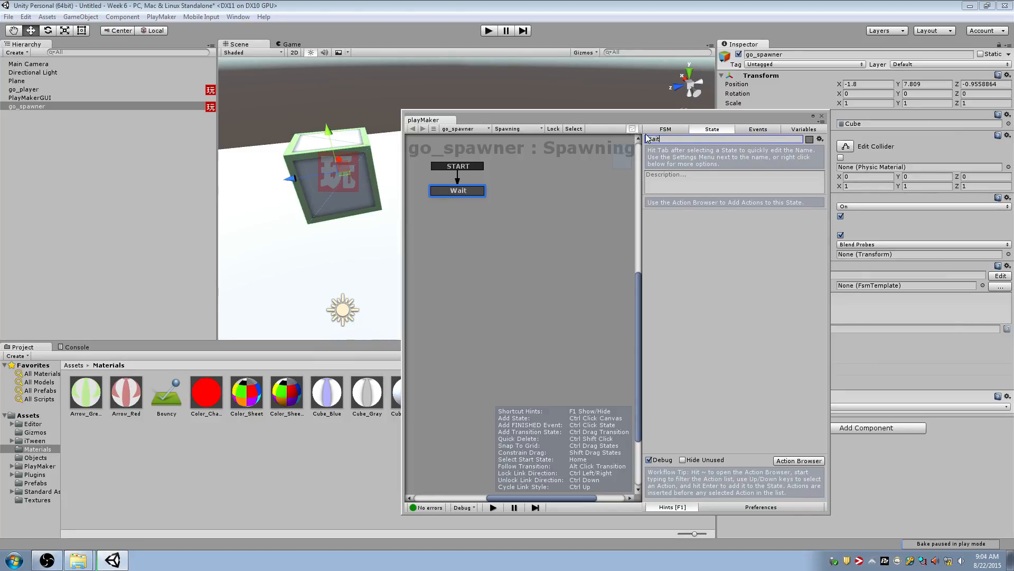
type("ing For Spawn")
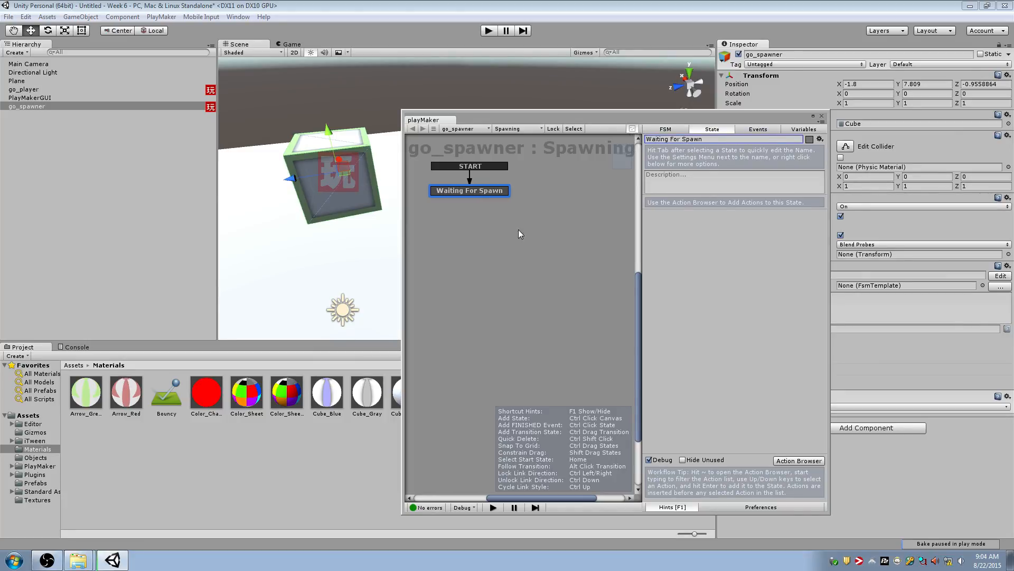
Add a second state below Waiting For Spawn and name it Spawn
left_click(462, 229, "ctrl")
key("Tab")
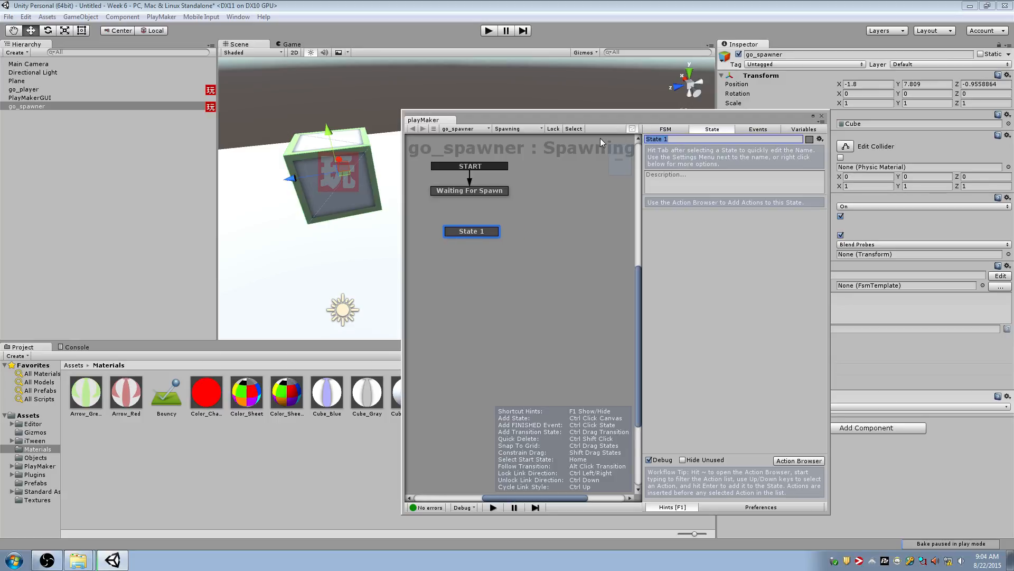
type("Spawn")
Add an event named "Go ahead and spawn" to the Spawning FSM
left_click(756, 129)
left_click(717, 440)
type("Go")
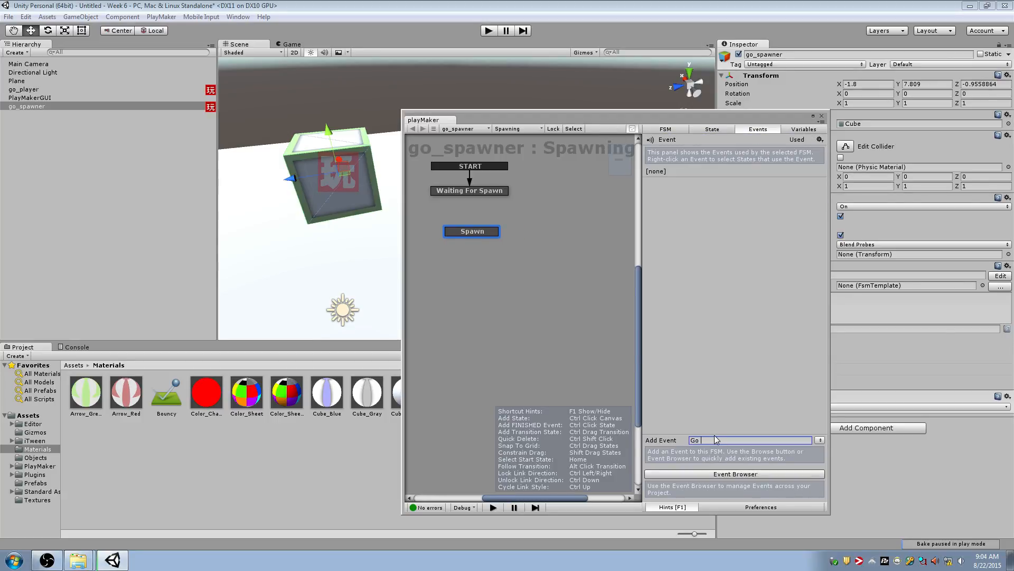
type(" ahead and spawn")
key("Return")
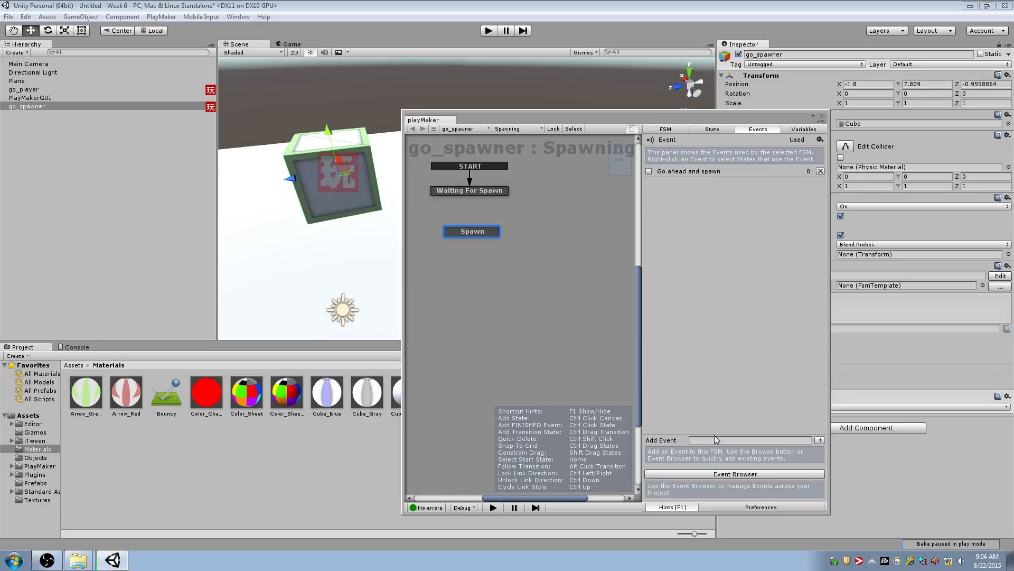
Give Waiting For Spawn a "Go ahead and spawn" transition and link it to the Spawn state
left_click(483, 191)
right_click(490, 192)
mouse_move(553, 202)
left_click(640, 198)
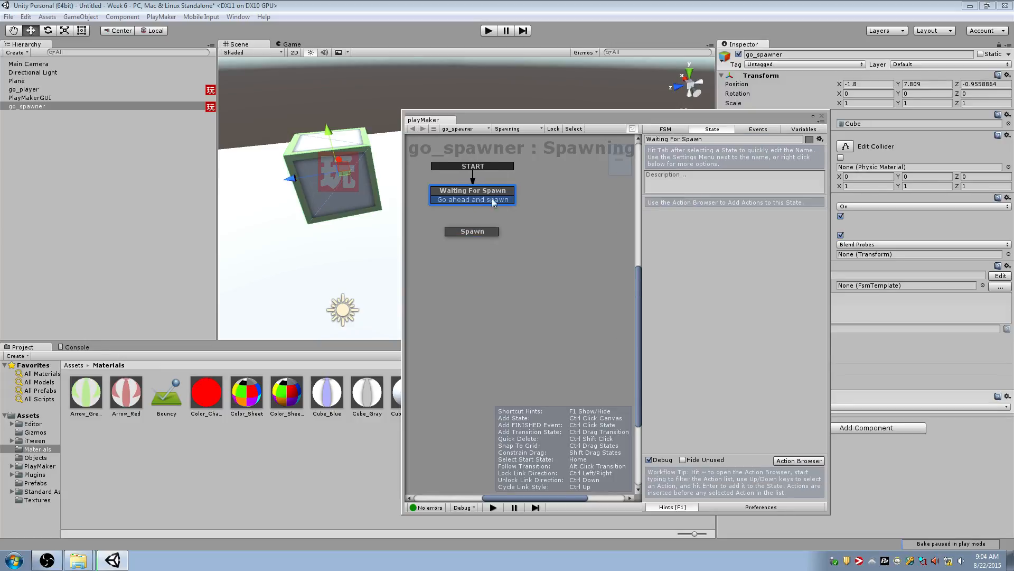
left_click_drag(464, 224, 474, 235)
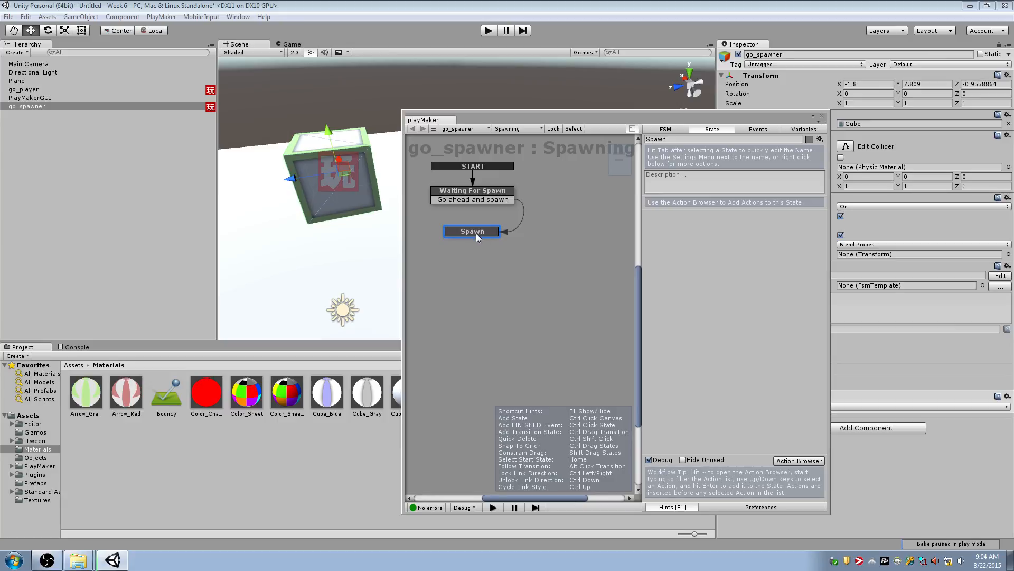
Add a FINISHED transition to the Spawn state and link it back to Waiting For Spawn
left_click(477, 233, "ctrl")
left_click_drag(473, 240, 445, 198)
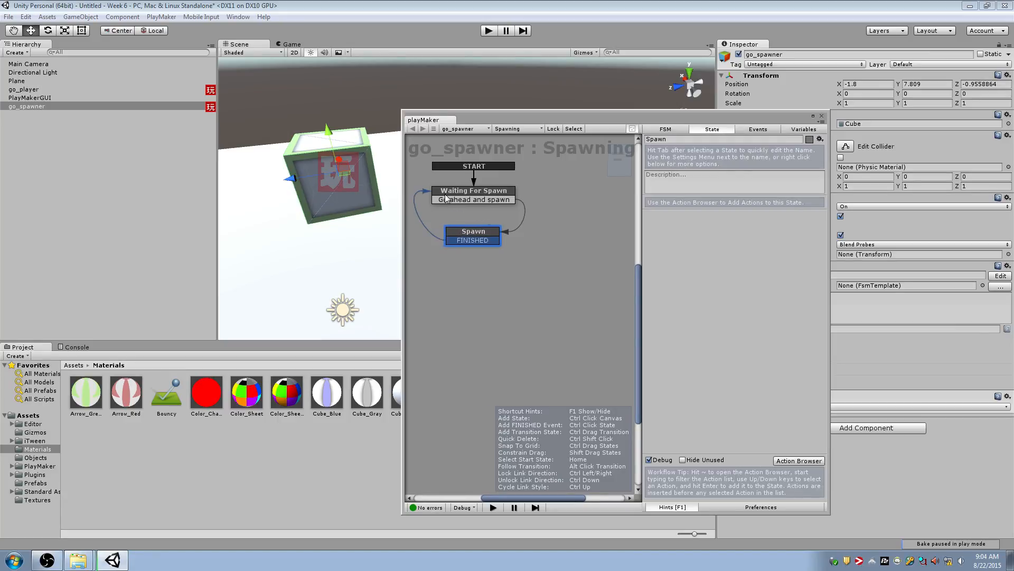
left_click(486, 205)
left_click(486, 200)
left_click(487, 238)
Add a Get Key Down action to the Waiting For Spawn state
left_click(490, 204)
left_click(512, 185)
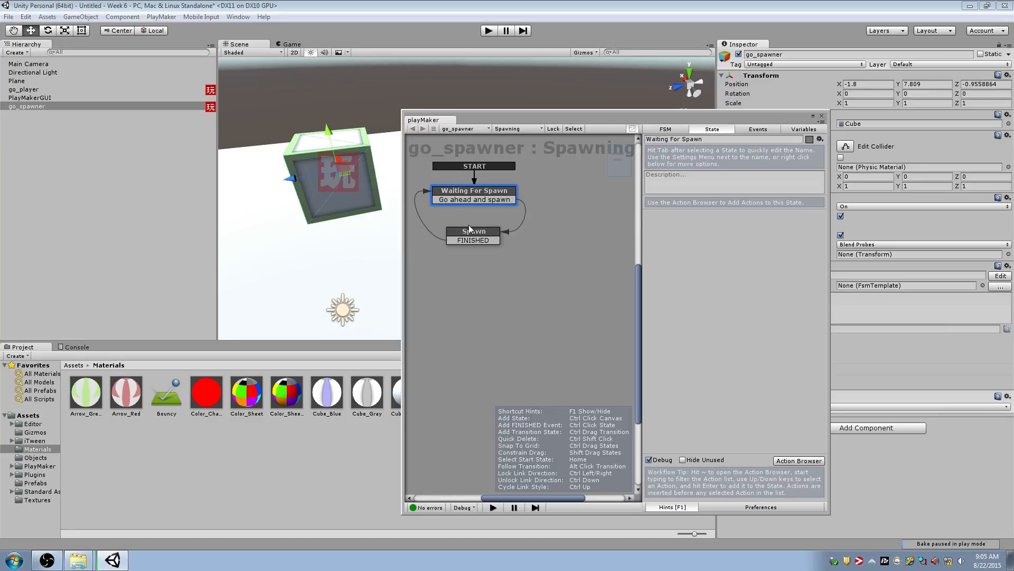
key("grave")
type("get key")
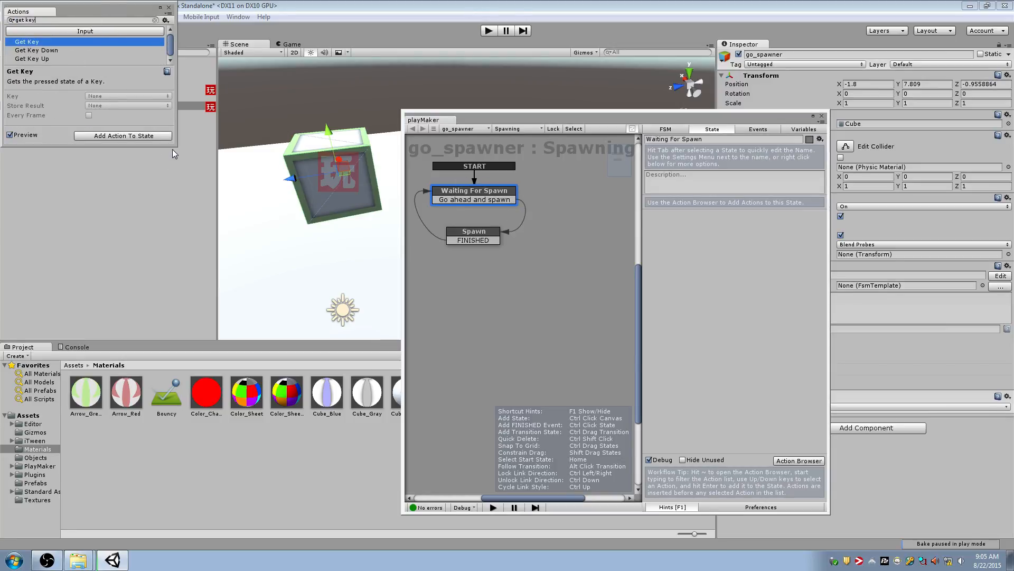
double_click(94, 50)
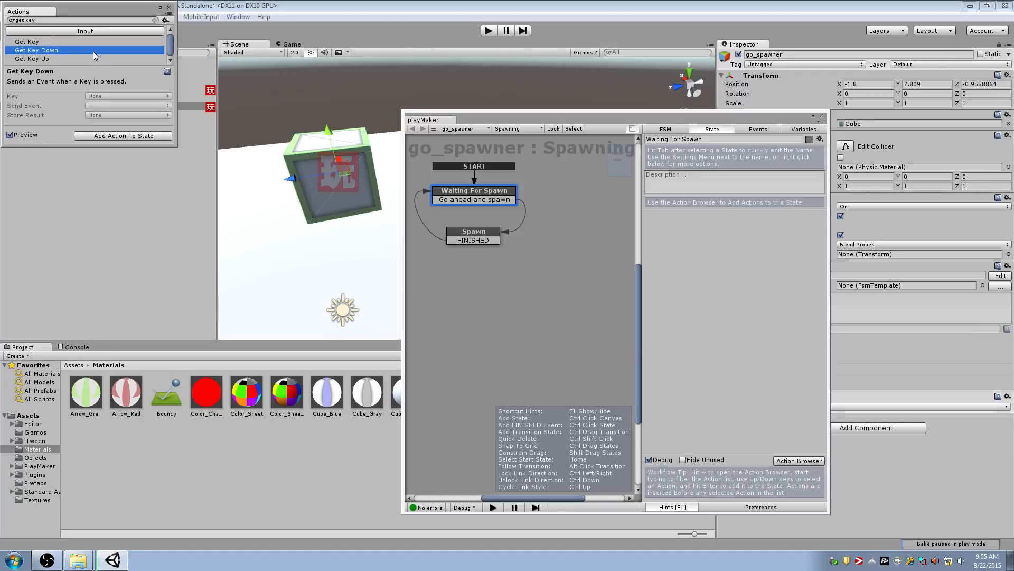
left_click(168, 9)
Set the Get Key Down action's key to Space and its sent event to "Go ahead and spawn"
left_click(748, 241)
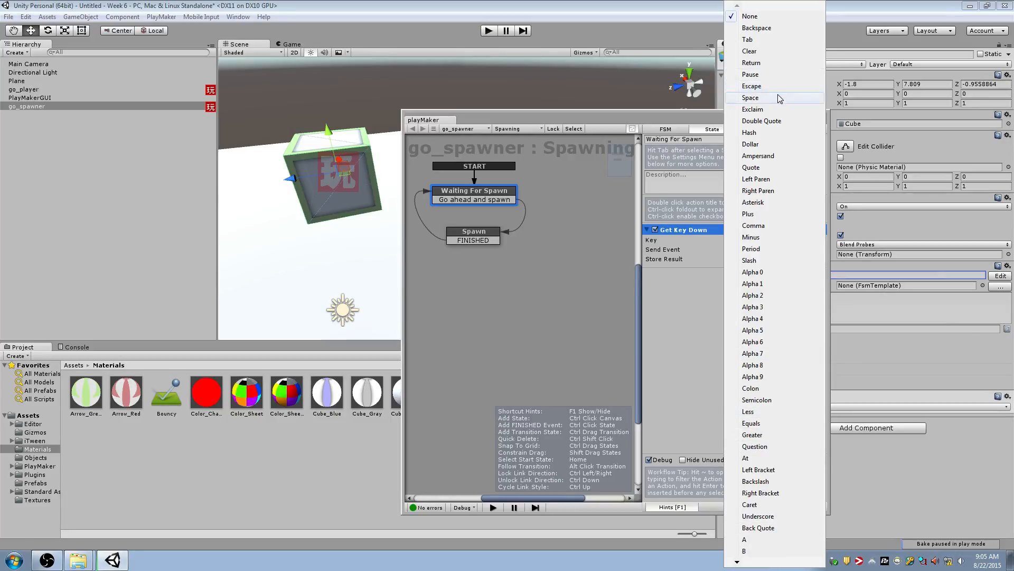
left_click(778, 97)
left_click(489, 193)
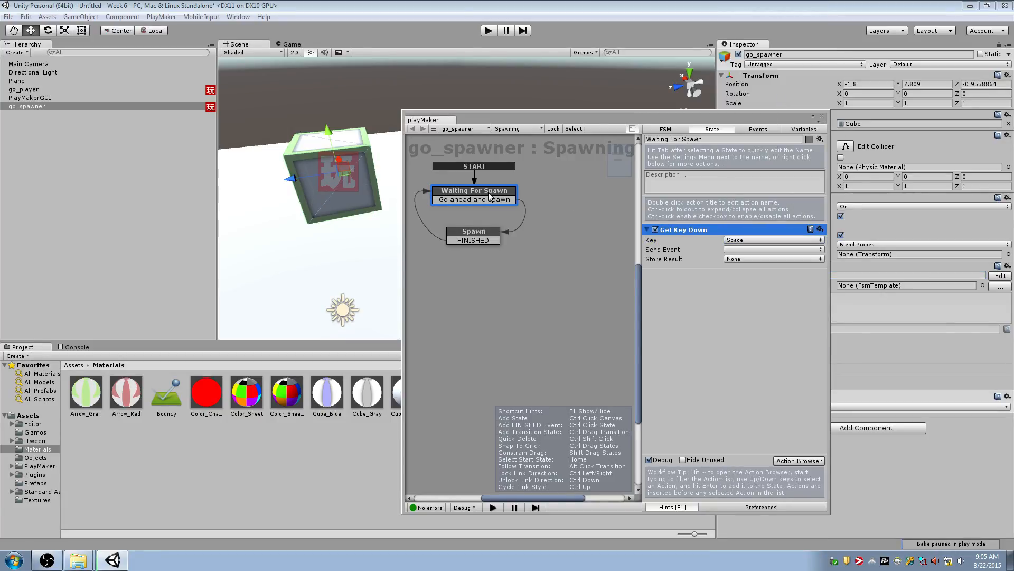
left_click(737, 250)
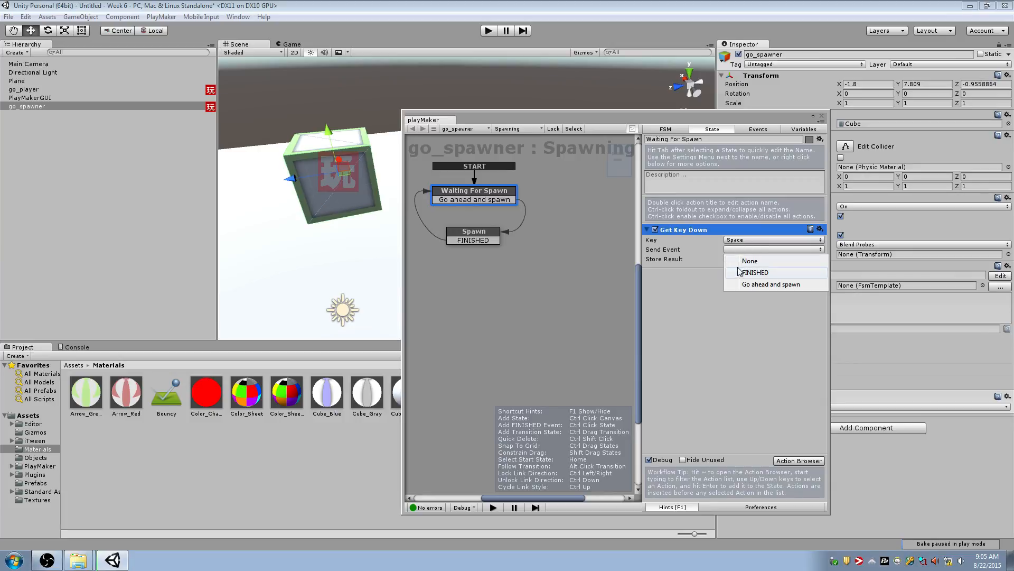
left_click(770, 286)
Playtest the scene, triggering the spawner's Space input while watching the Spawning FSM, and stop play mode
key("ctrl+p")
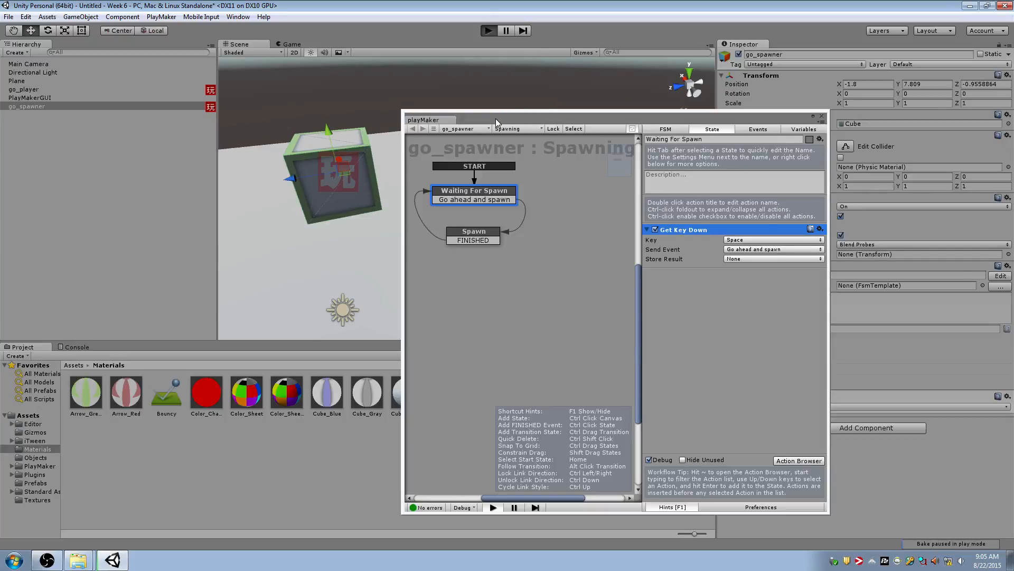
left_click_drag(496, 118, 690, 115)
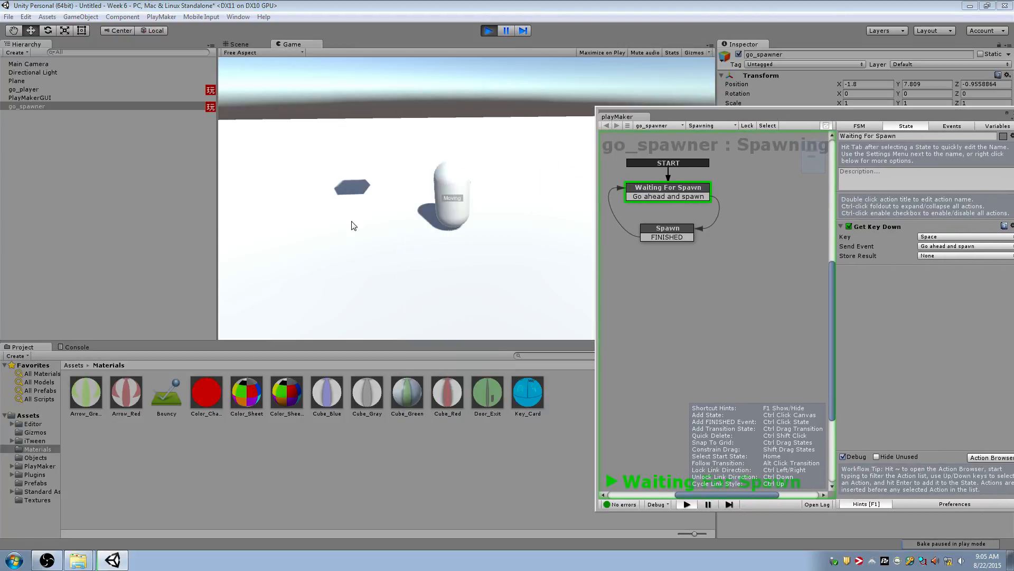
key("space")
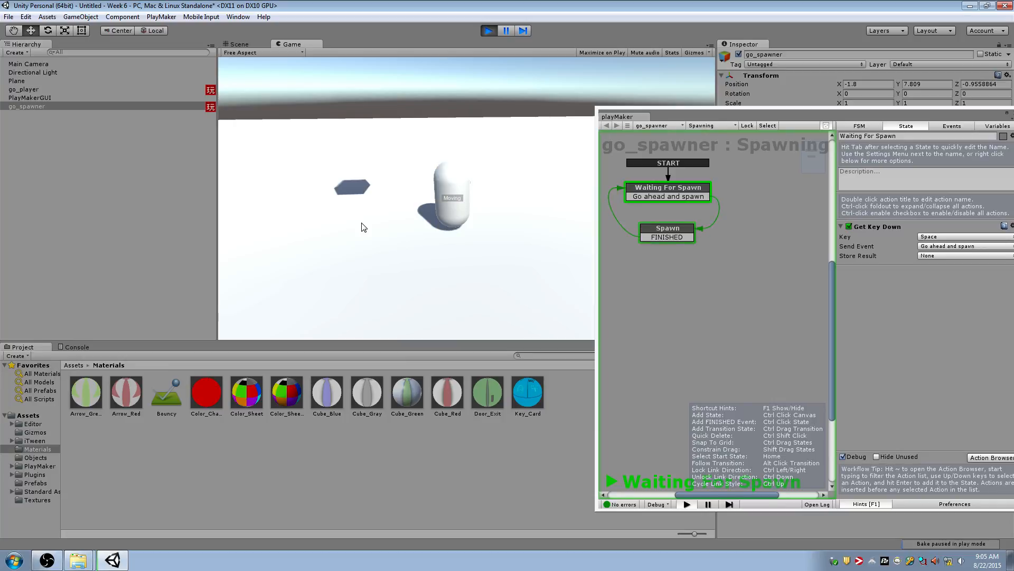
left_click(489, 30)
Add a Create Object action to the Spawn state
left_click_drag(672, 117, 572, 74)
left_click(553, 193)
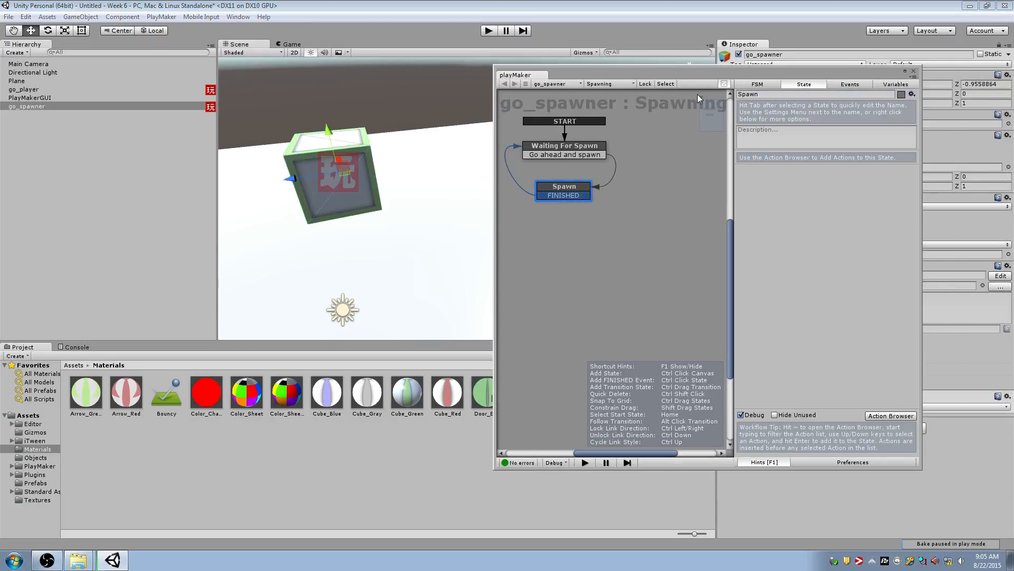
left_click_drag(701, 77, 571, 168)
key("grave")
type("create object")
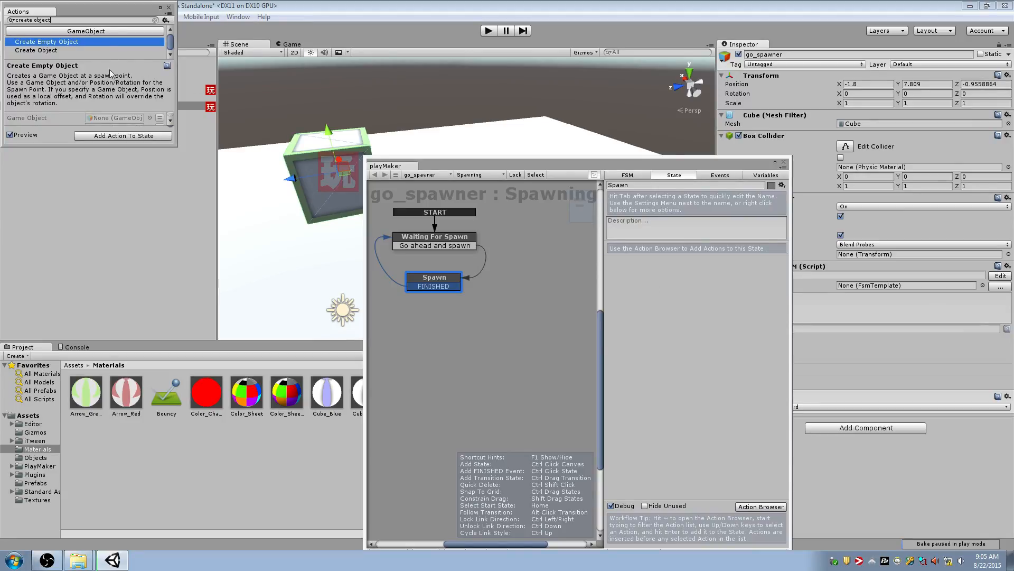
left_click_drag(173, 147, 212, 466)
left_click(41, 51)
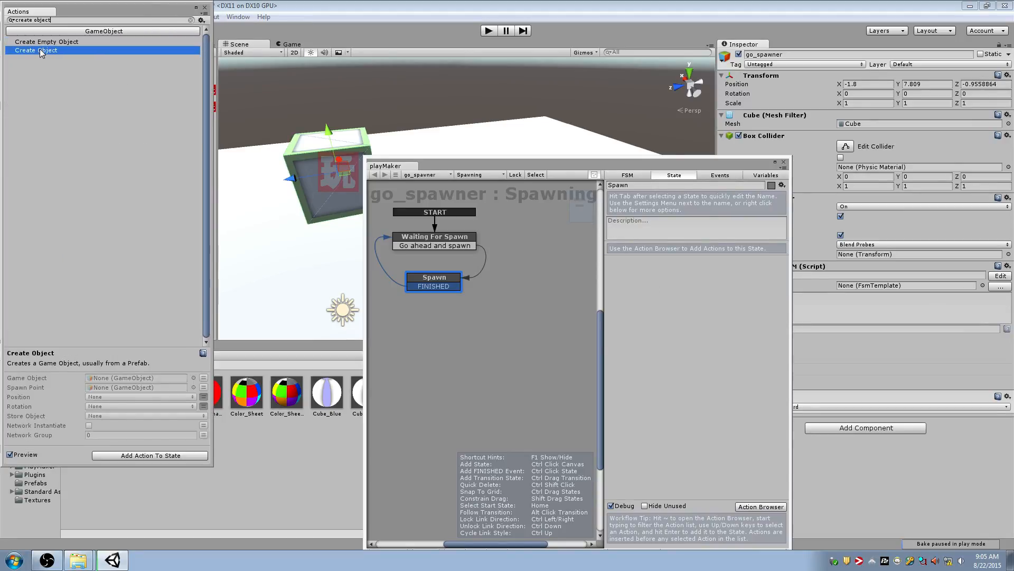
right_click(42, 51)
left_click(46, 56)
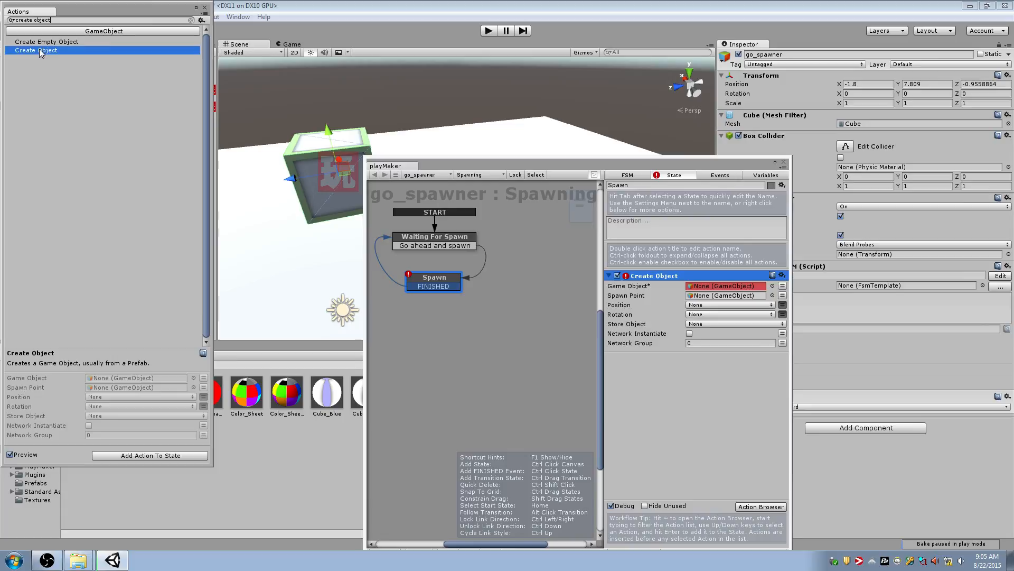
left_click(205, 7)
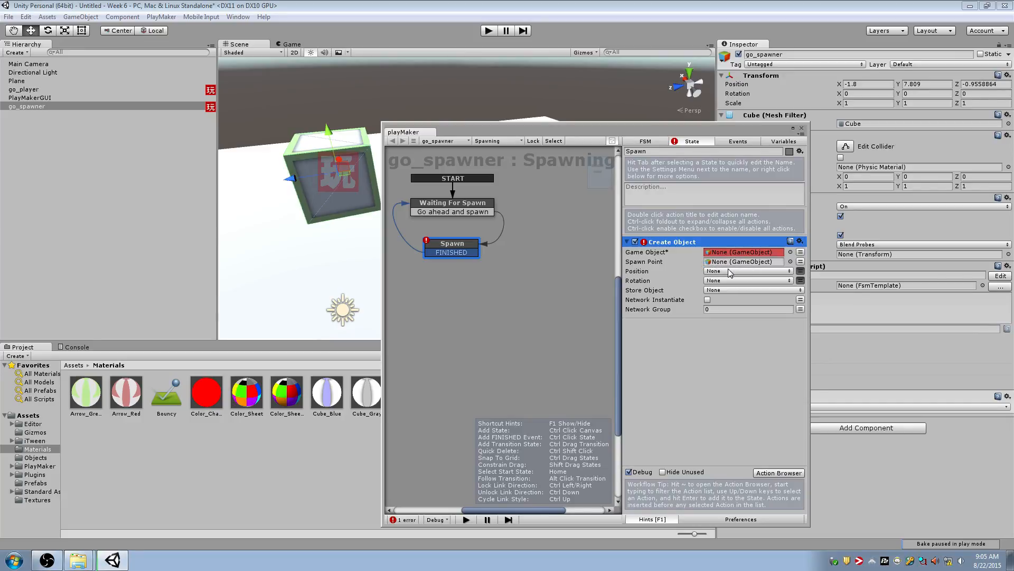
Assign the go_square prefab from the Prefabs folder as the Create Object action's Game Object
left_click(801, 271)
left_click(801, 271)
left_click(729, 271)
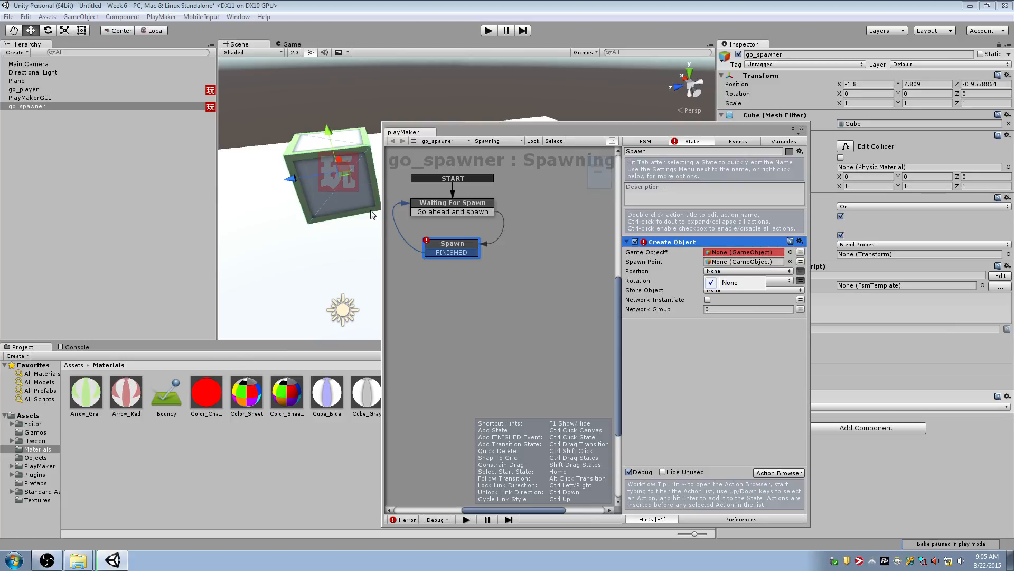
left_click_drag(500, 128, 610, 82)
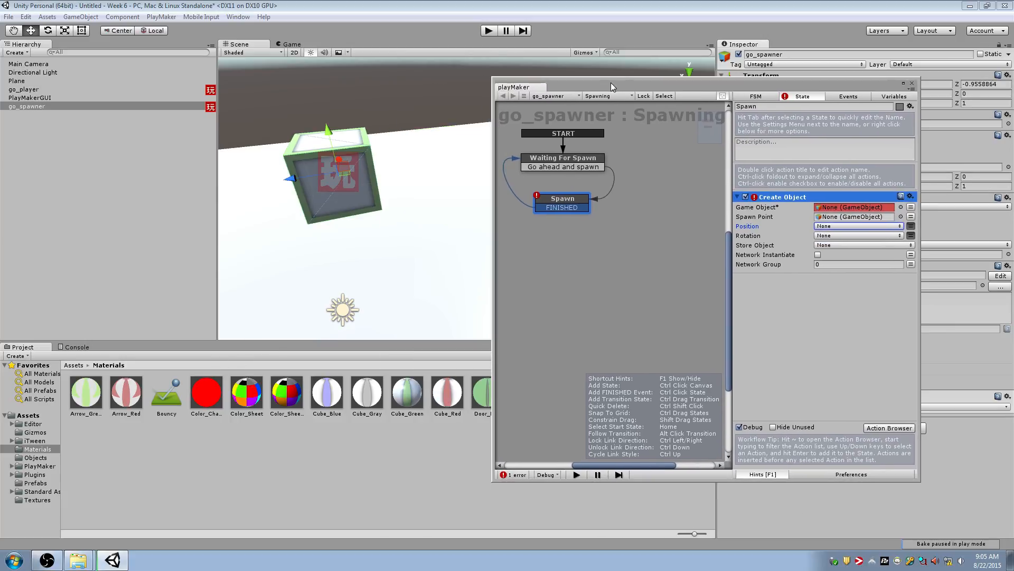
left_click(32, 482)
left_click_drag(88, 402, 848, 210)
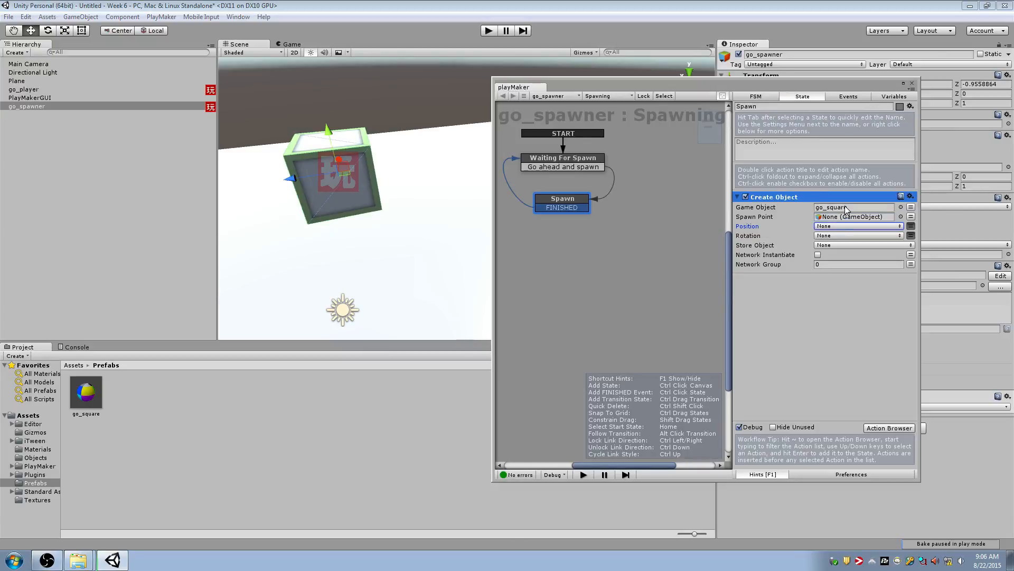
Look through the assets available for the Create Object action's Game Object, keeping the current choice
left_click(901, 207)
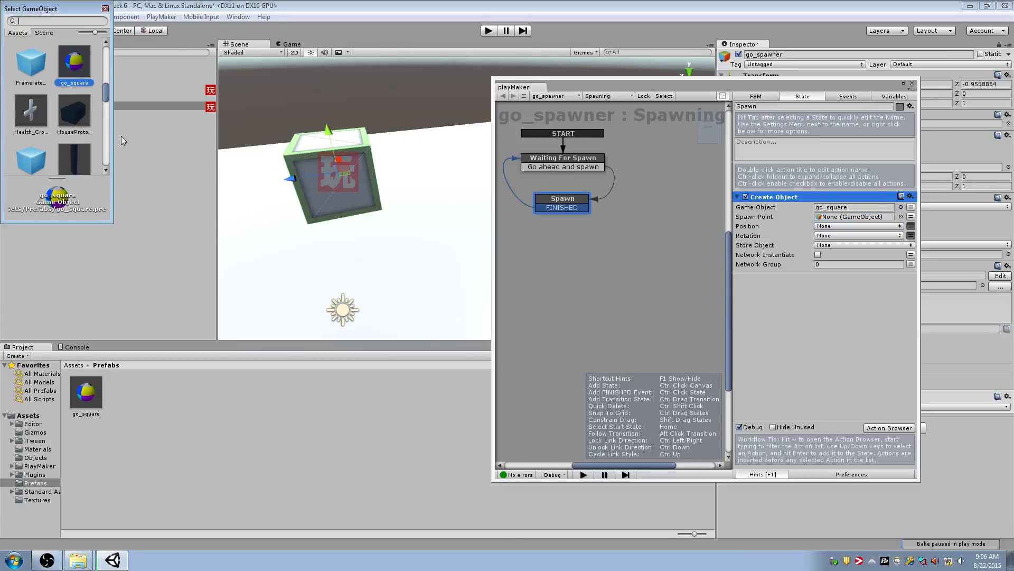
left_click_drag(111, 222, 300, 394)
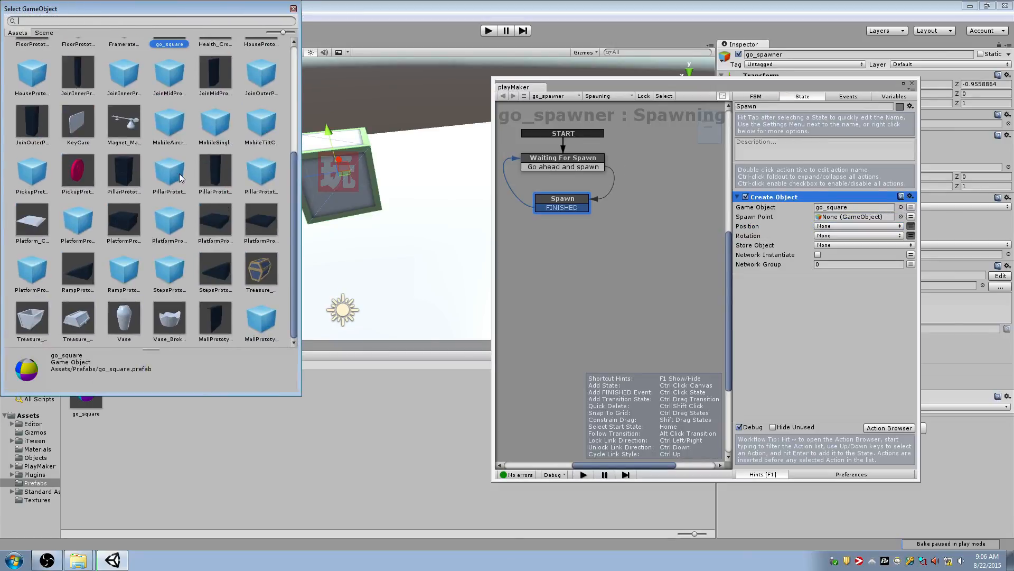
scroll(174, 120, "down", 1)
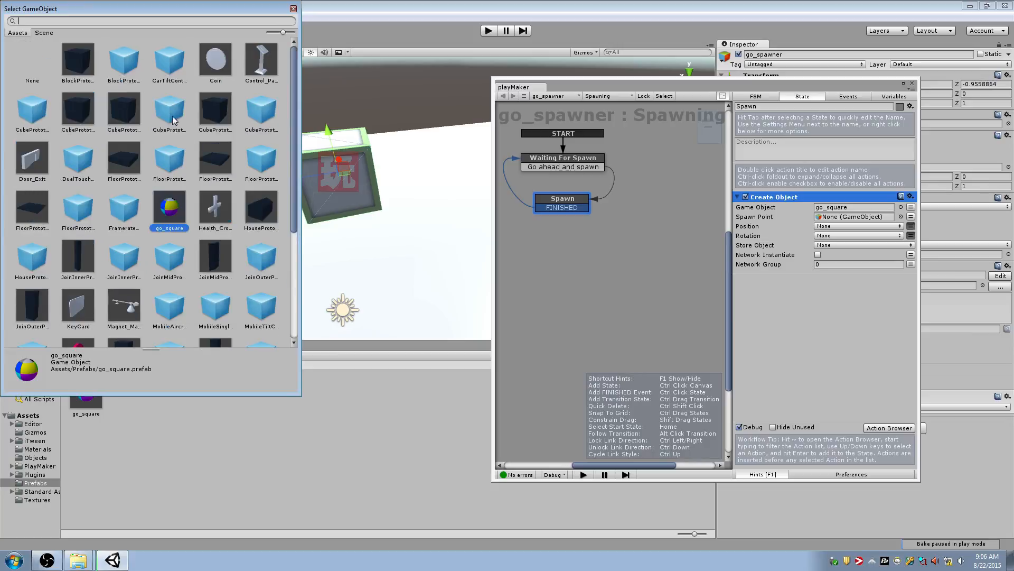
left_click(293, 8)
Rename the go_square prefab as go_bomb
left_click(86, 393)
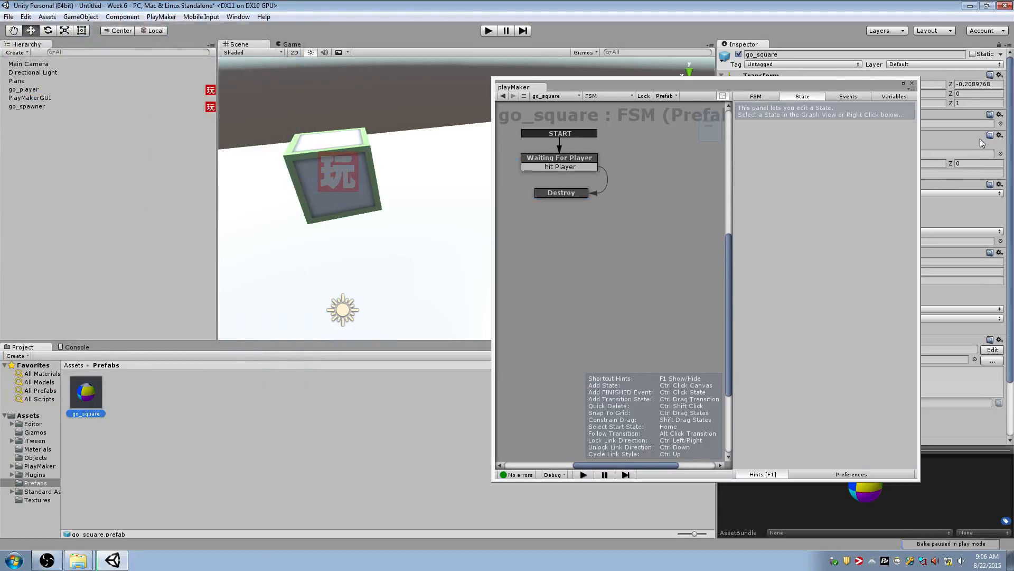
left_click(780, 56)
type("go_b")
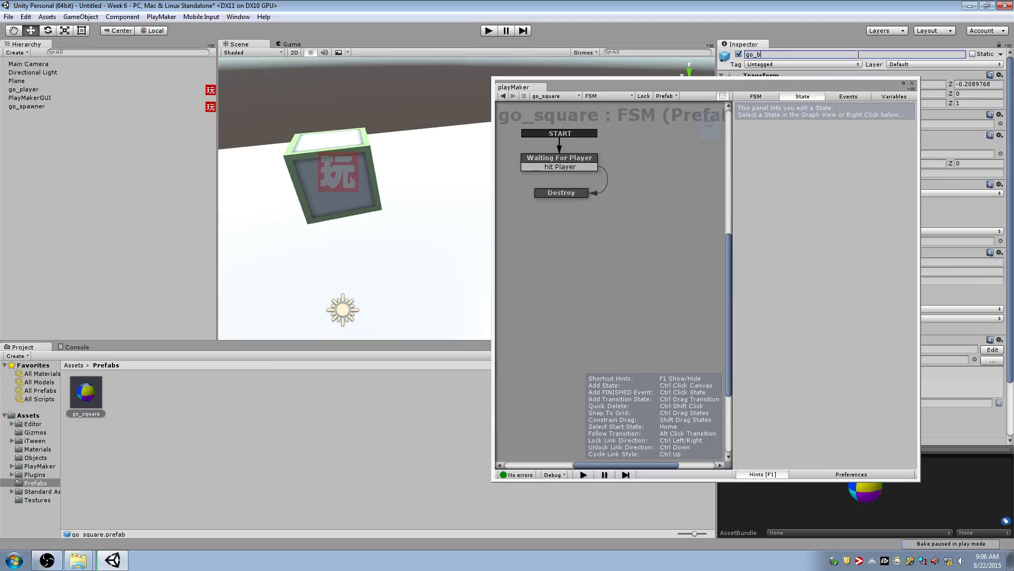
type("omb")
key("Return")
Set the Create Object action's Spawn Point to go_spawner in the spawner's Spawn state
left_click_drag(724, 79, 414, 157)
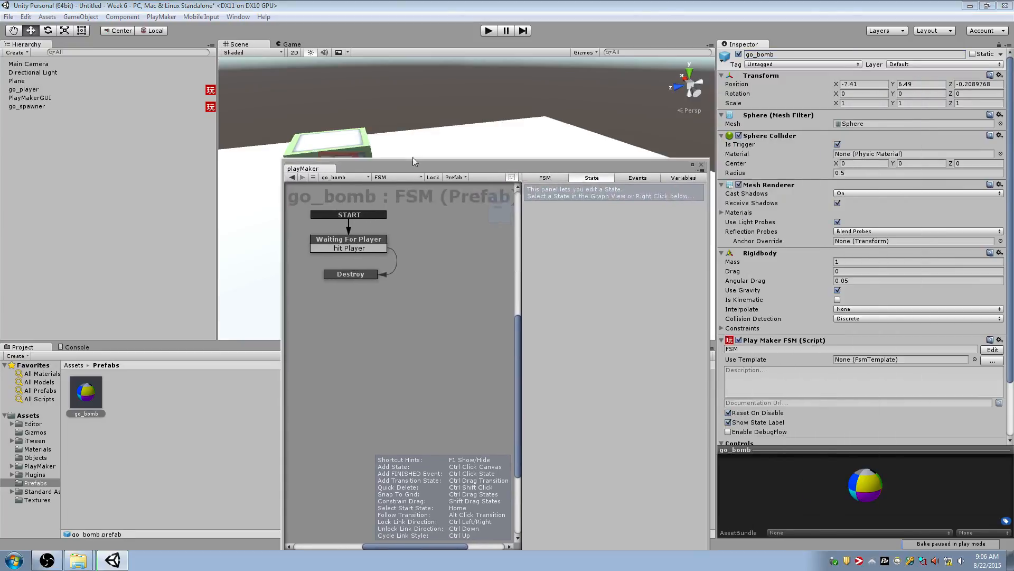
left_click(170, 106)
left_click(373, 285)
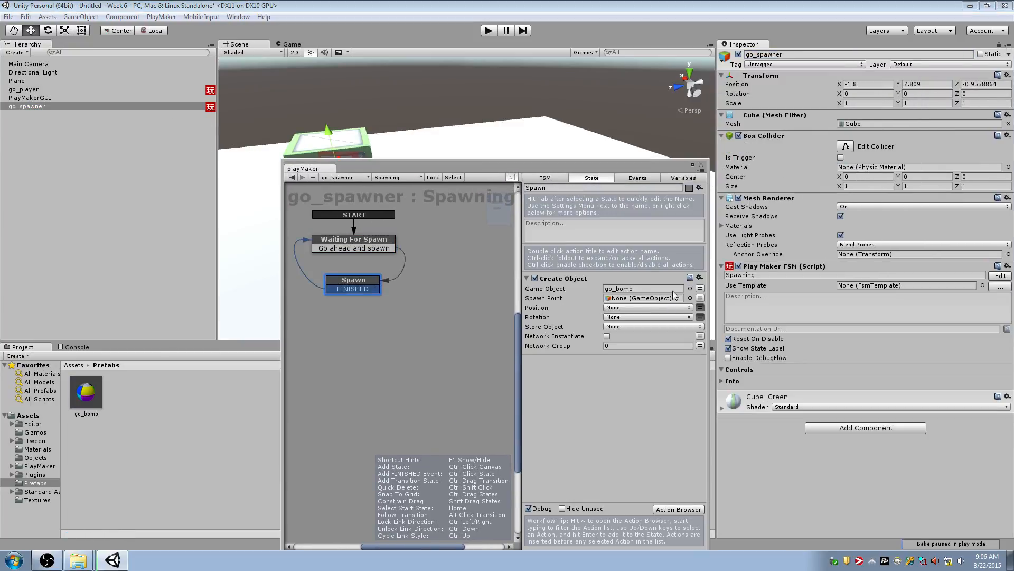
left_click_drag(638, 170, 874, 88)
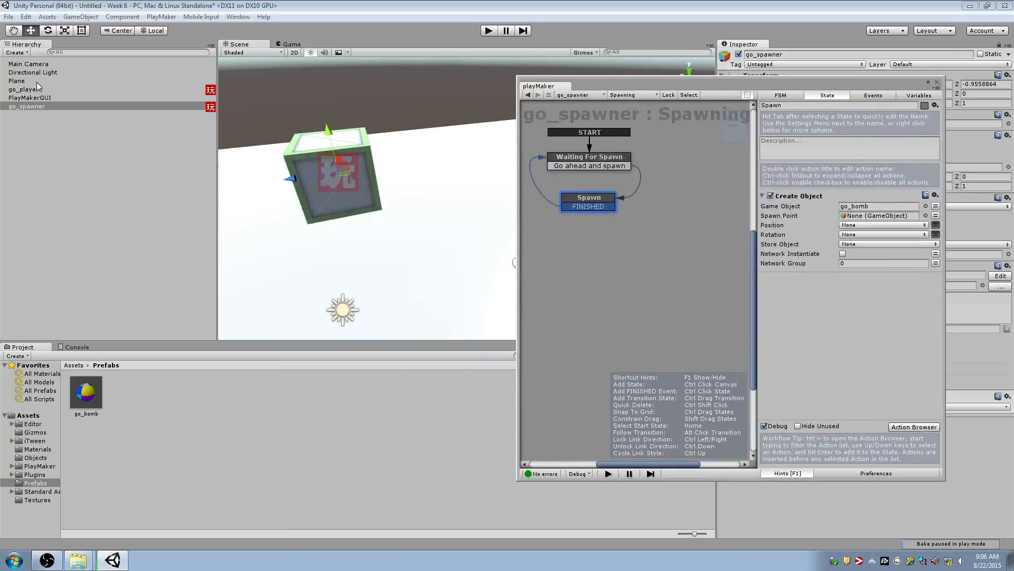
left_click_drag(28, 108, 859, 221)
Playtest the scene, spawning several bombs with the Space input, and stop play mode
left_click(496, 36)
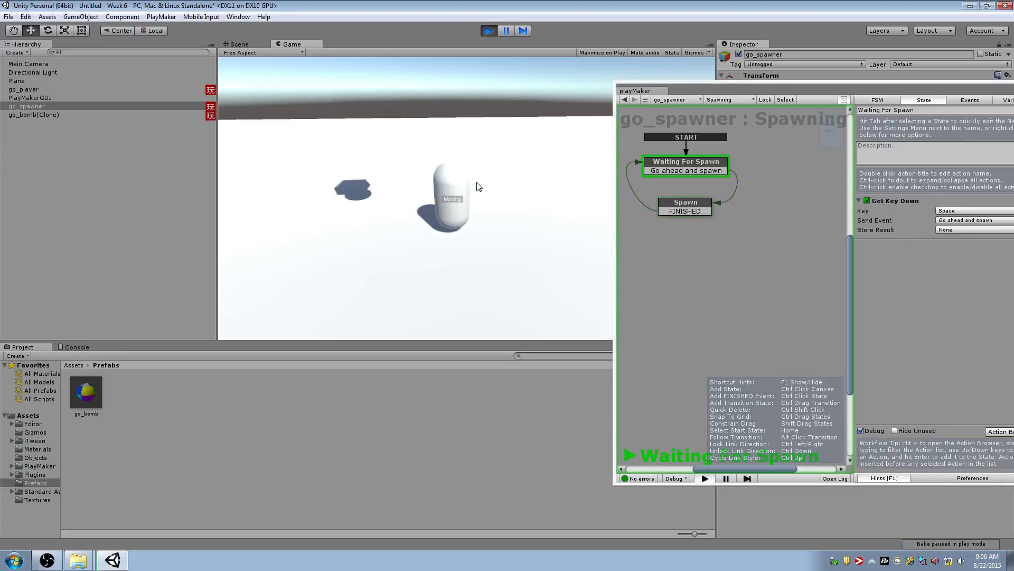
key("space")
key("space")
key("space")
key("space")
key("space")
key("space")
key("space")
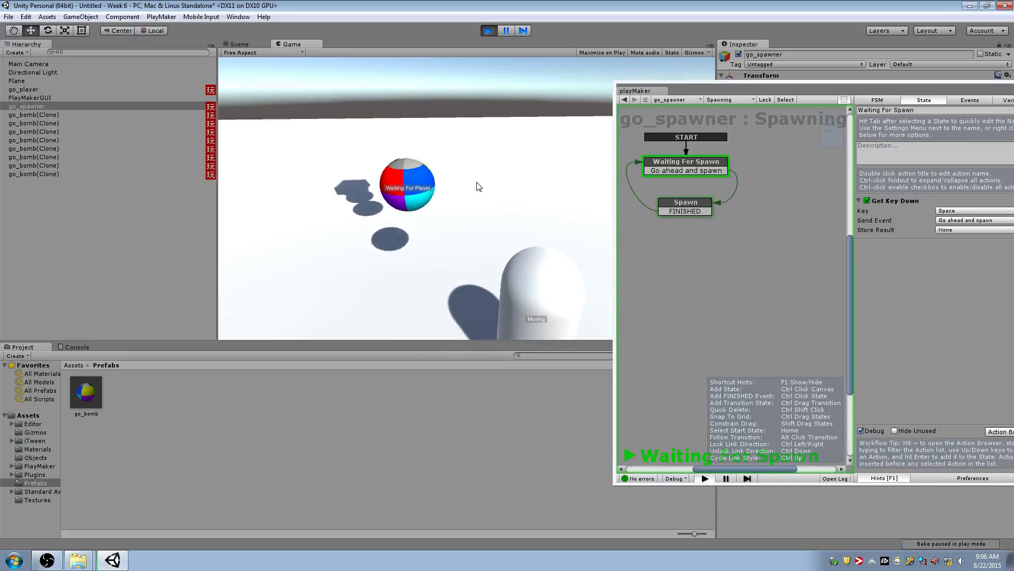
key("space")
key("space")
key("space")
key("space")
key("space")
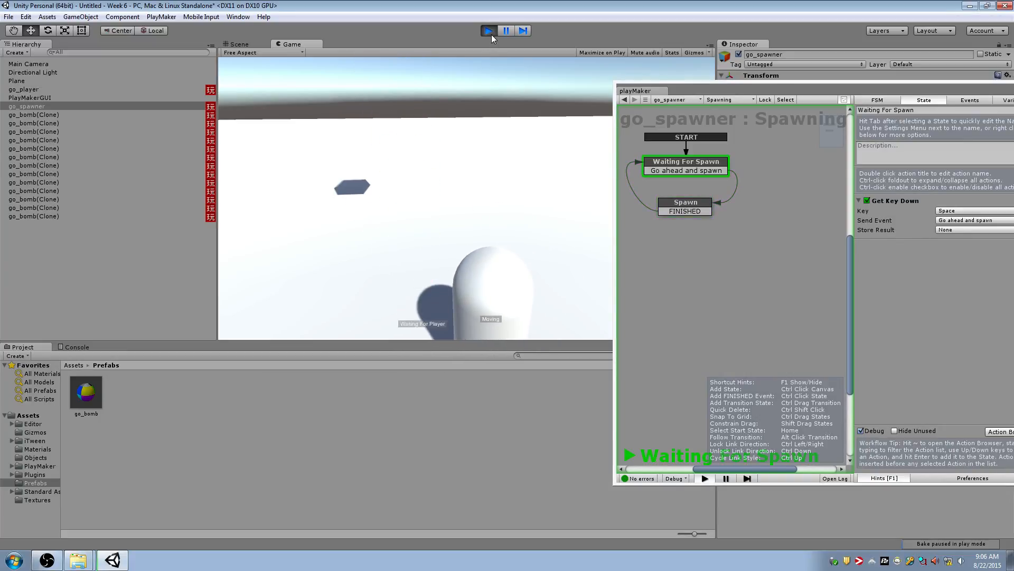
left_click(489, 31)
Align the Main Camera with a scene view that frames both the spawner and the player, and start play mode
left_click_drag(484, 185, 422, 227, "alt")
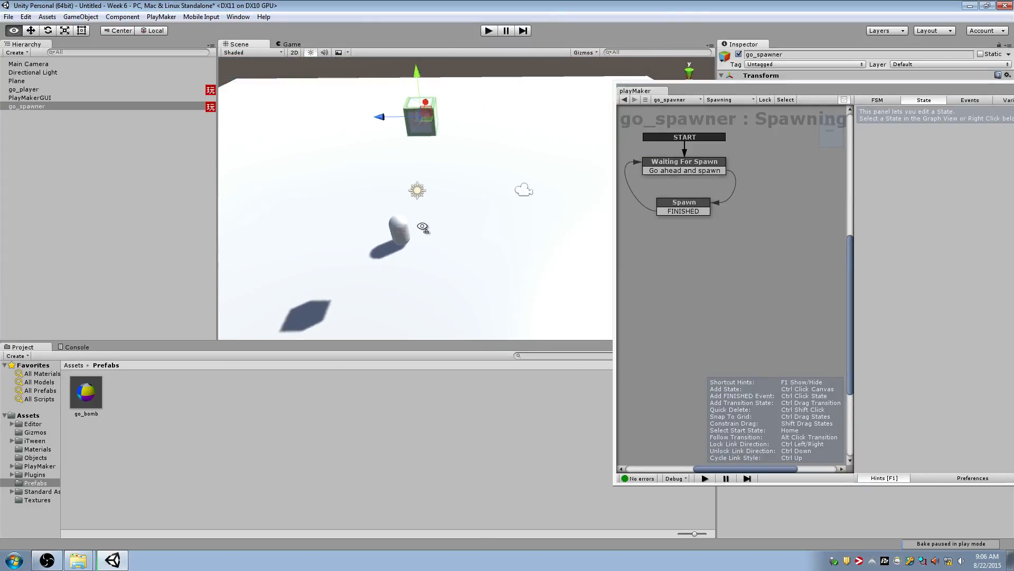
left_click(28, 64)
left_click(489, 30)
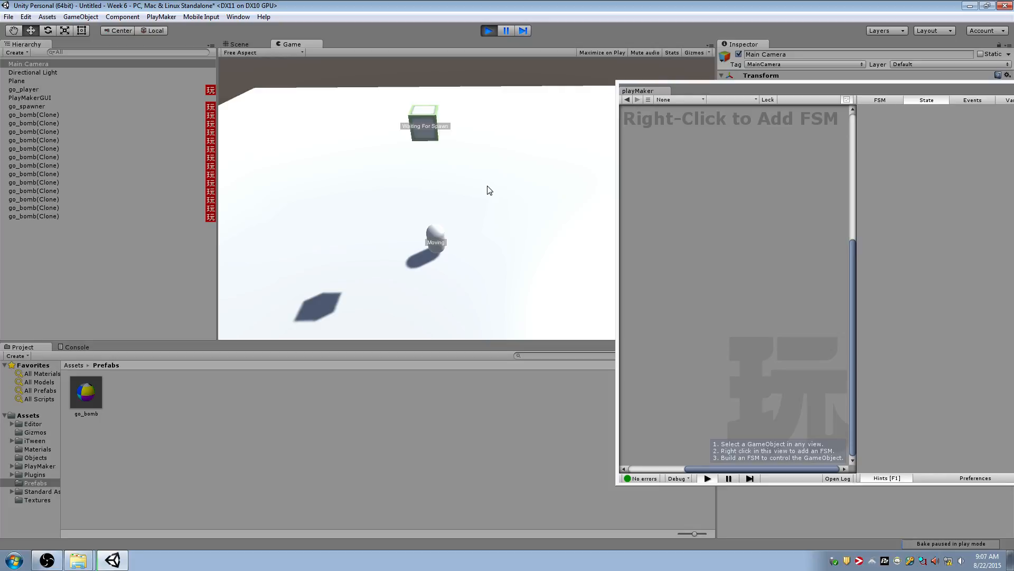
Switch to File Explorer and review the lab documents in the Week6 folder, selecting "GA 3331 - Lab #4 - The Level.docx"
left_click(80, 560)
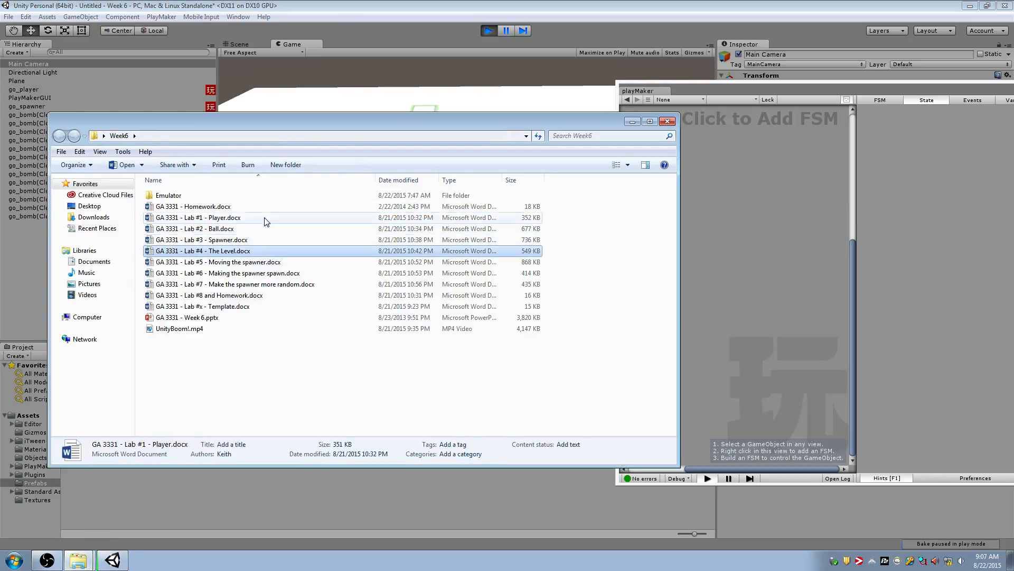
left_click(258, 262, "shift")
left_click(259, 250)
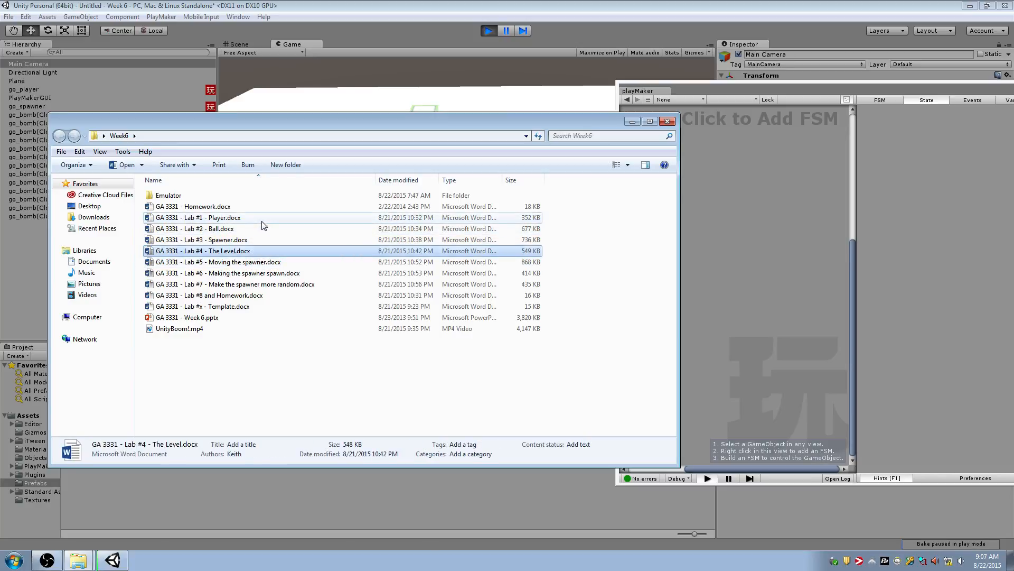
left_click(261, 219, "shift")
left_click(258, 253)
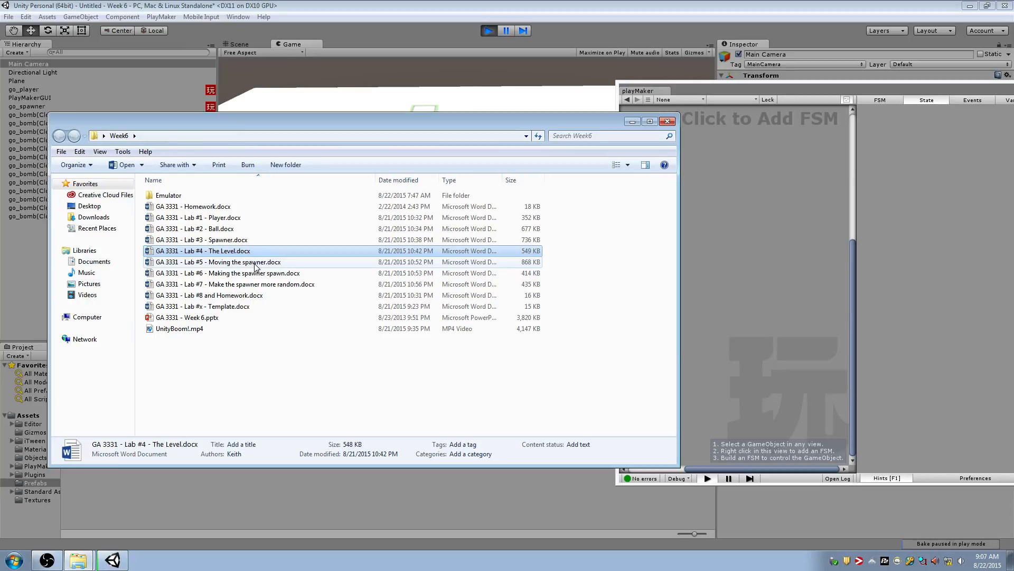
Return to Unity, check the bombs falling from the spawner in the realigned camera view, and stop play mode
left_click(631, 36)
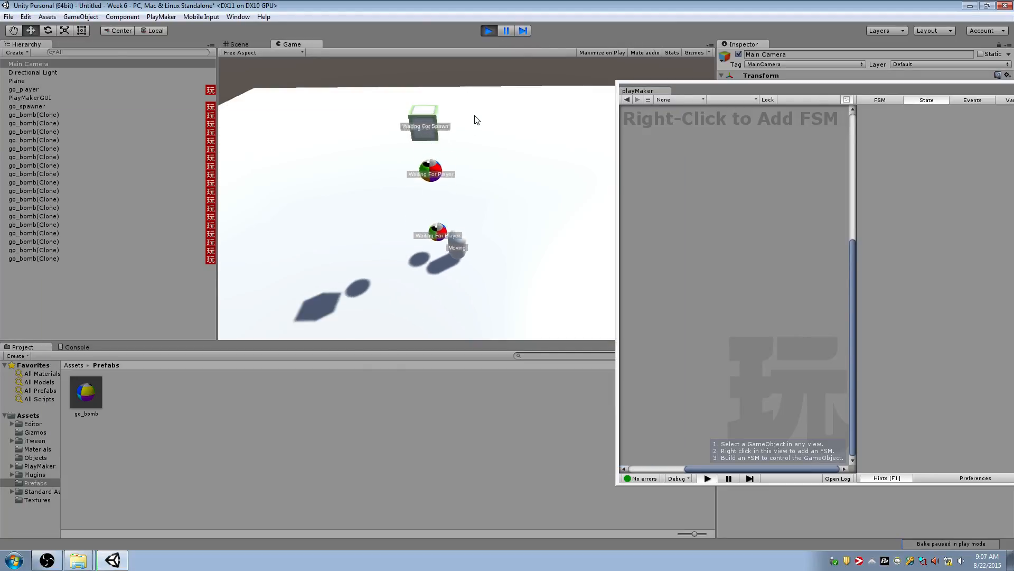
left_click(490, 30)
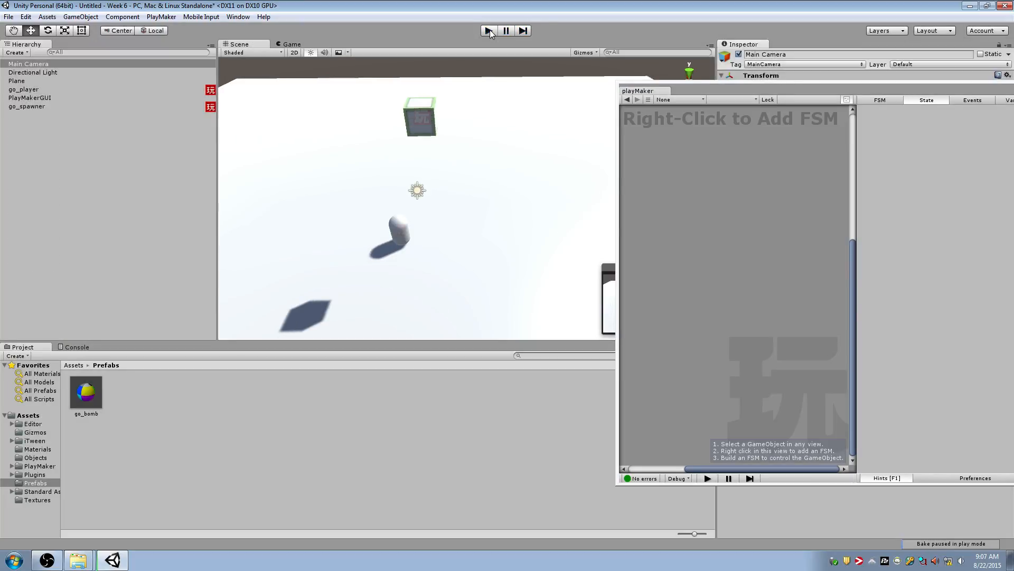
left_click(54, 561)
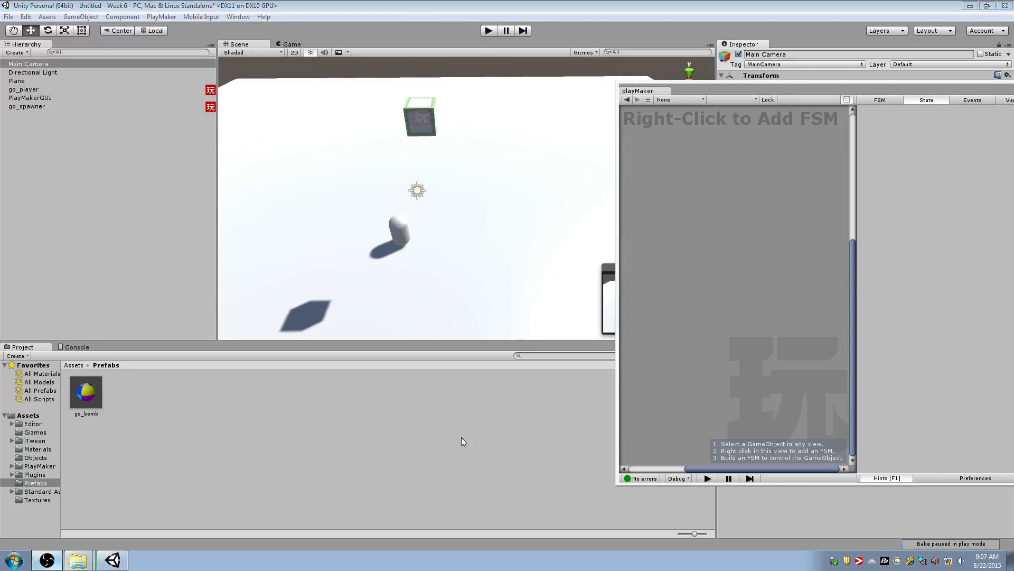